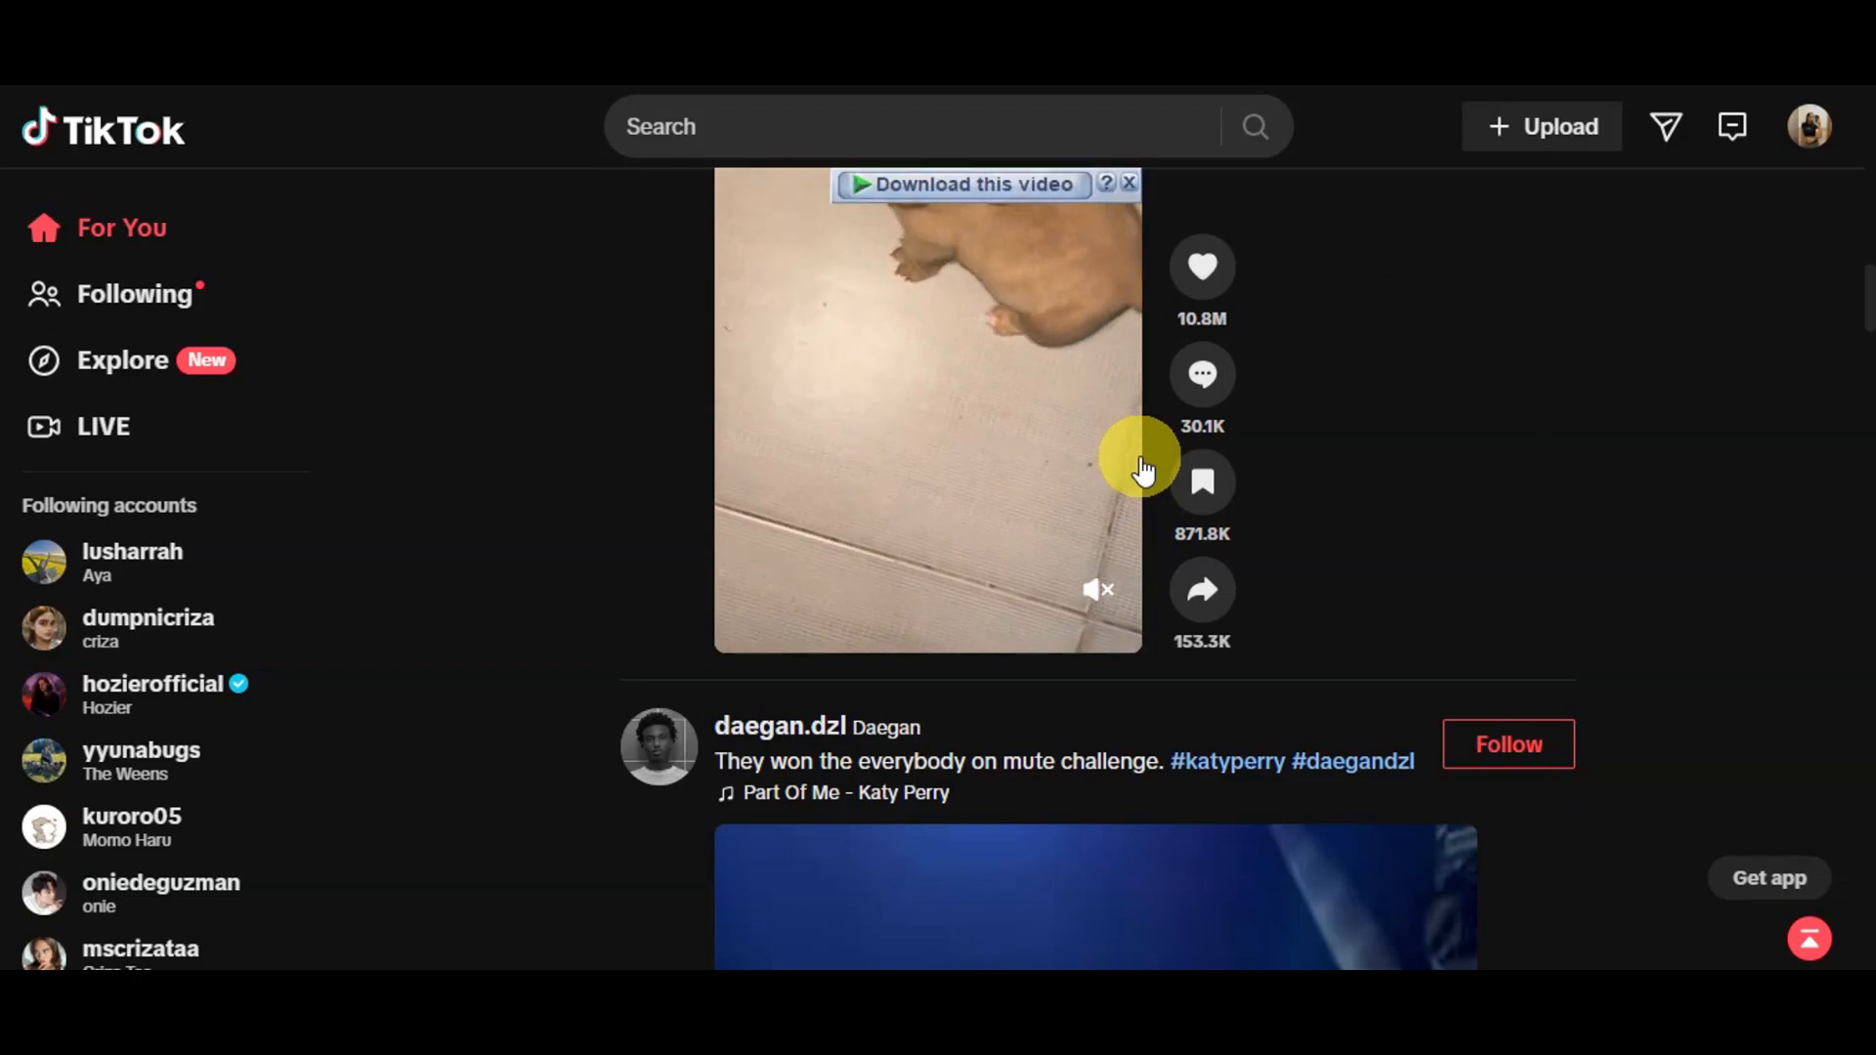
# Step: Browse the videos in the For You feed
pyautogui.scroll(-1, 1141, 469)
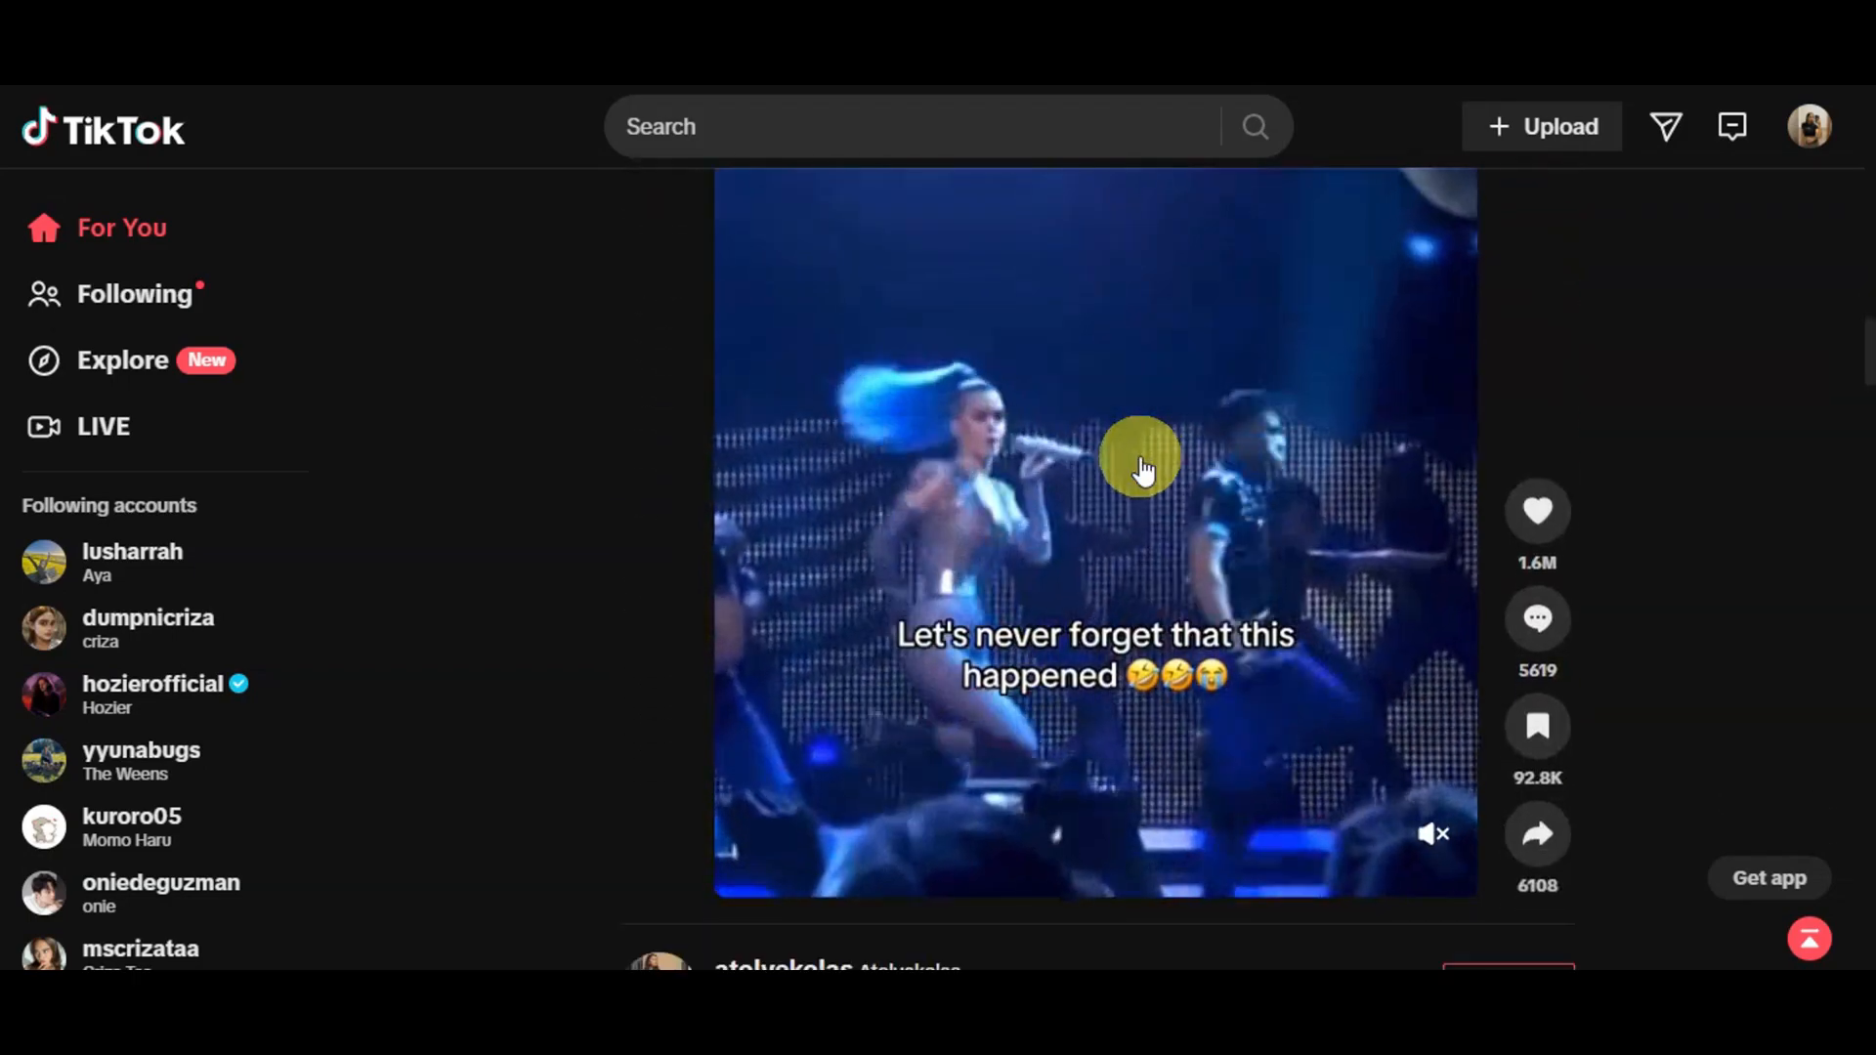
pyautogui.scroll(-4, 1141, 469)
pyautogui.scroll(-6, 1141, 469)
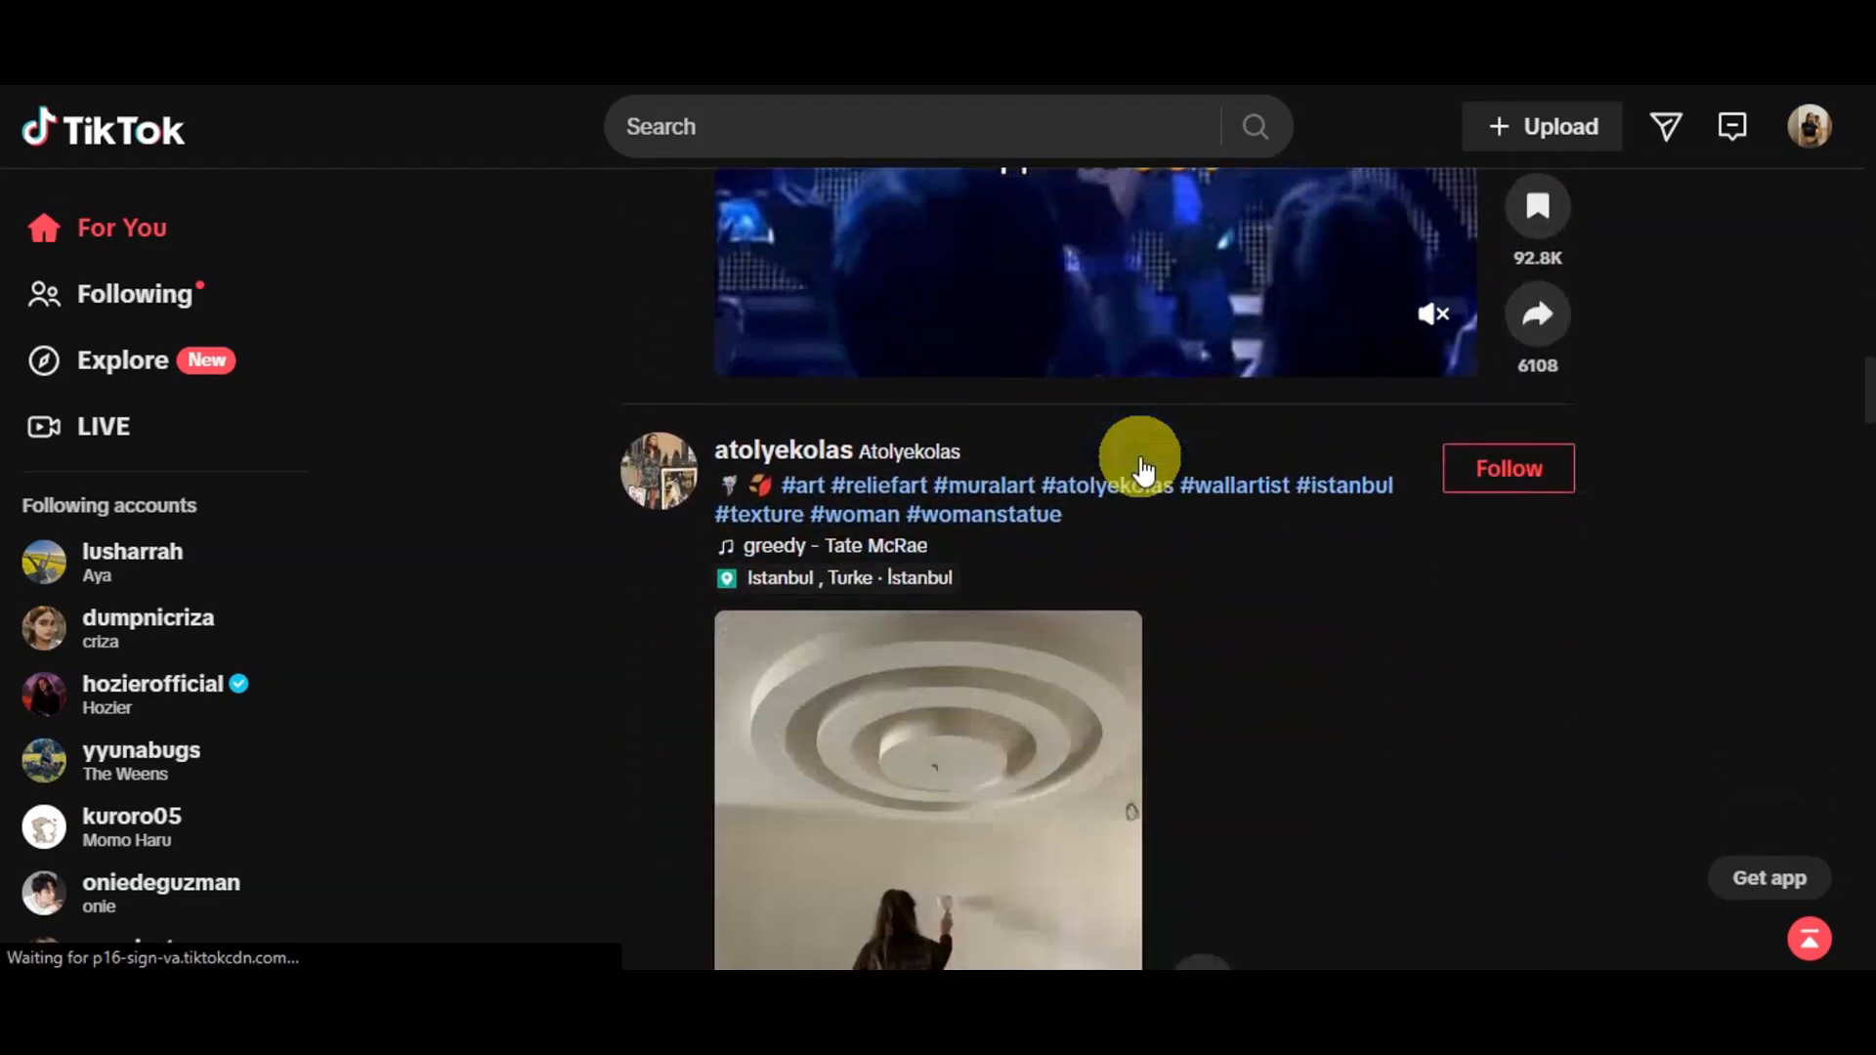
pyautogui.scroll(-4, 1143, 471)
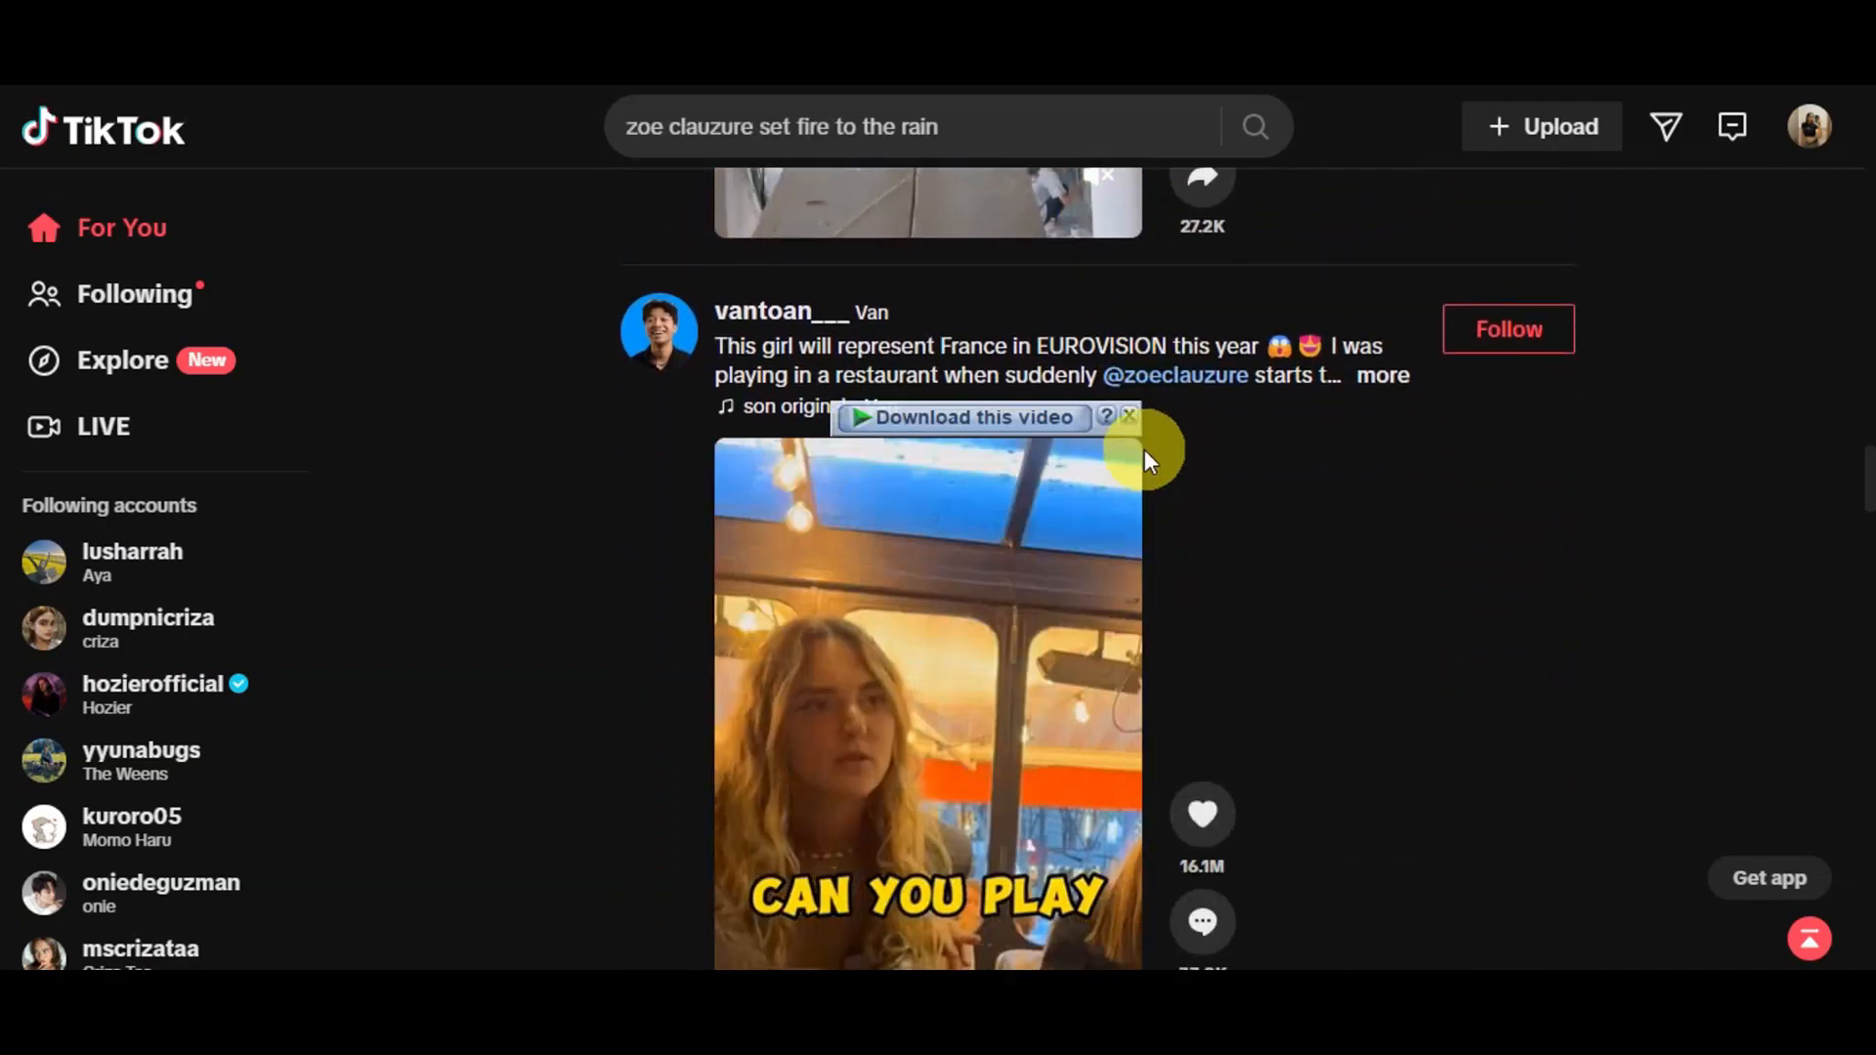
pyautogui.scroll(-5, 1143, 459)
pyautogui.scroll(-9, 1145, 448)
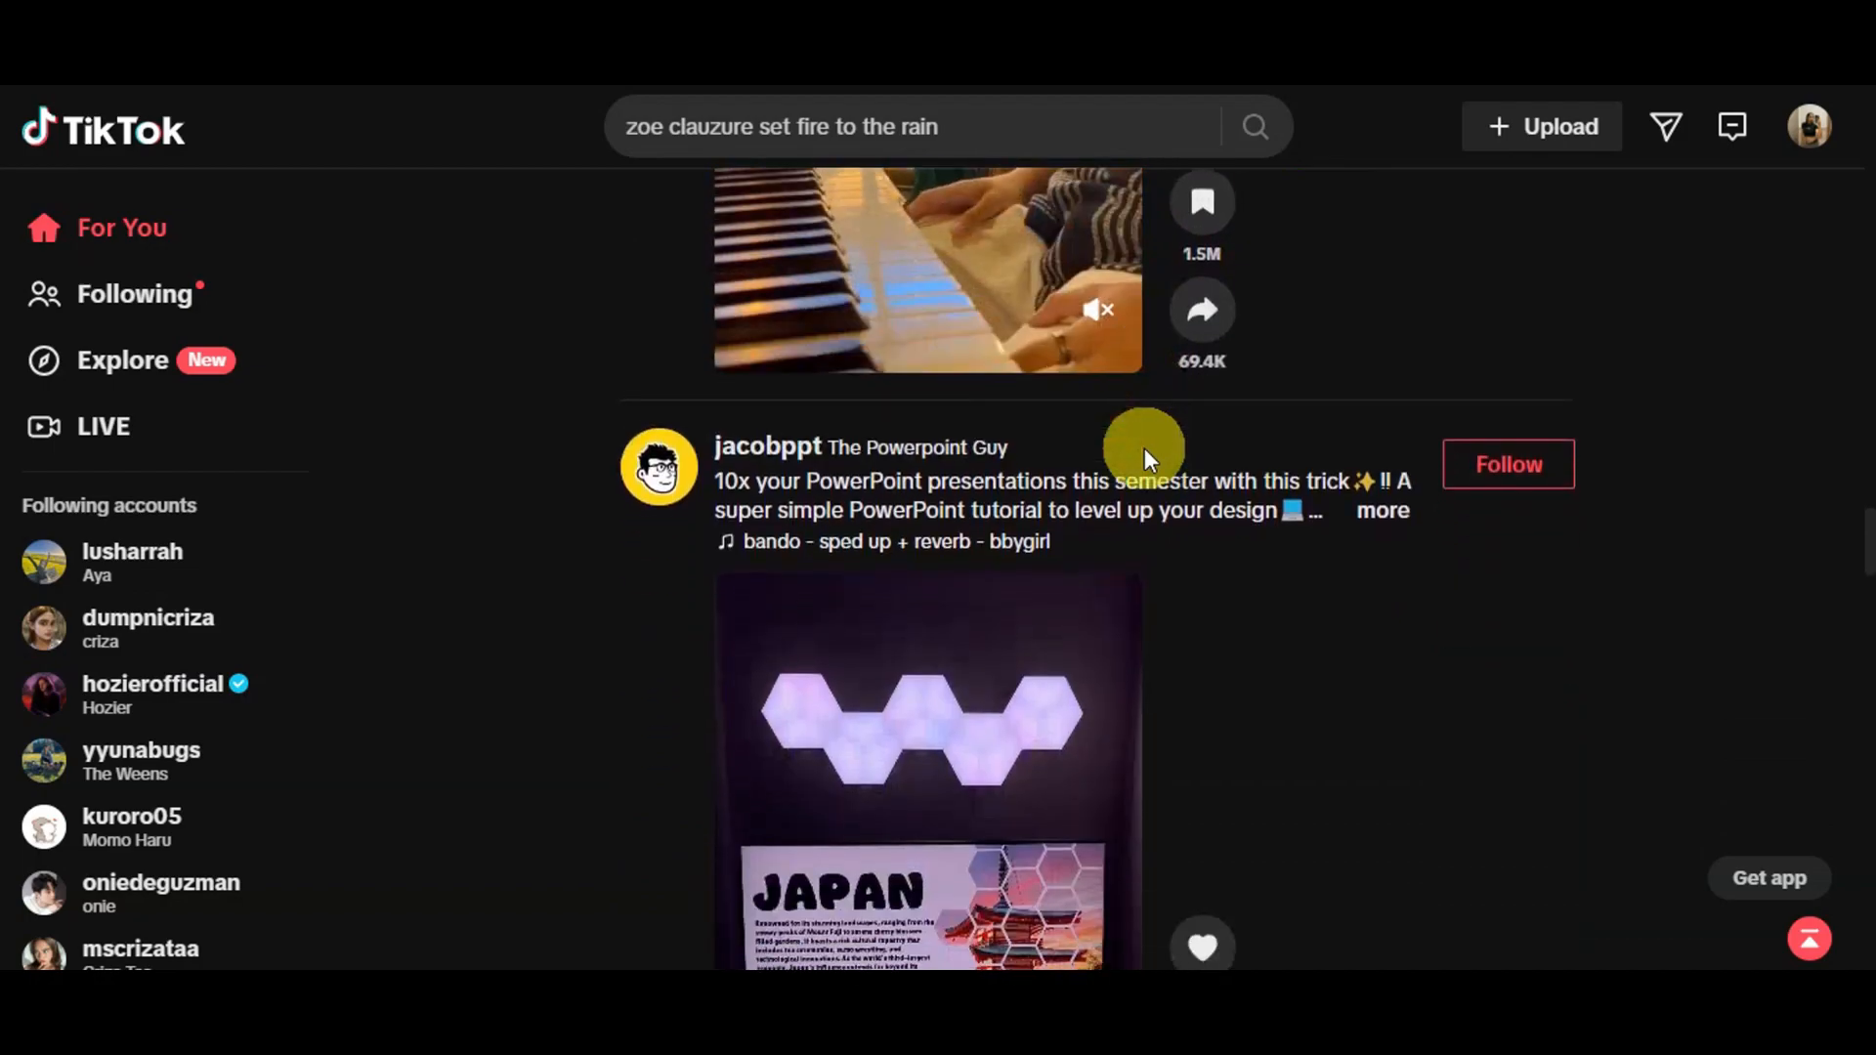
pyautogui.scroll(-7, 1145, 447)
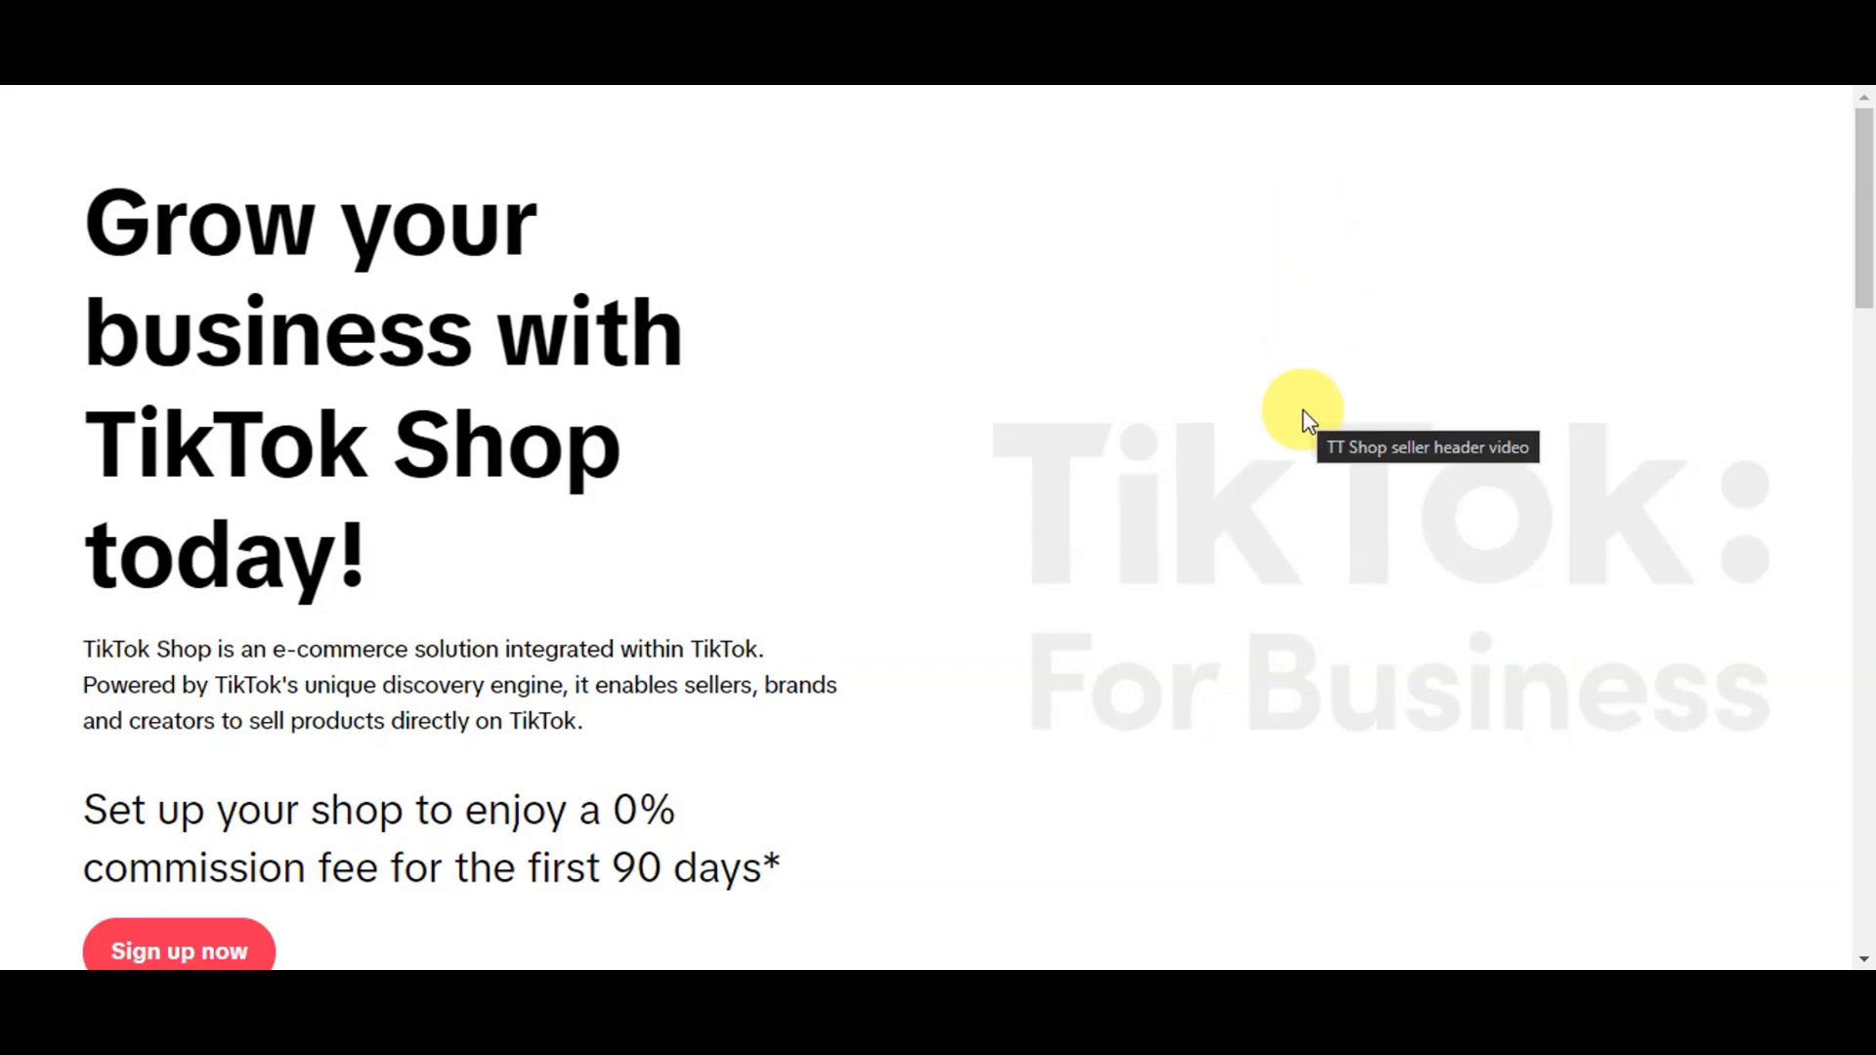
# Step: Read through the TikTok Shop seller page, including the native ways to shop and the four steps for starting a business
pyautogui.scroll(-3, 1305, 410)
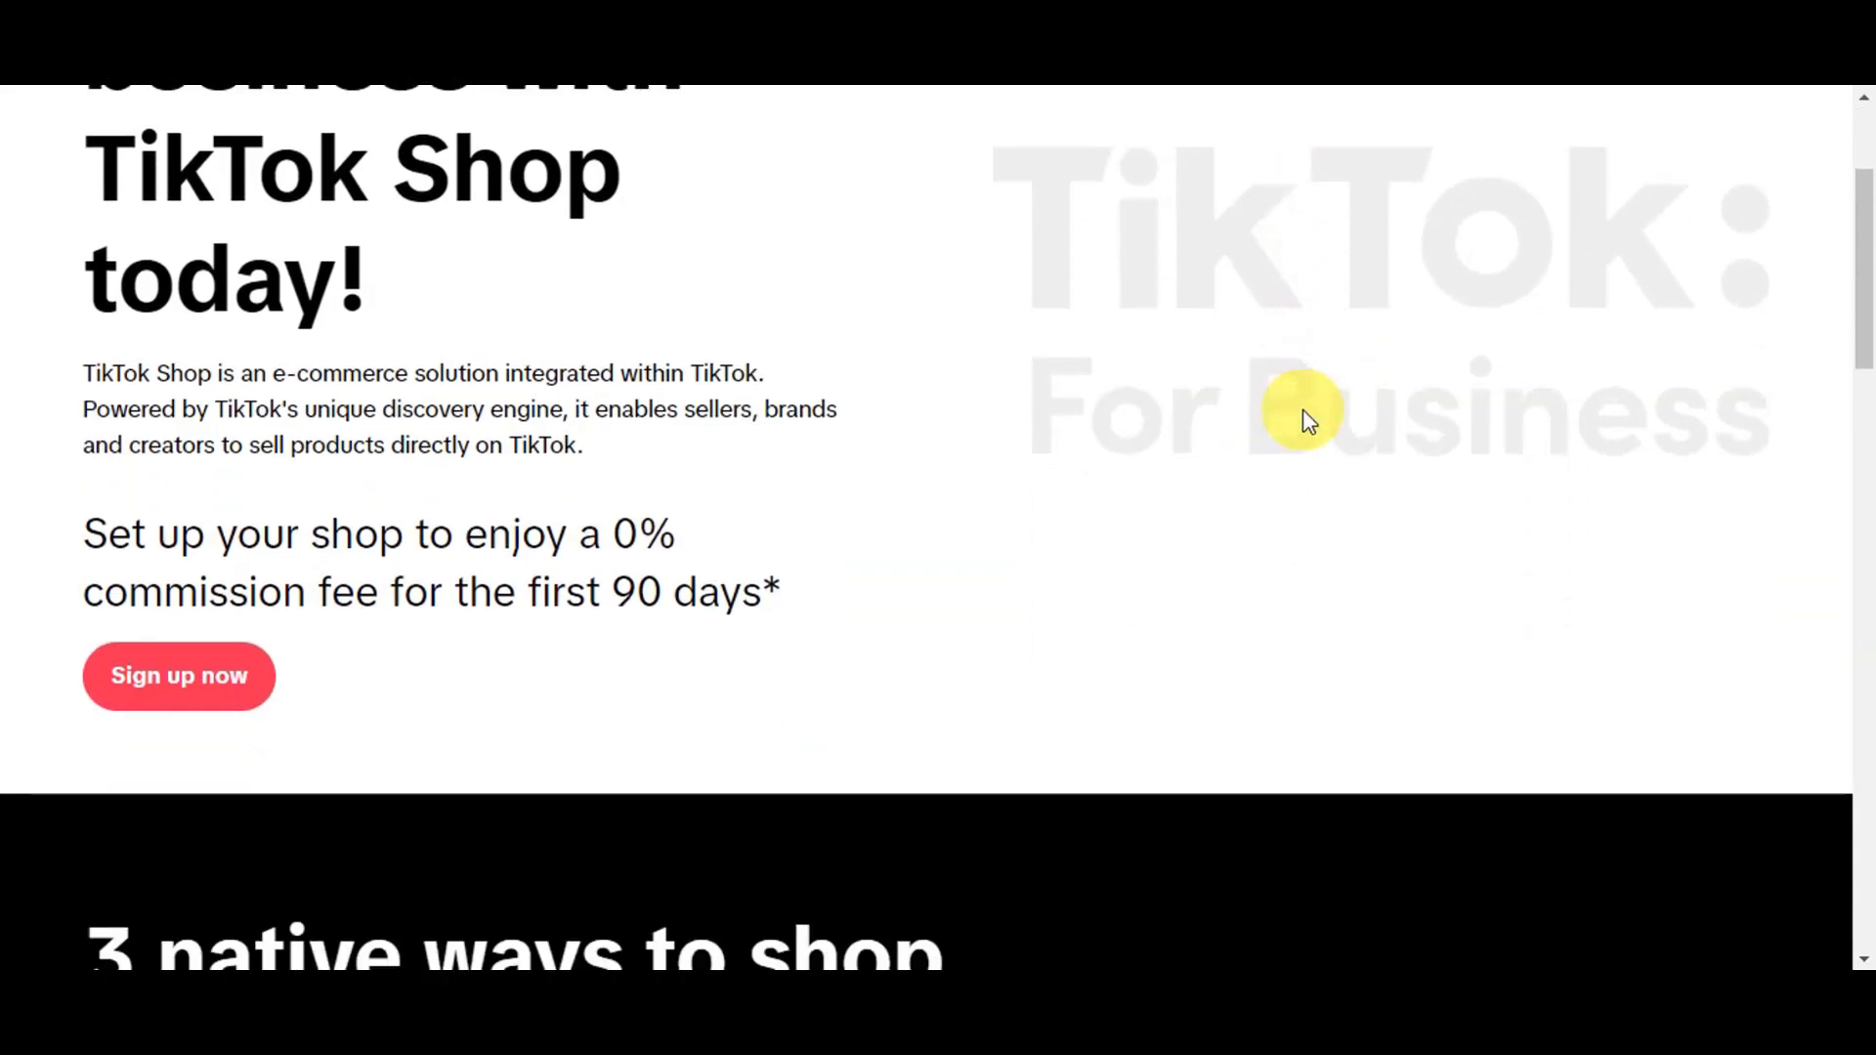
pyautogui.scroll(-6, 1306, 415)
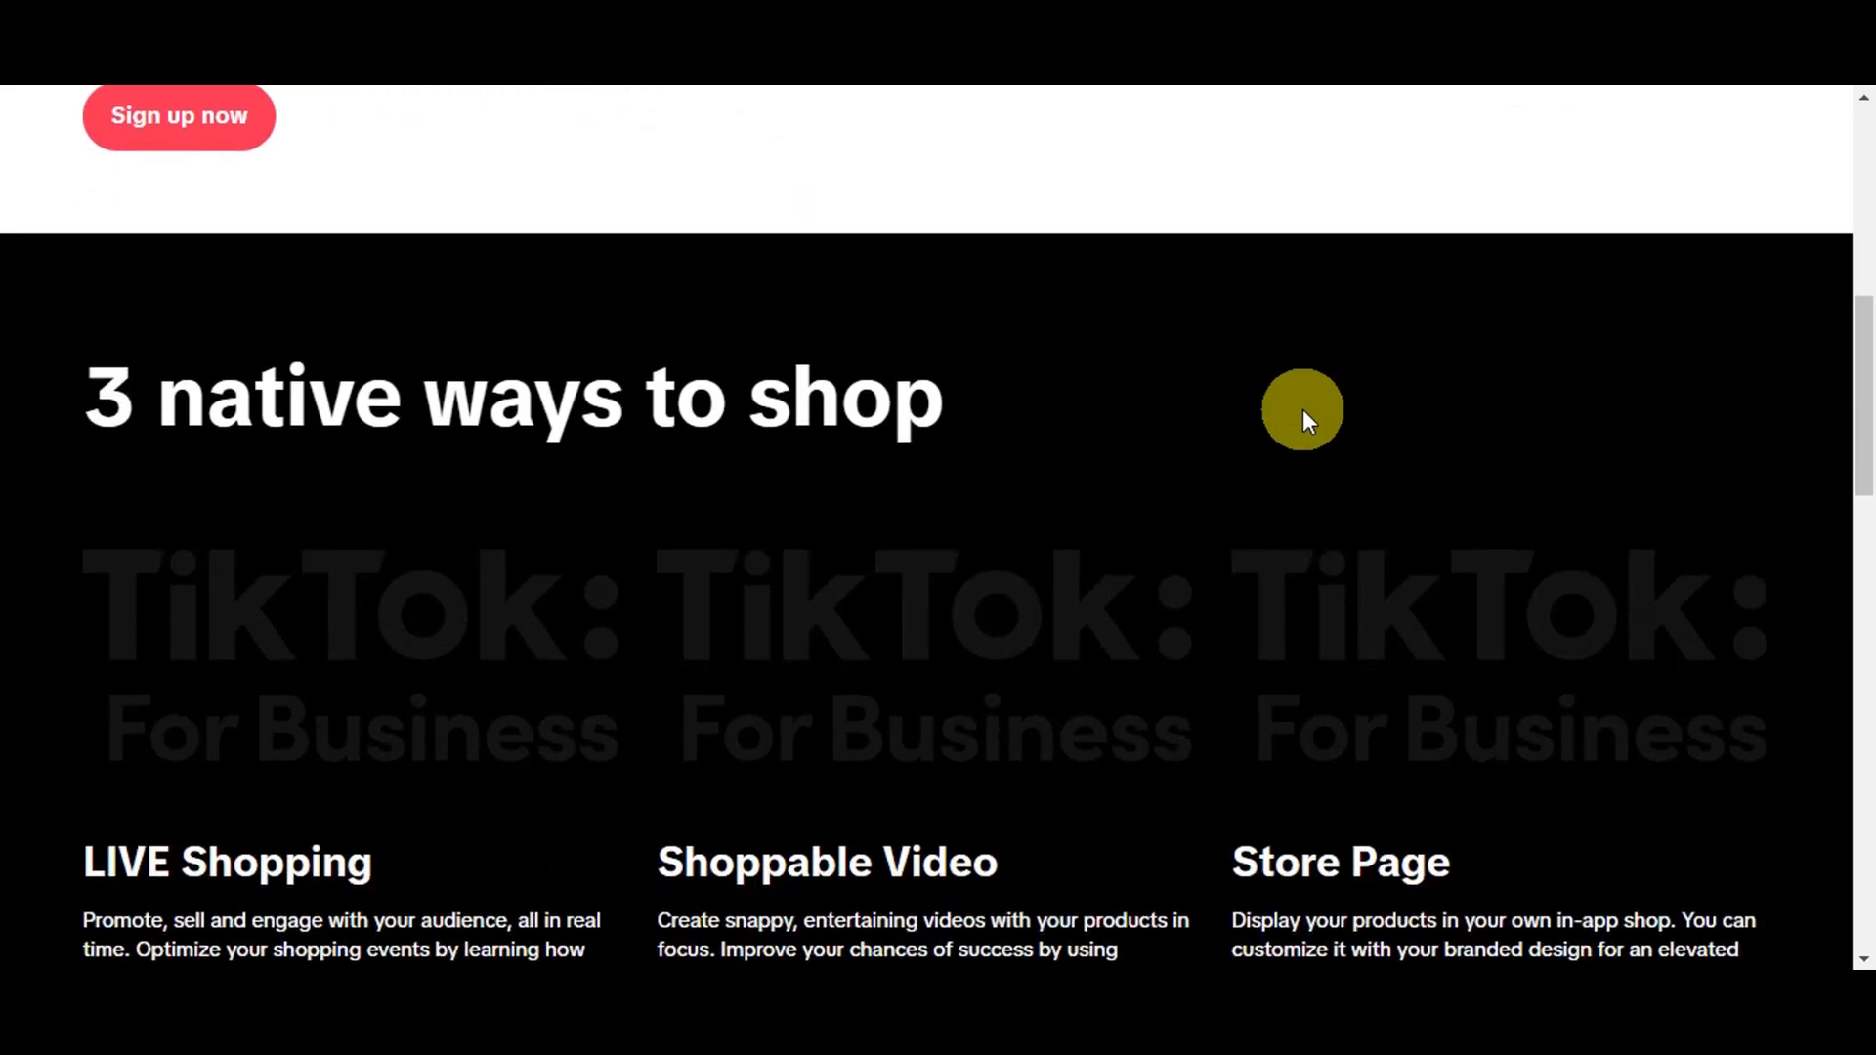
pyautogui.scroll(-10, 1303, 409)
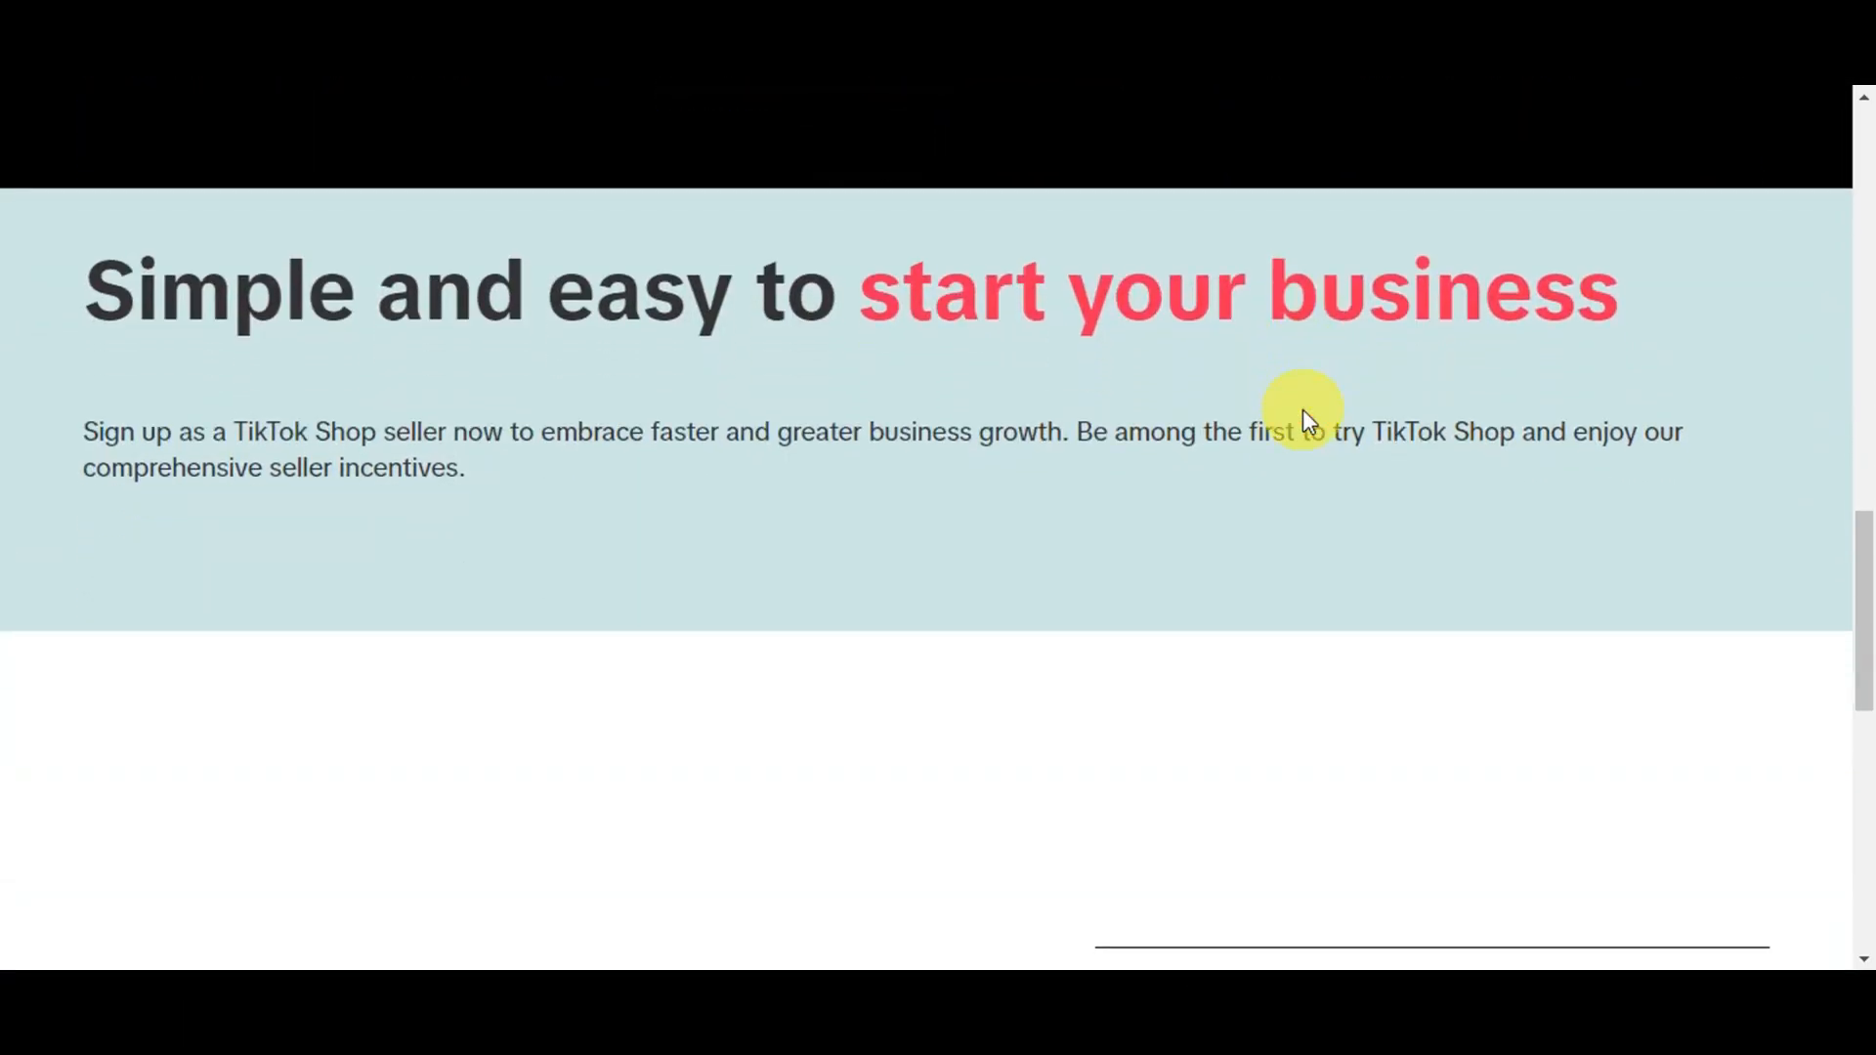
pyautogui.scroll(-7, 1303, 408)
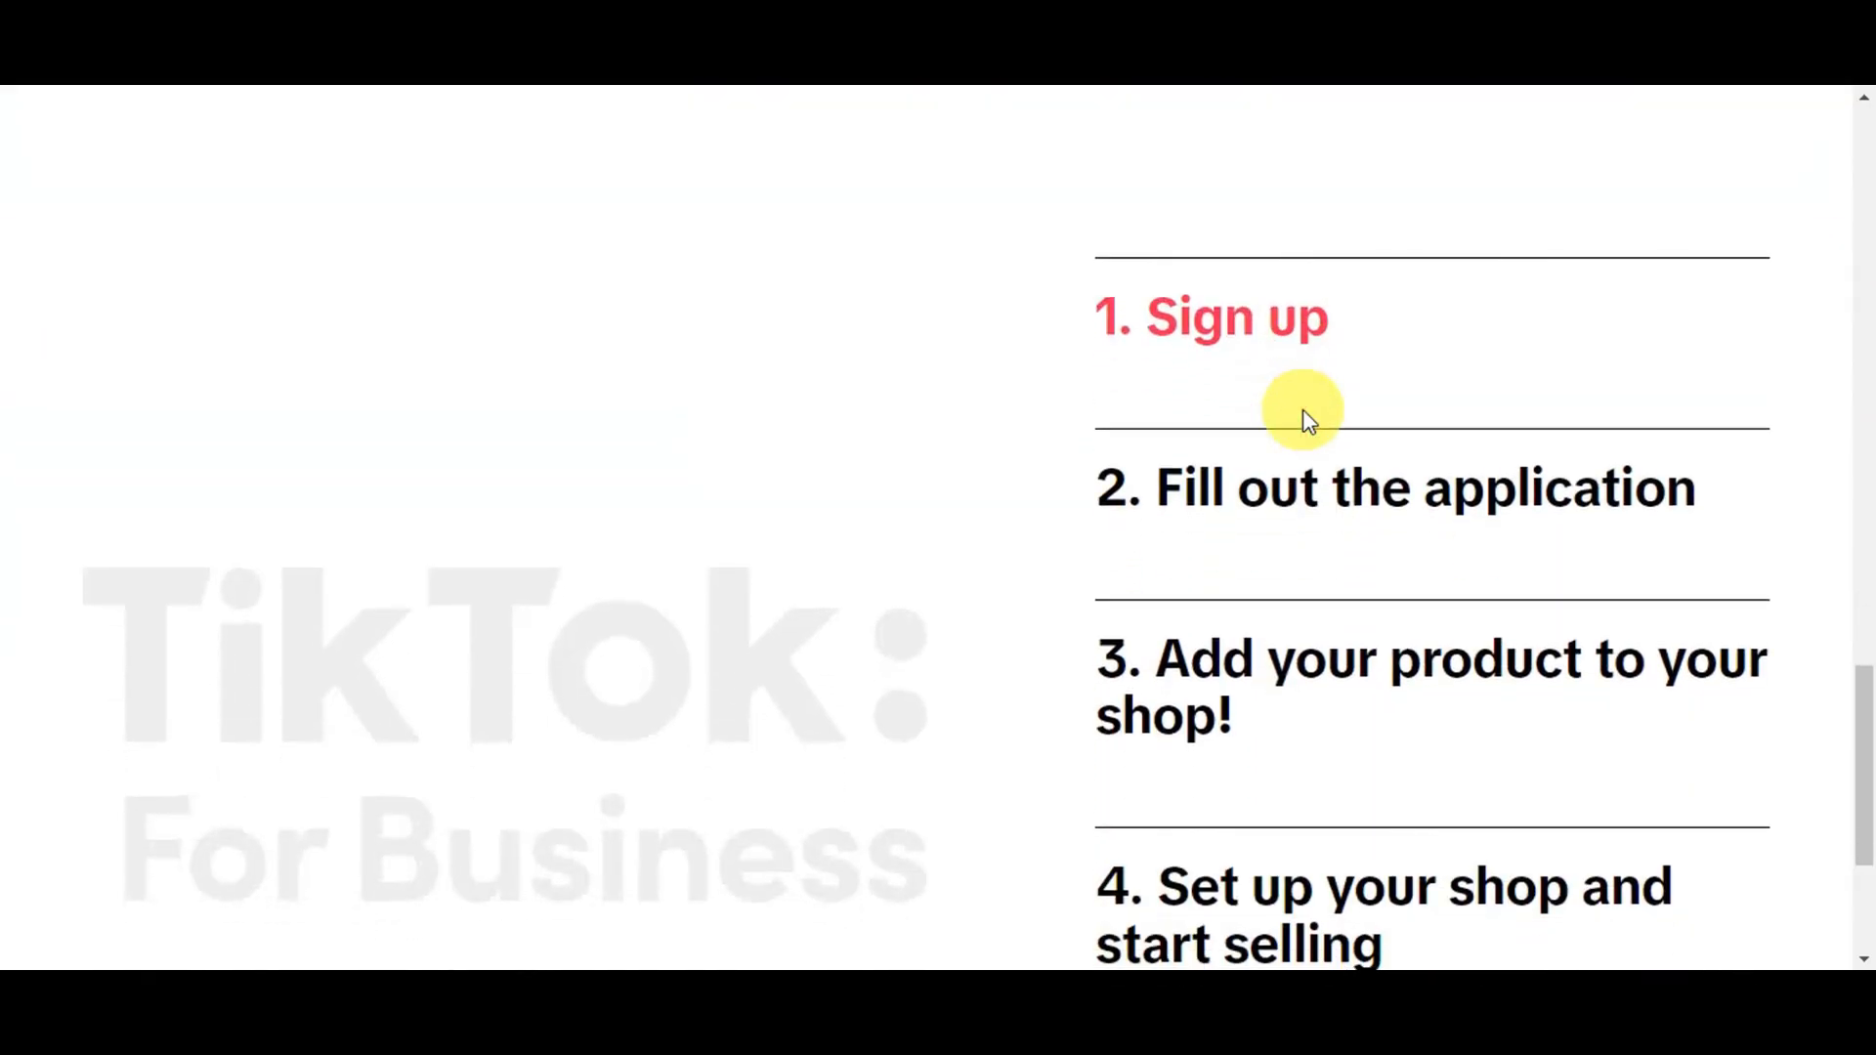
pyautogui.scroll(-3, 1303, 408)
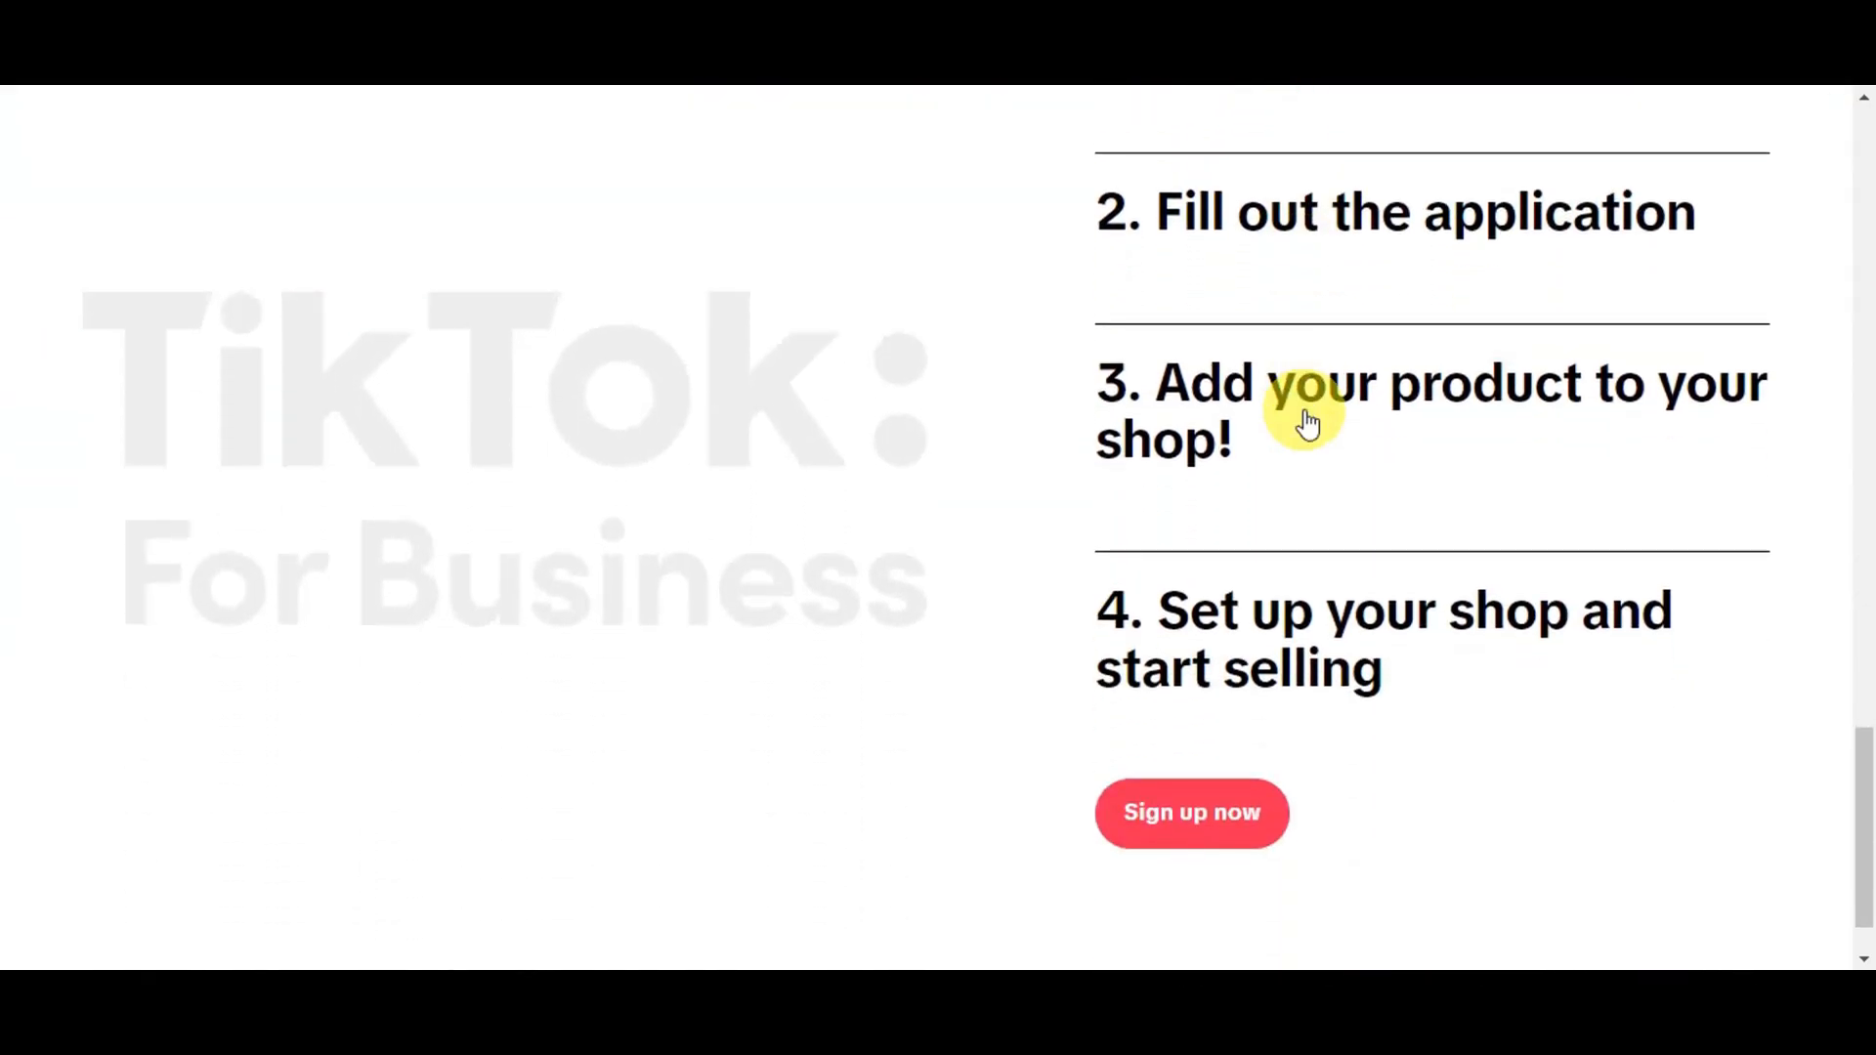
pyautogui.scroll(-1, 1307, 423)
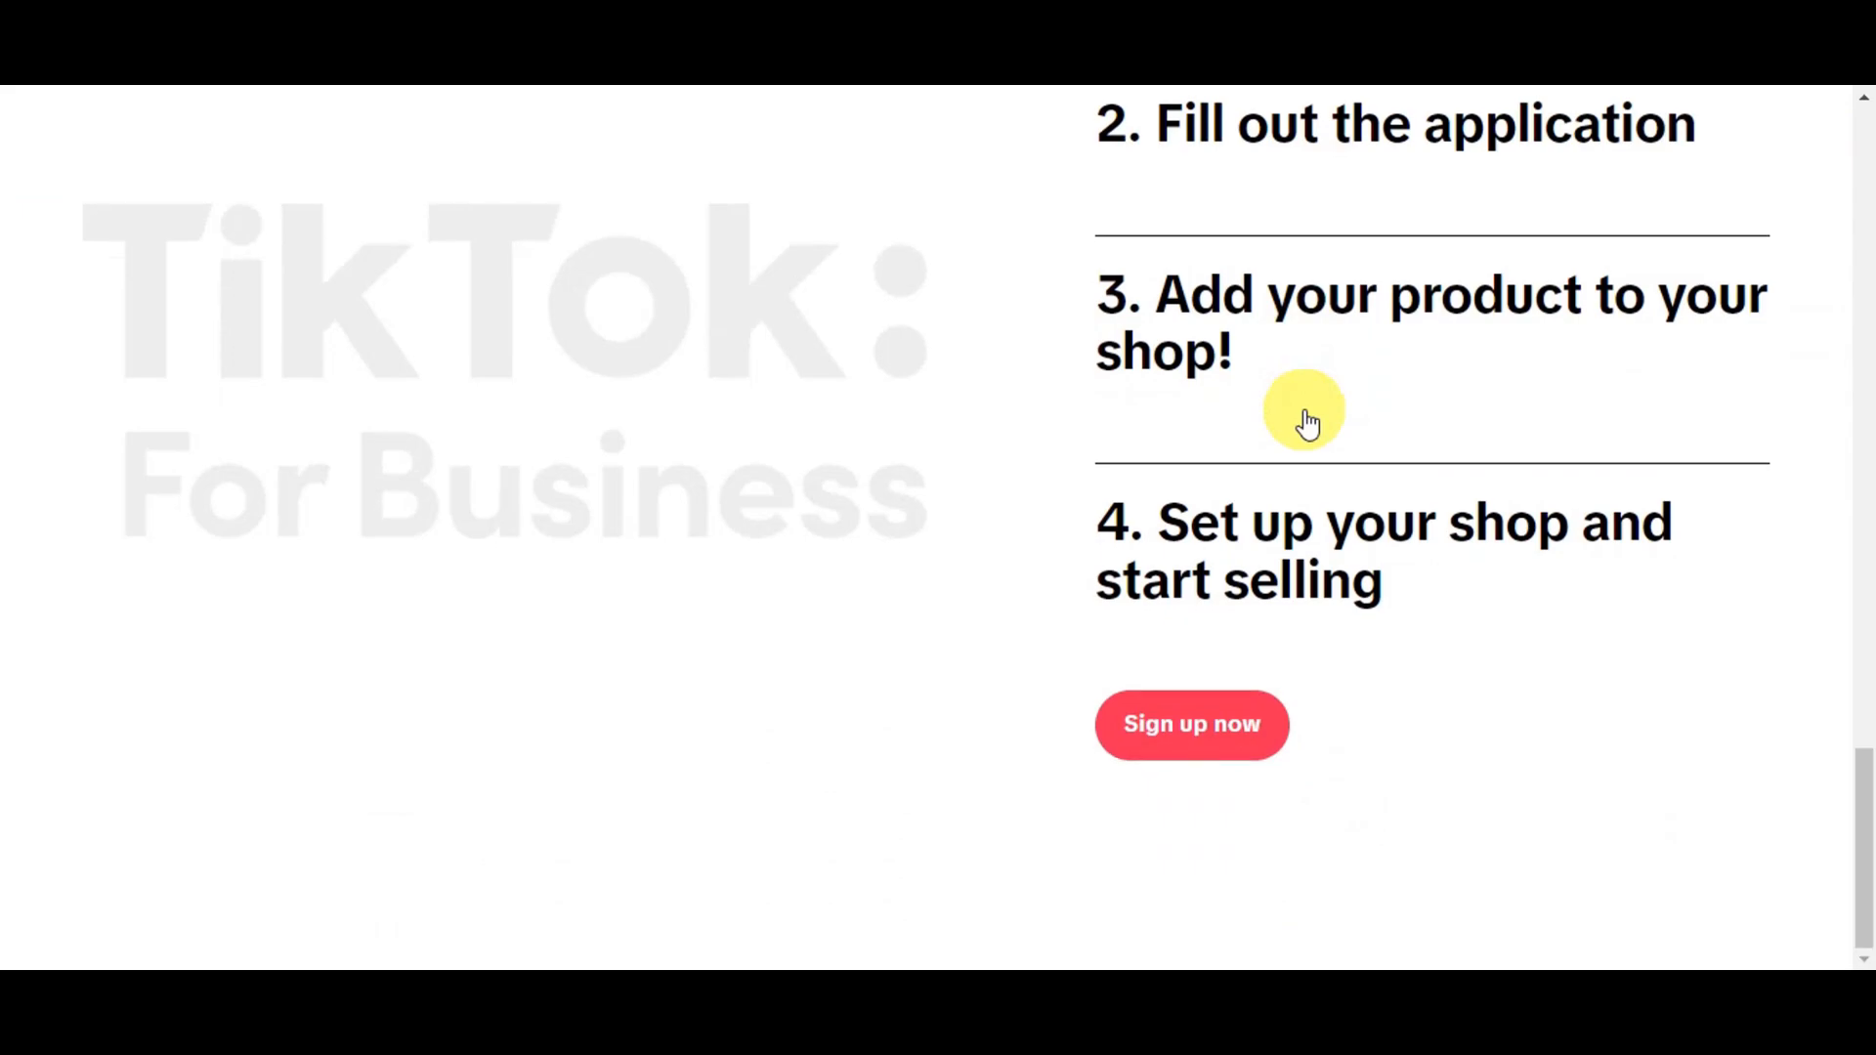
pyautogui.scroll(3, 1307, 423)
pyautogui.scroll(-2, 1308, 423)
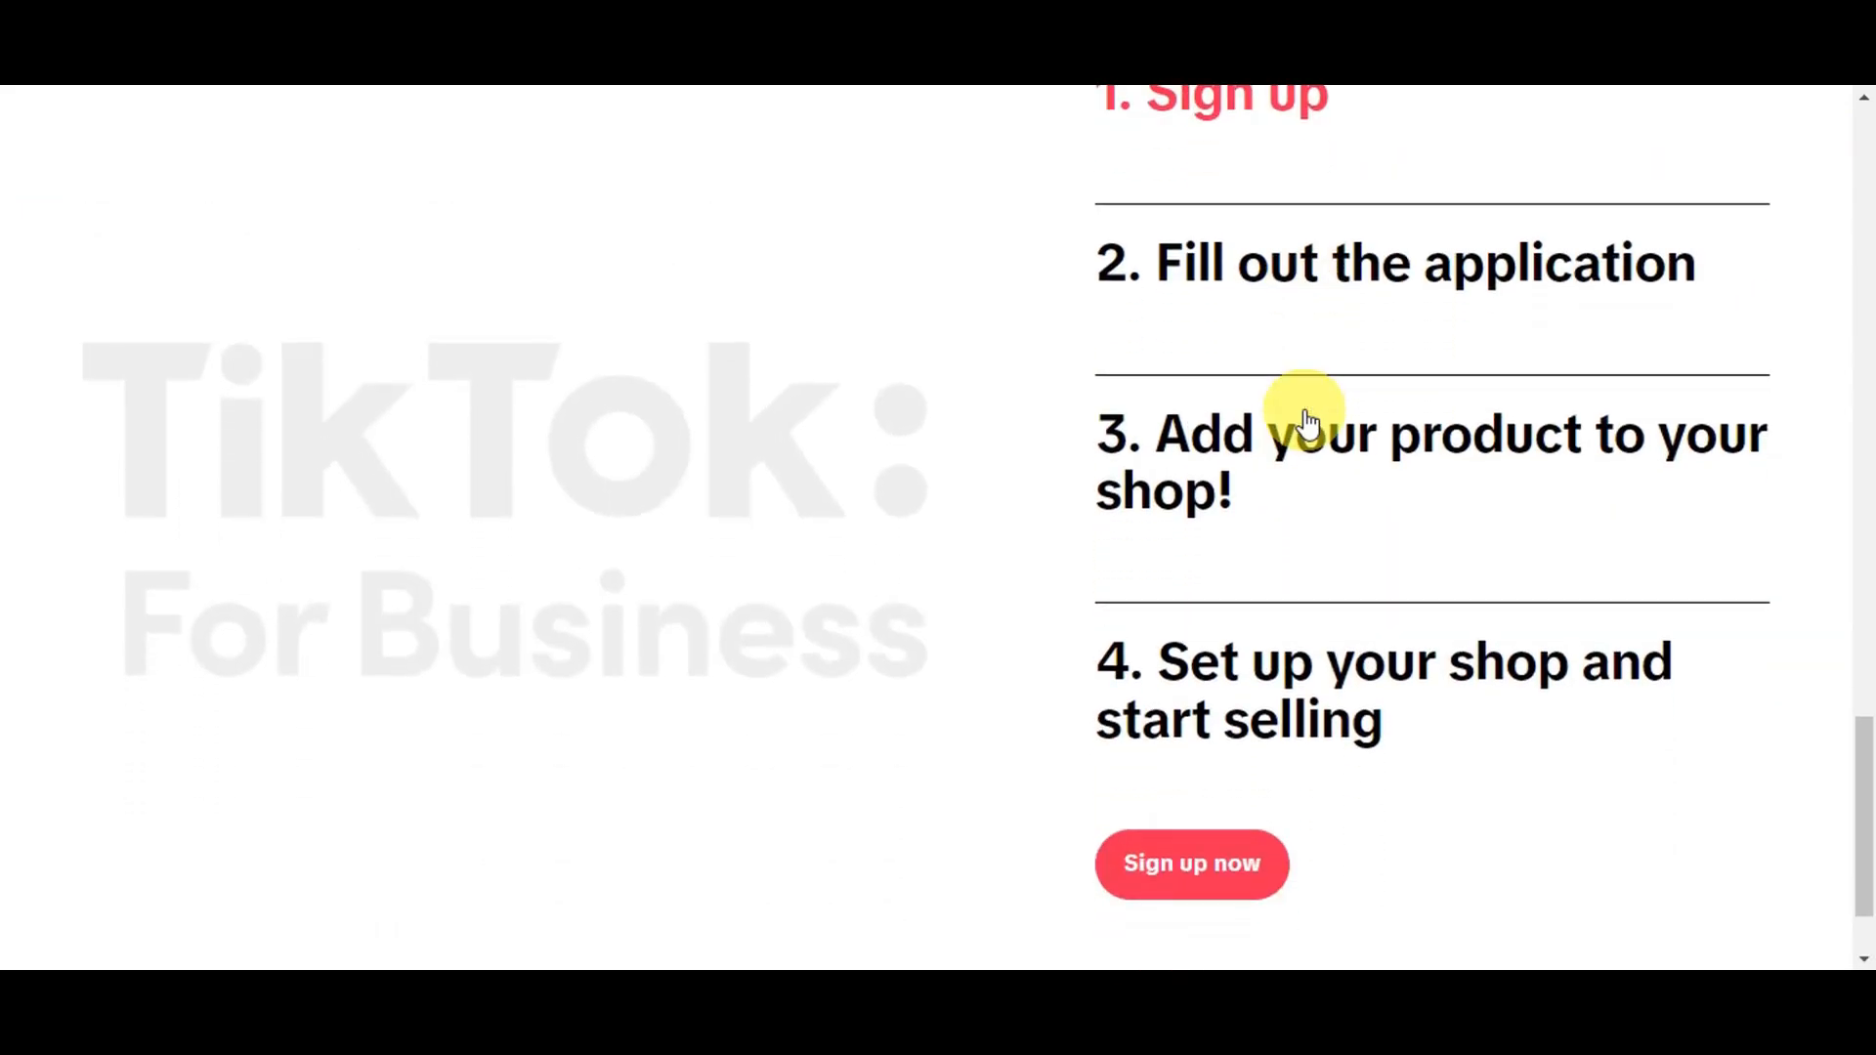
pyautogui.scroll(4, 1309, 422)
pyautogui.scroll(-4, 1309, 422)
pyautogui.scroll(2, 1309, 422)
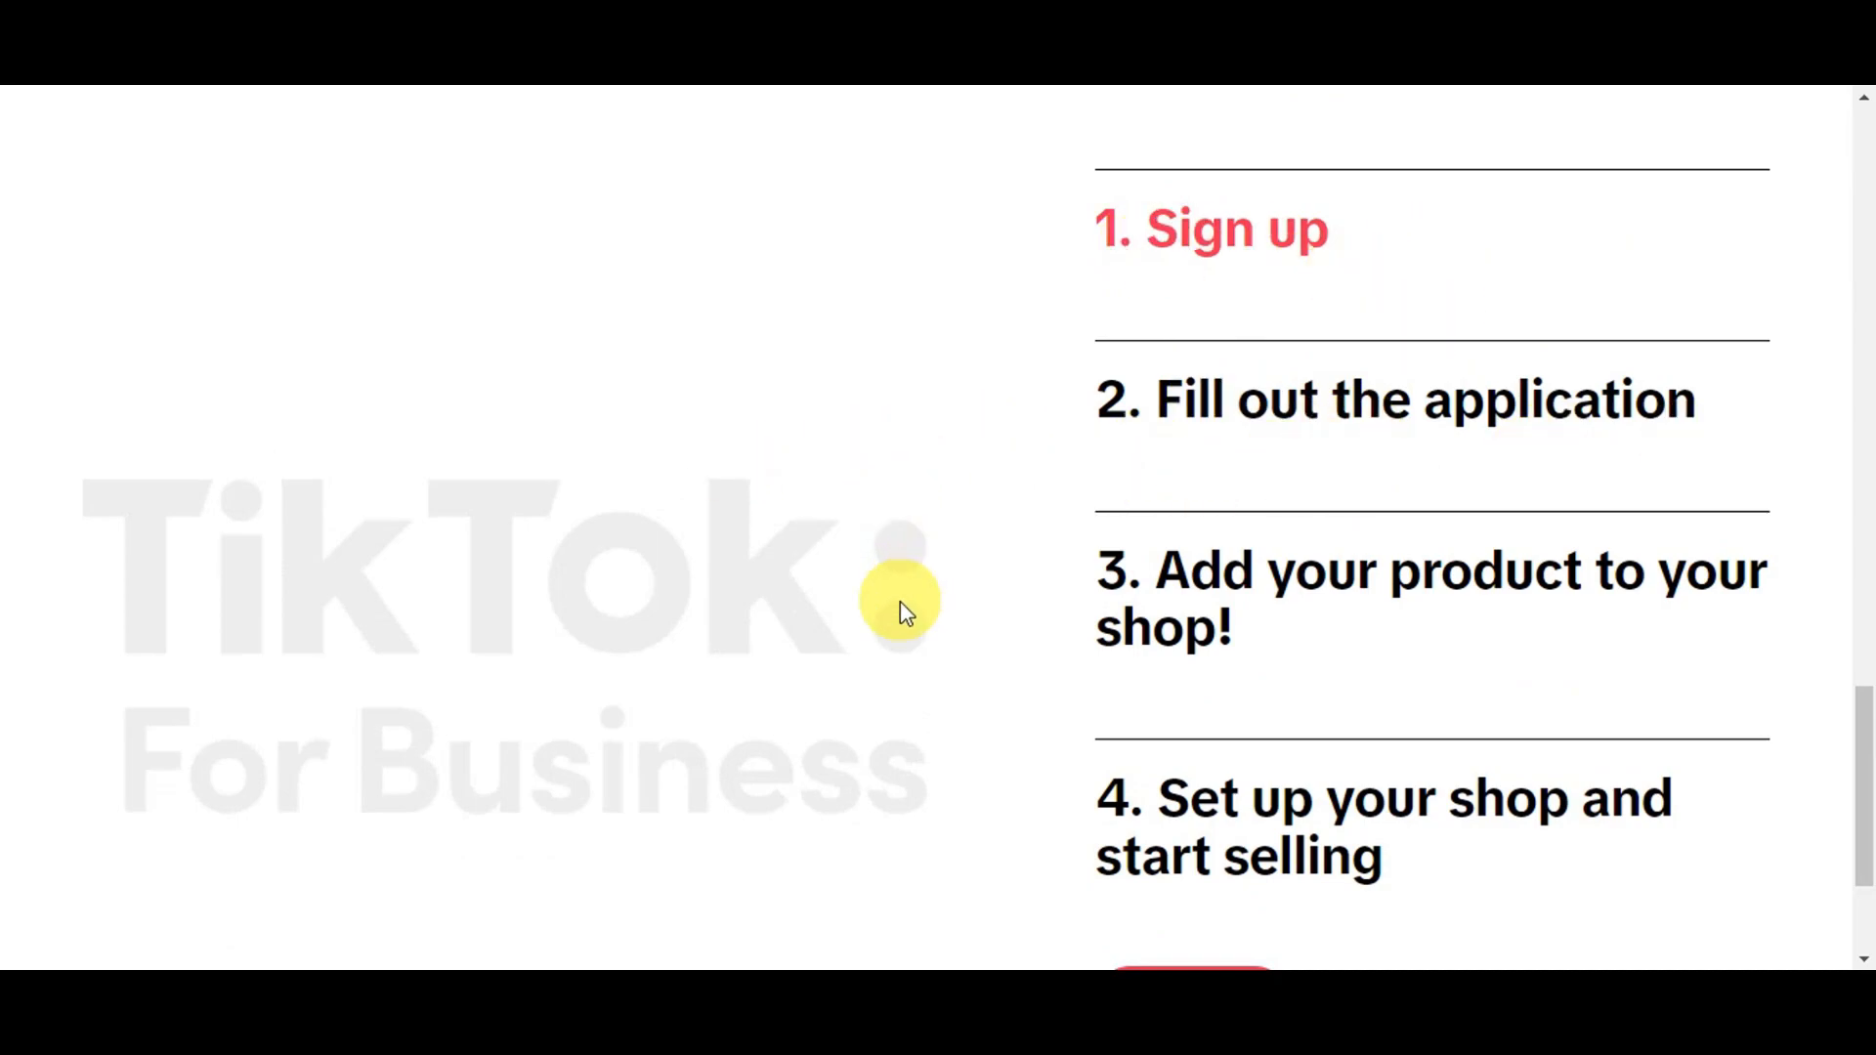
pyautogui.scroll(-2, 1216, 835)
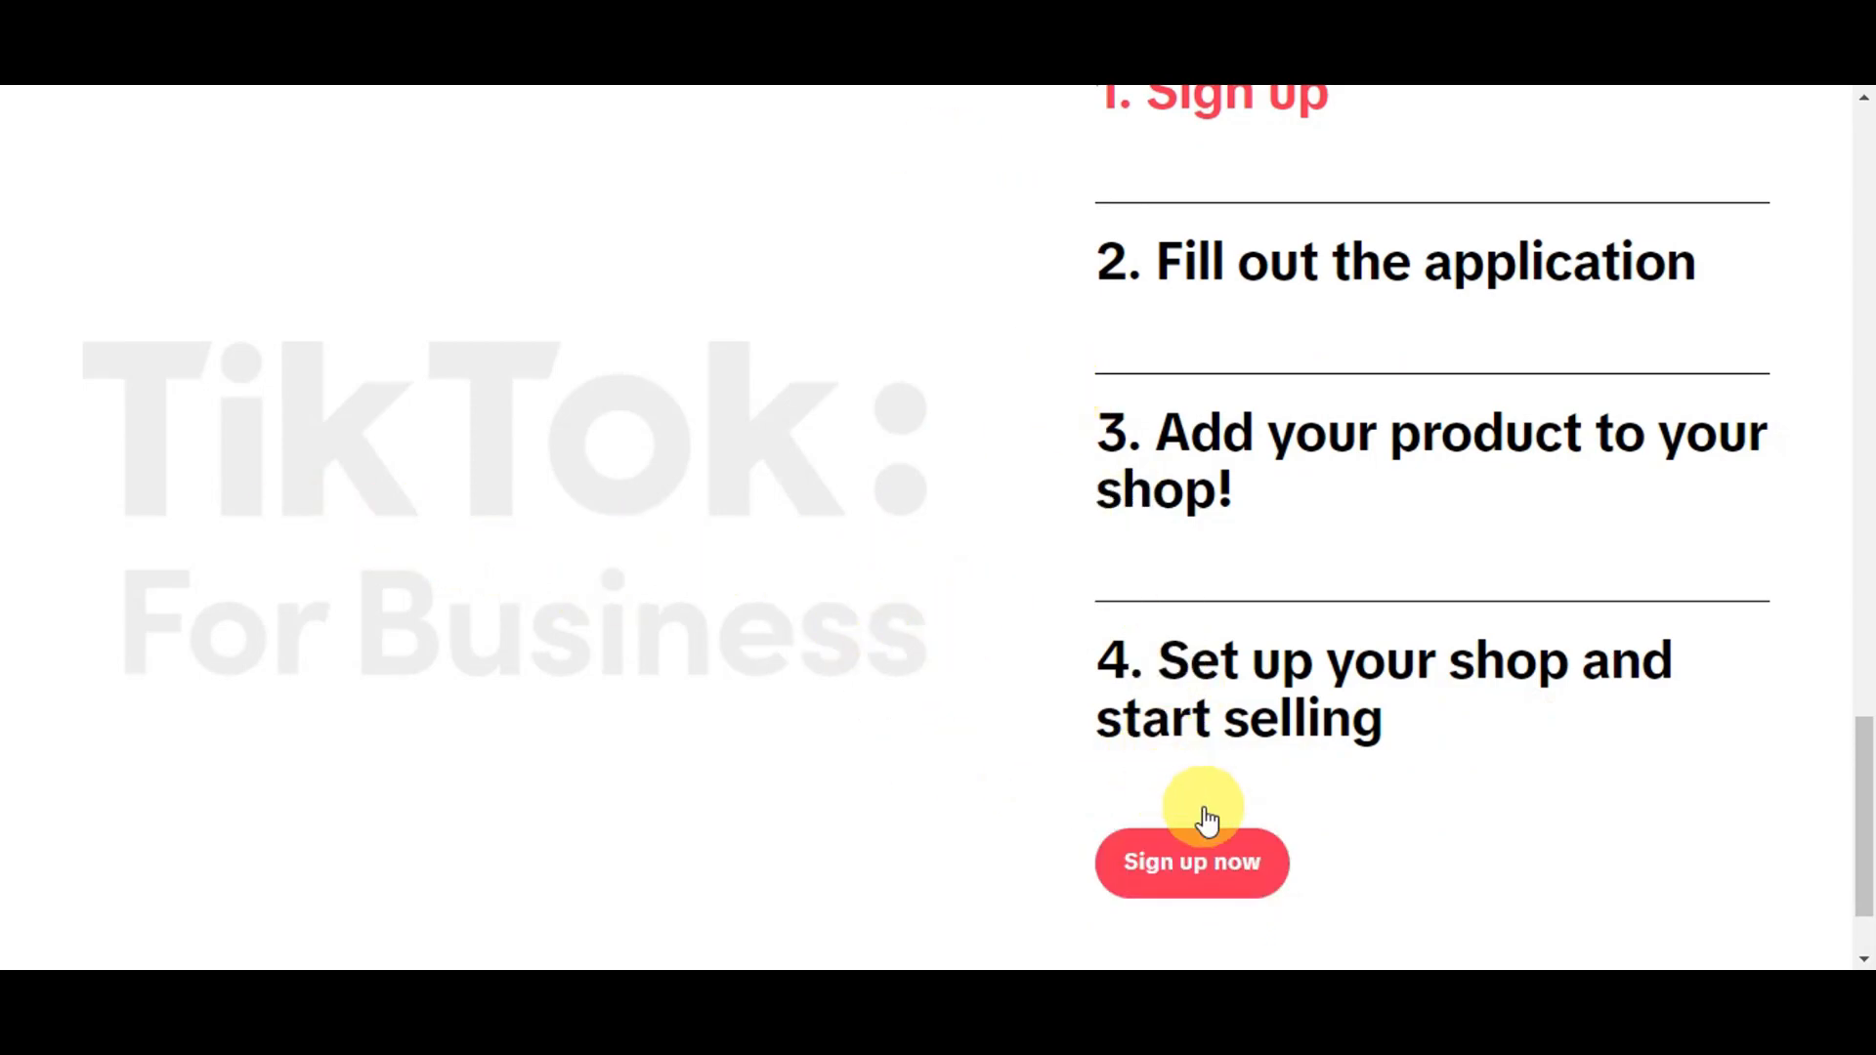
# Step: Start the seller registration, enter the Philippines Seller portal under Asia Seller, and switch to its sign-up form
pyautogui.click(1179, 891)
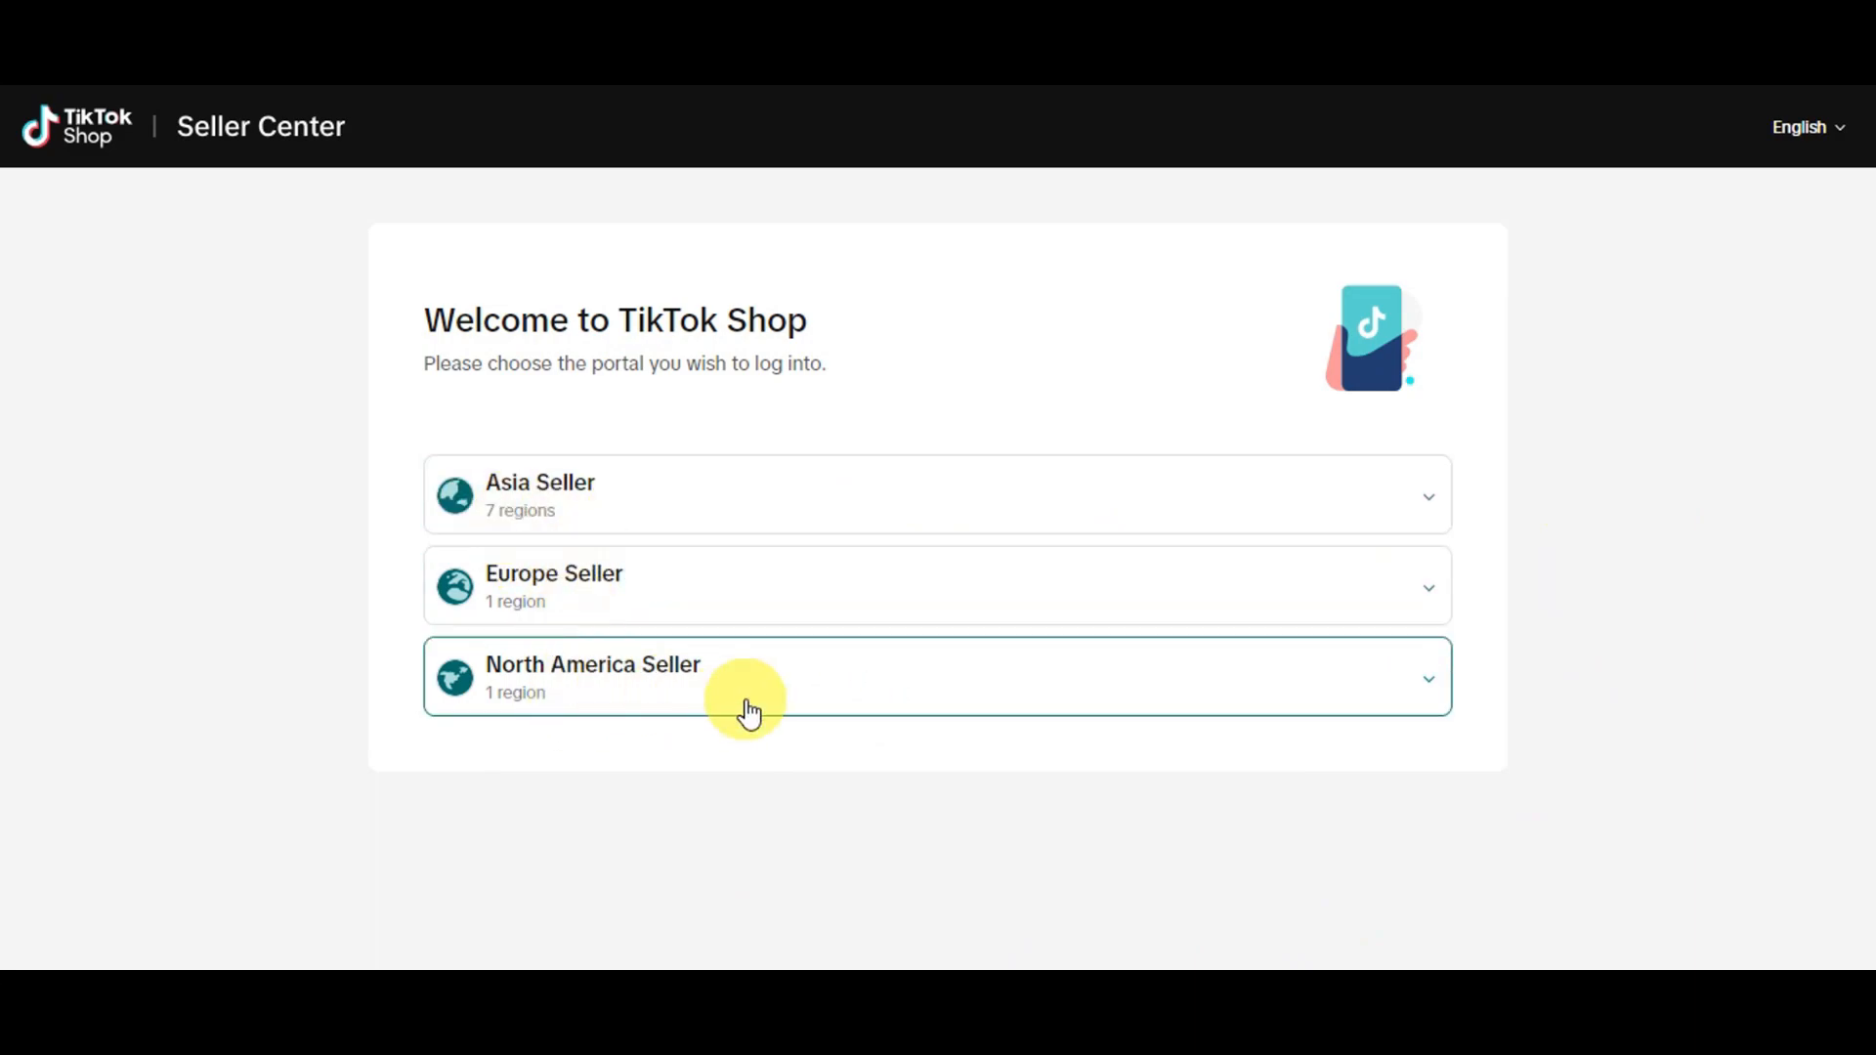
pyautogui.click(767, 500)
pyautogui.scroll(-4, 766, 494)
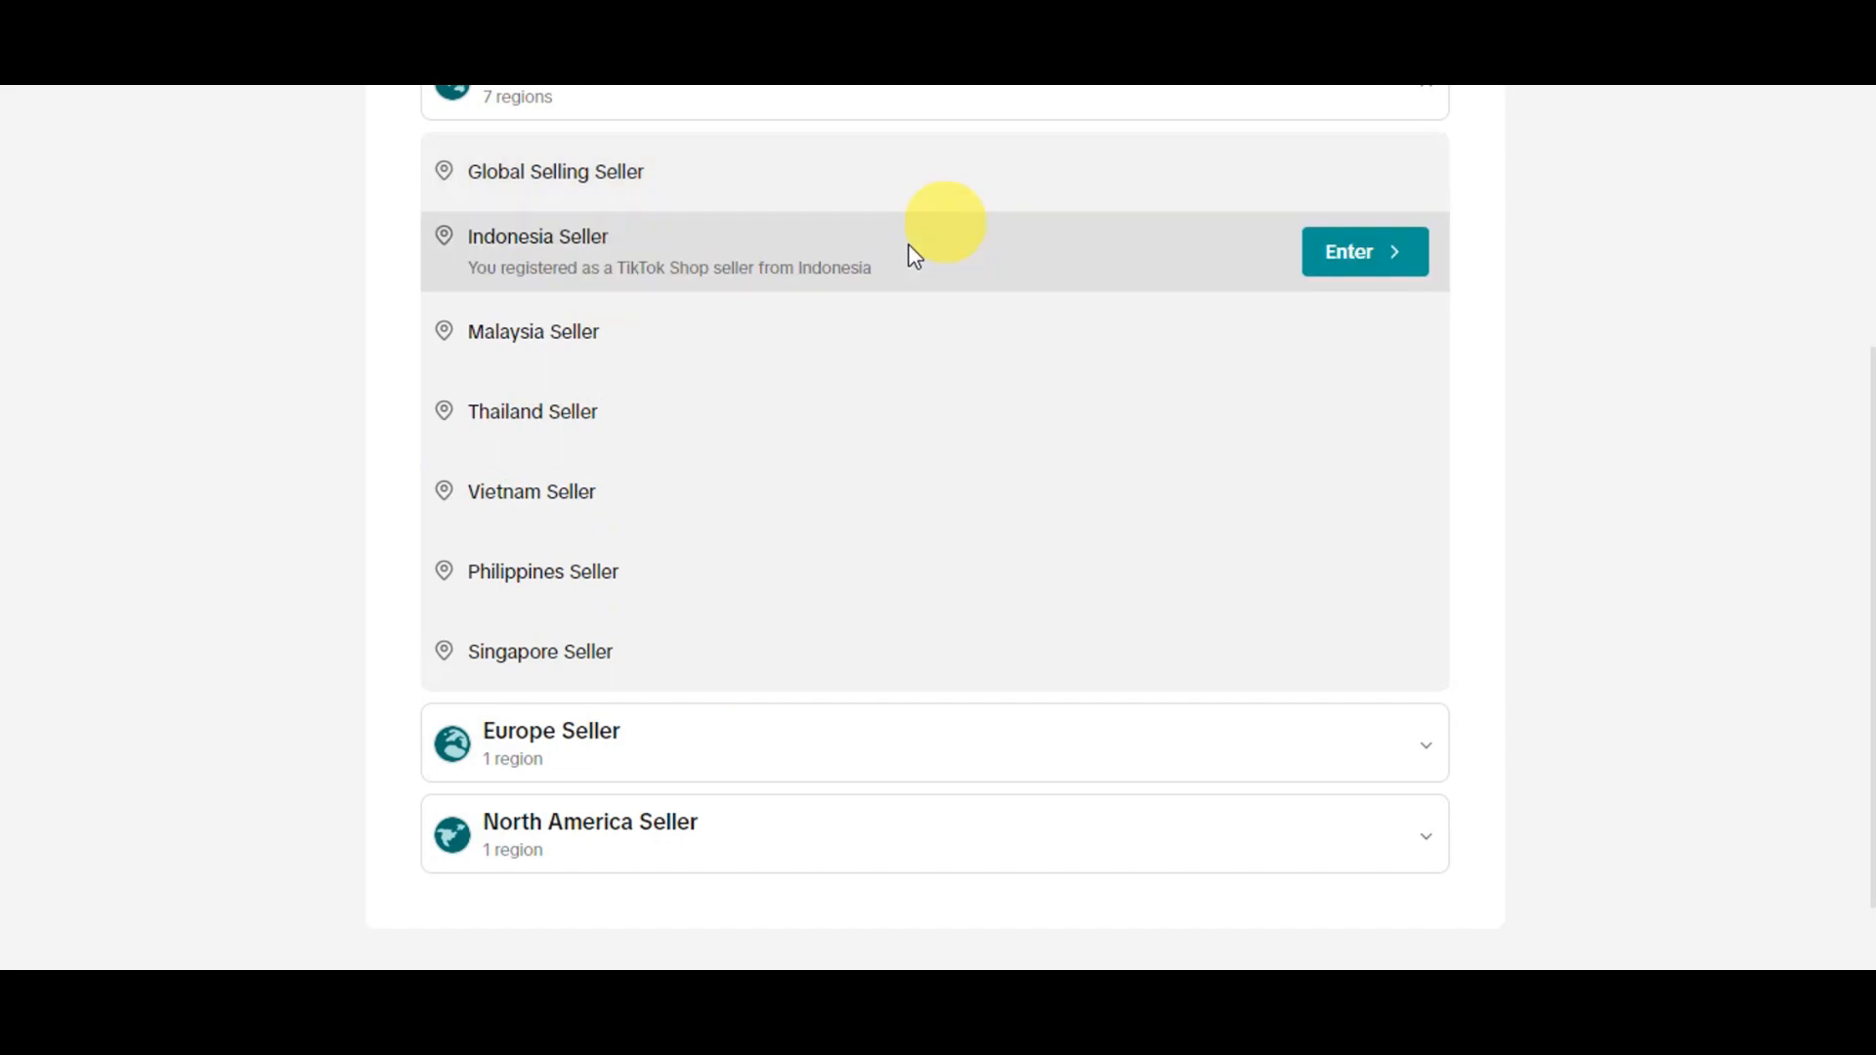
pyautogui.click(1370, 605)
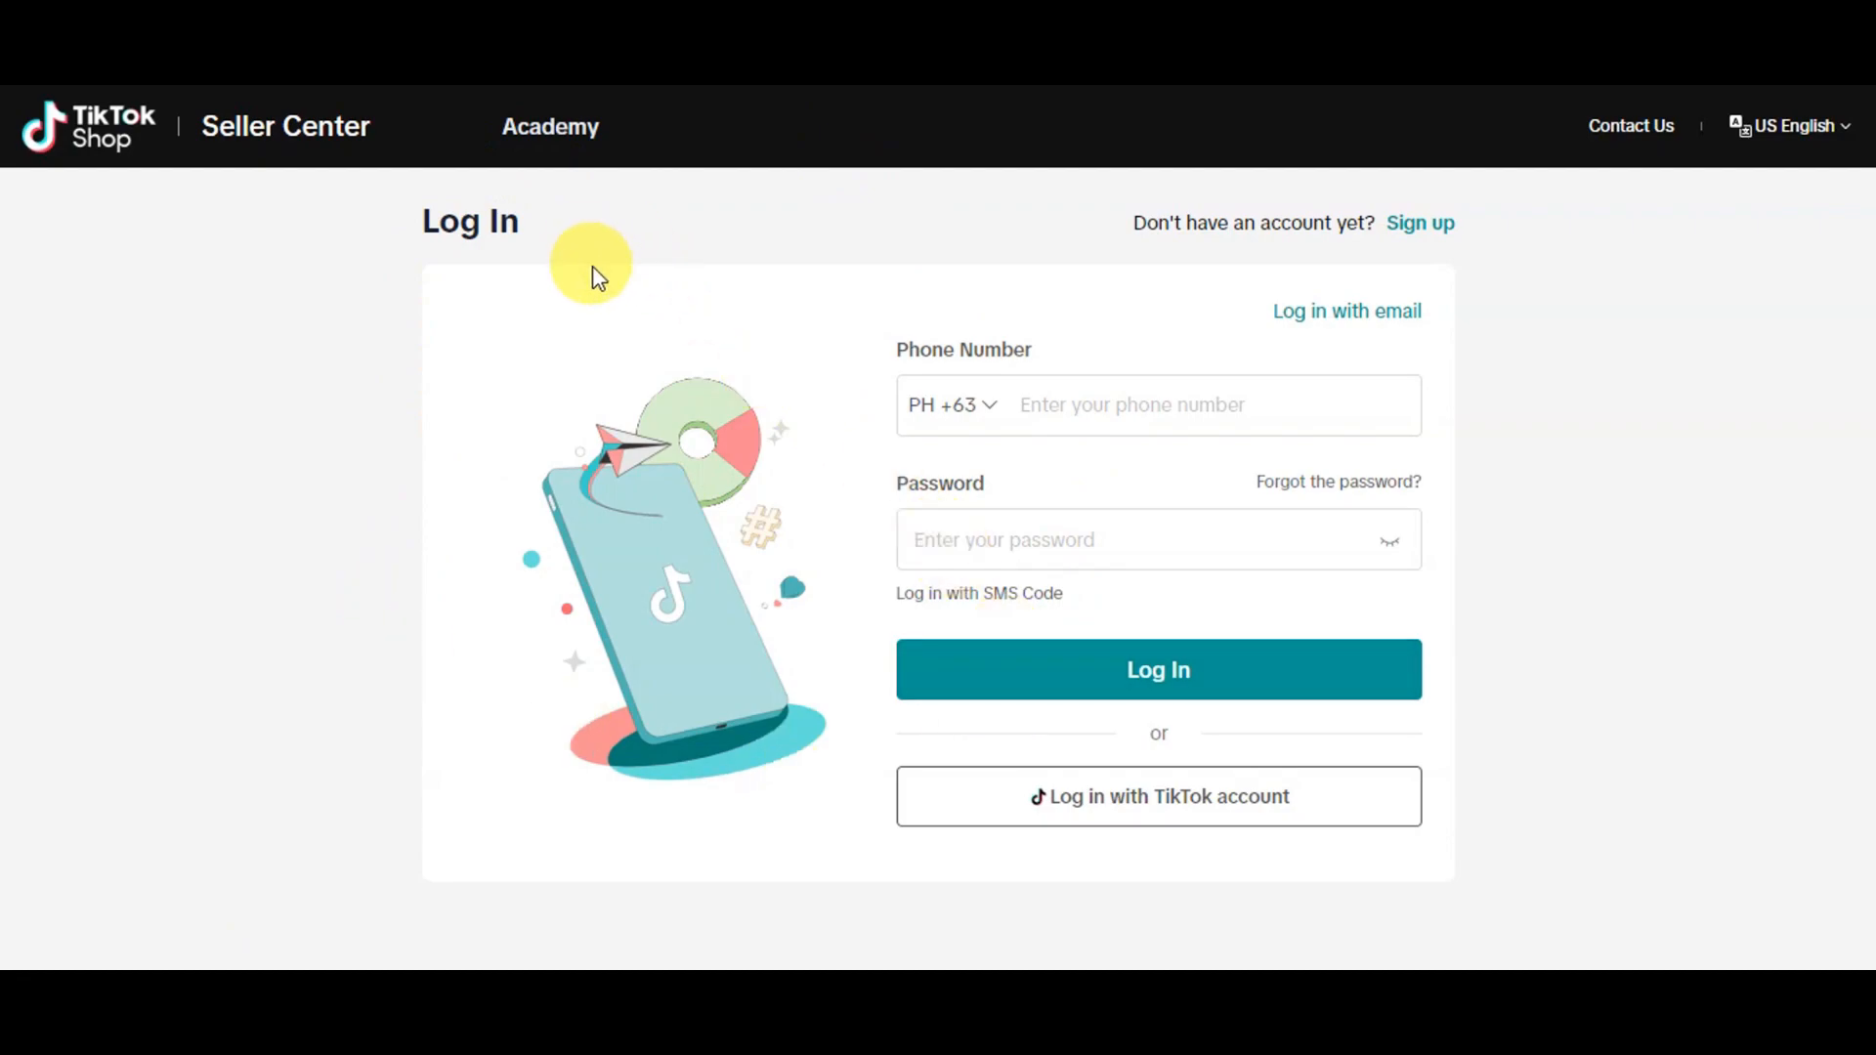
pyautogui.click(903, 405)
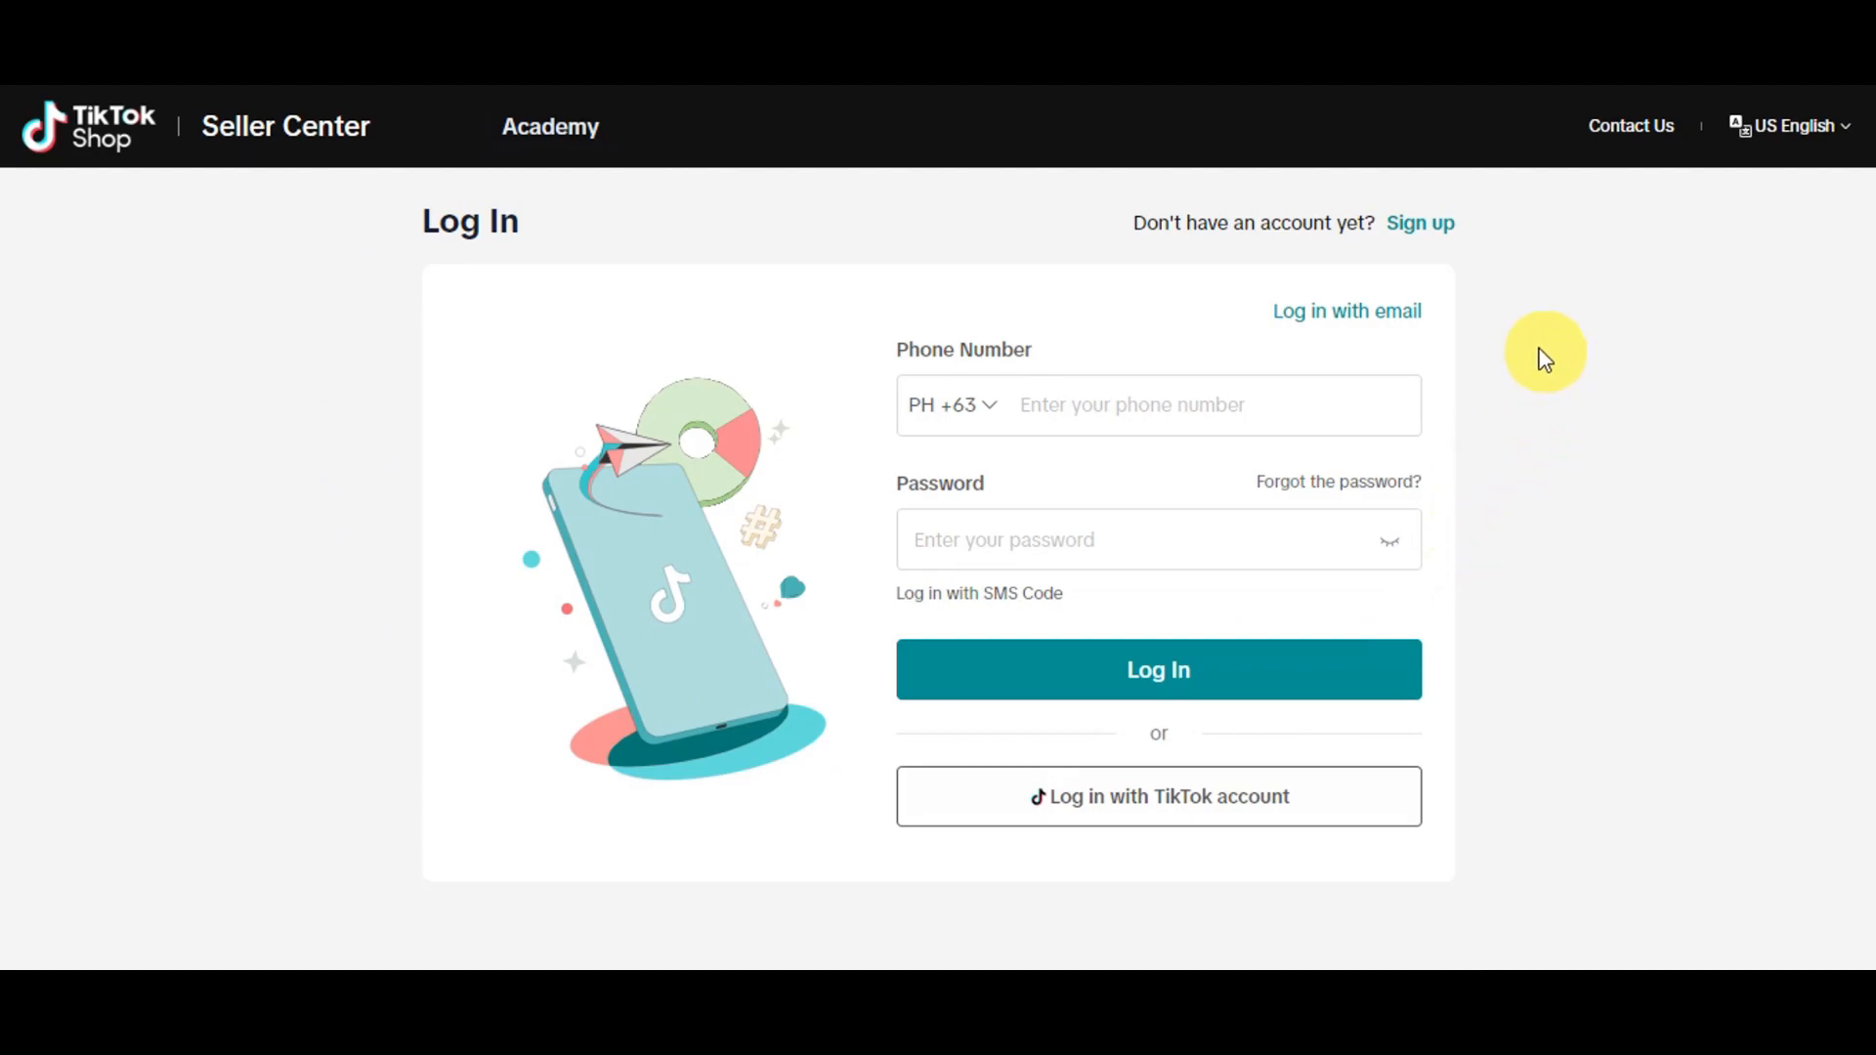
pyautogui.click(1428, 230)
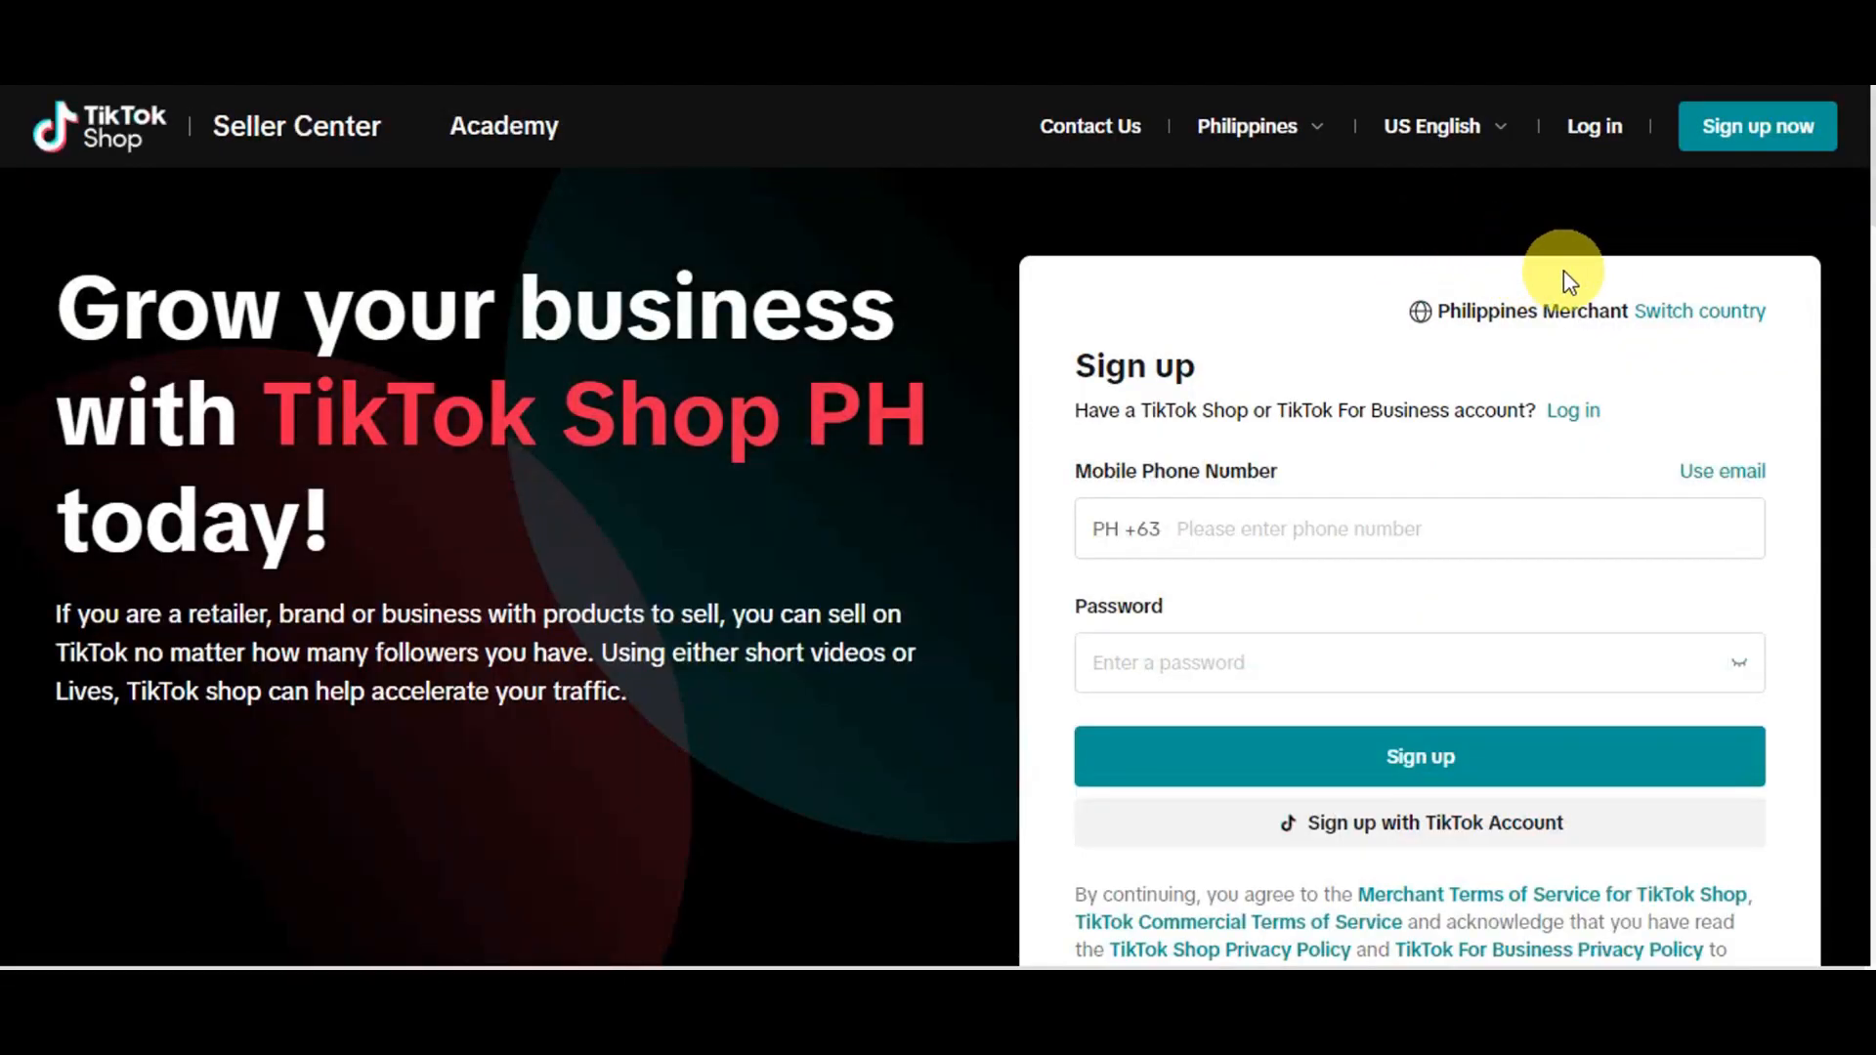
# Step: Sign up with the existing TikTok account and authorize TikTok Shop to access it
pyautogui.scroll(-1, 1489, 505)
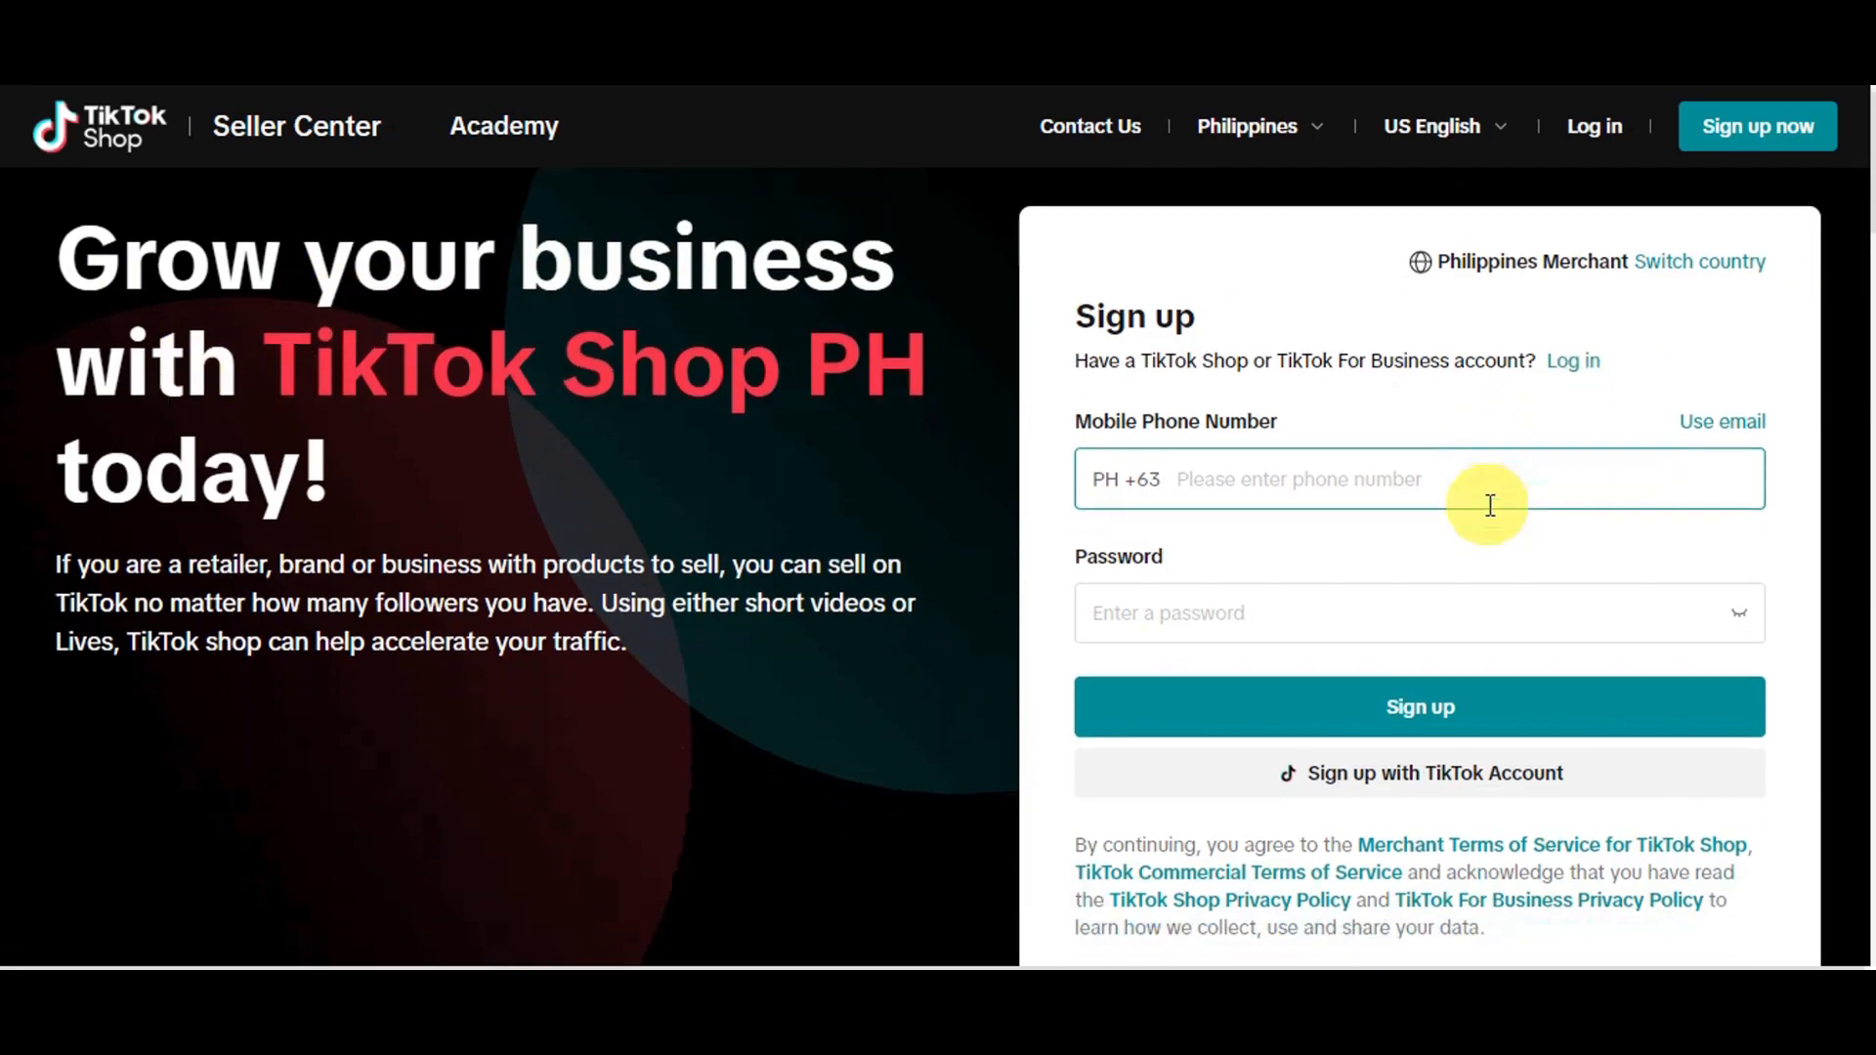
pyautogui.scroll(-3, 1528, 573)
pyautogui.scroll(3, 1528, 573)
pyautogui.scroll(-1, 1544, 528)
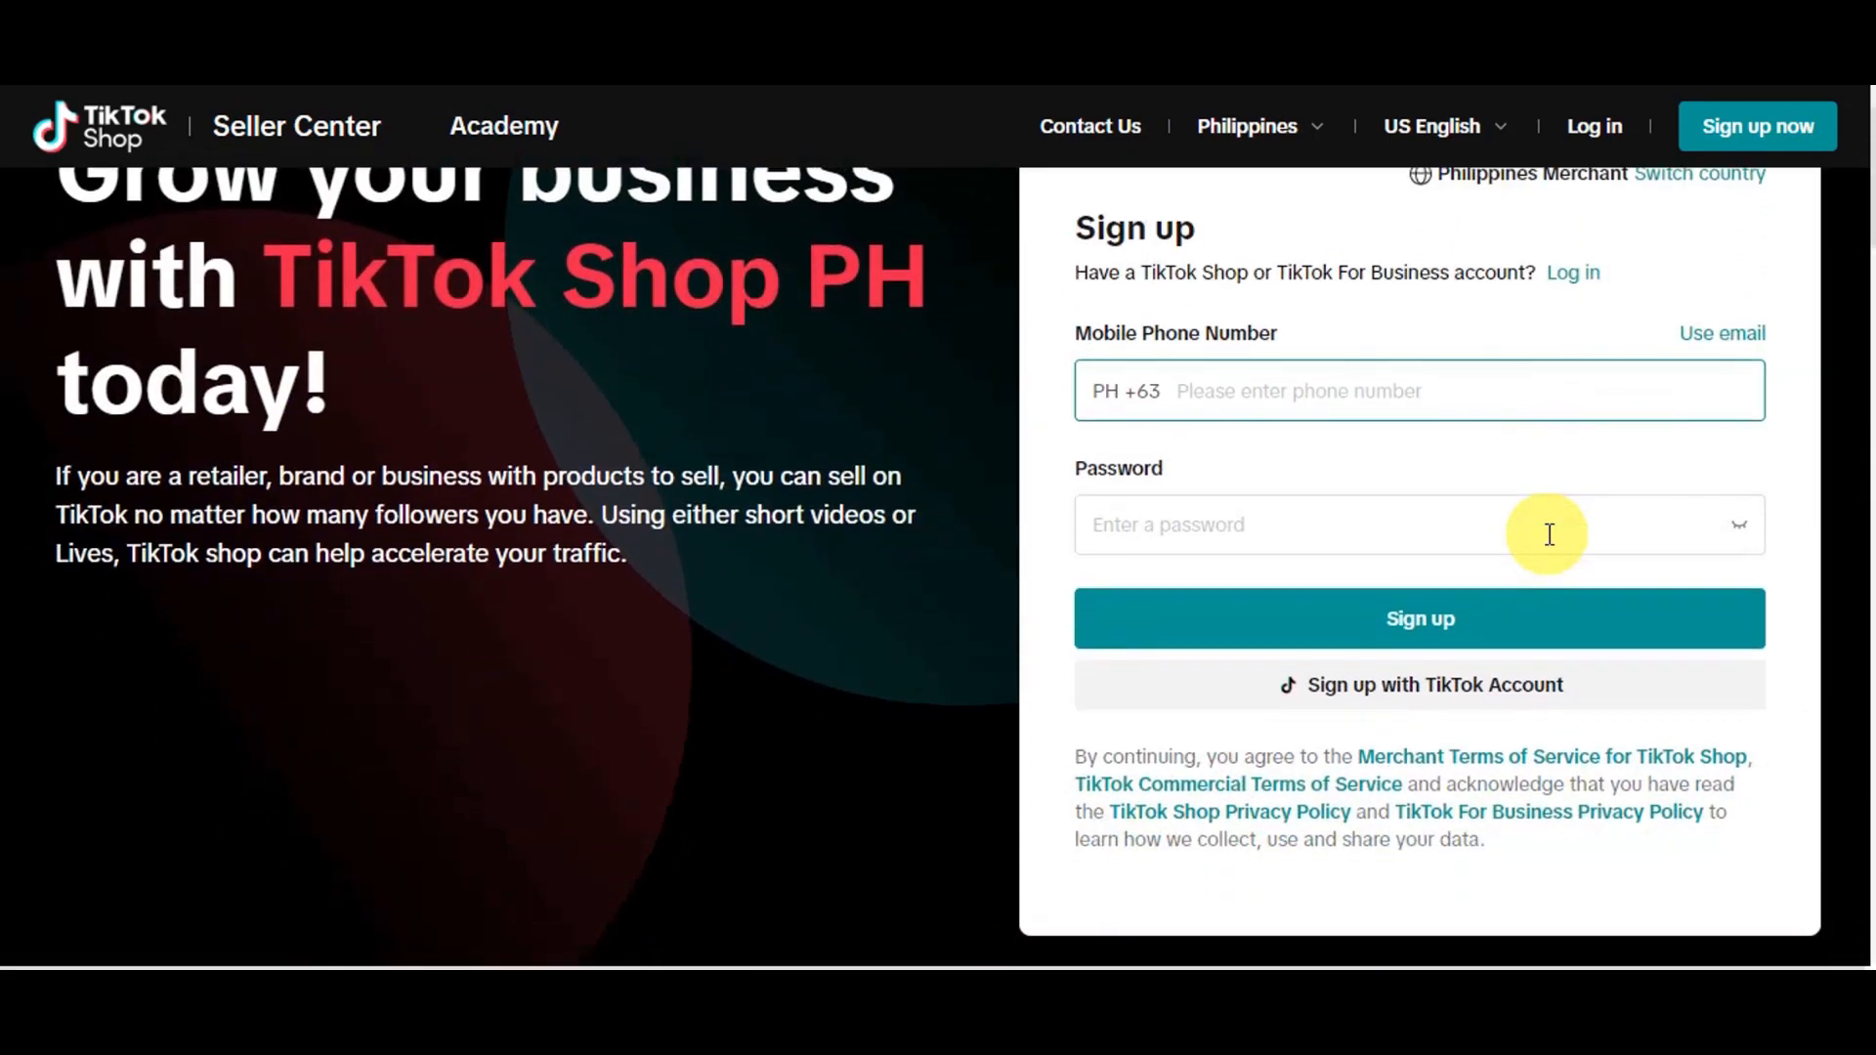
pyautogui.scroll(1, 1455, 459)
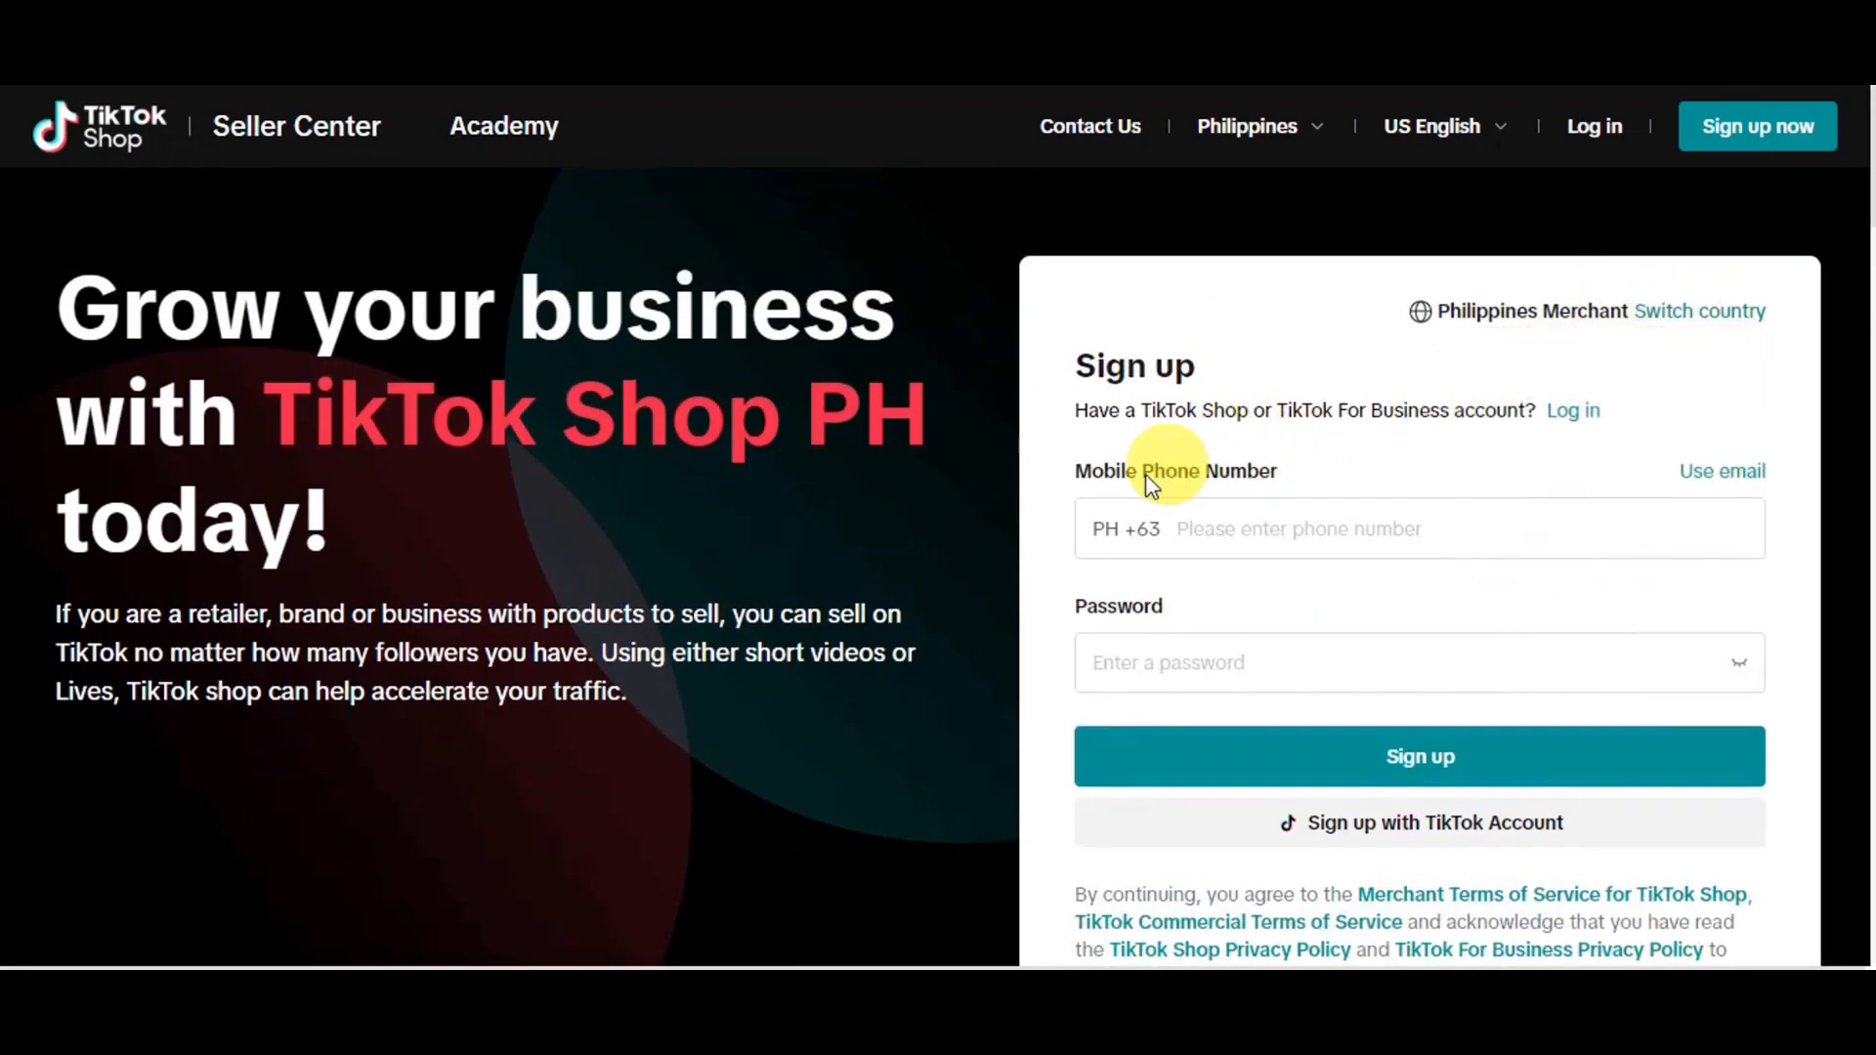
pyautogui.scroll(-2, 1214, 636)
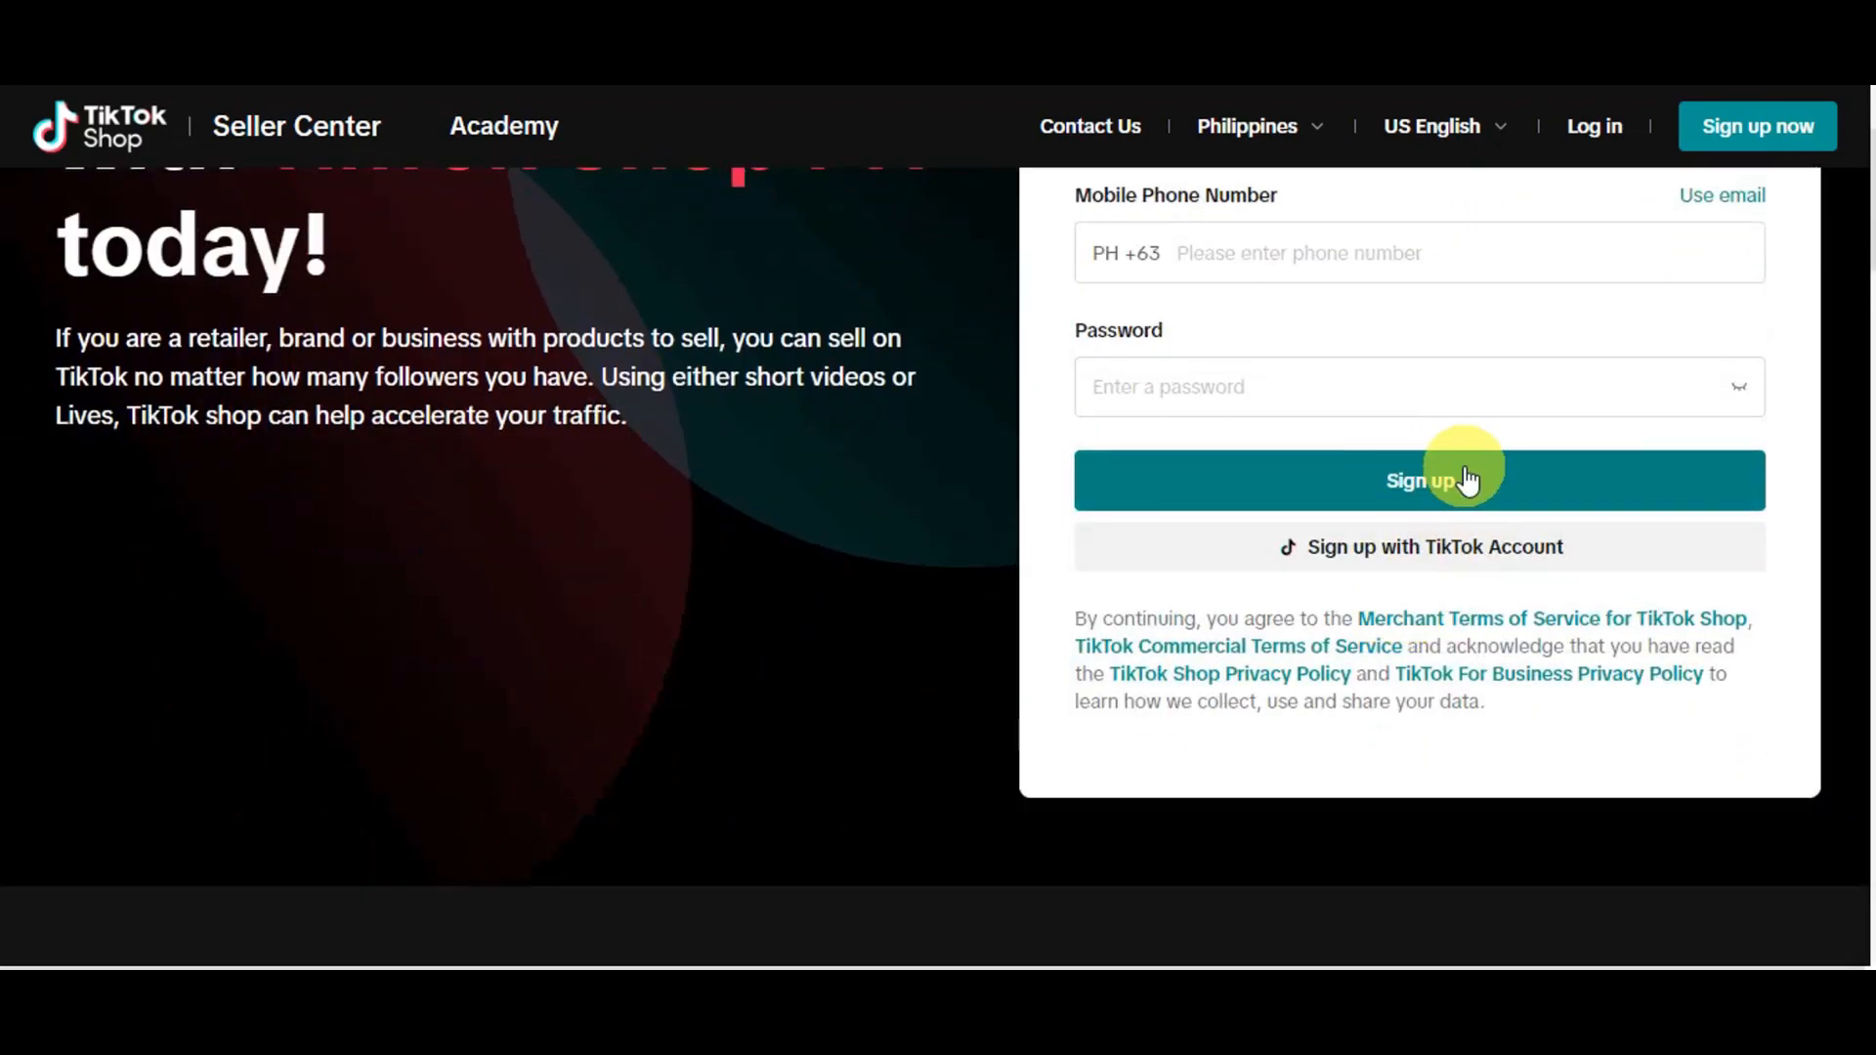
pyautogui.click(1398, 564)
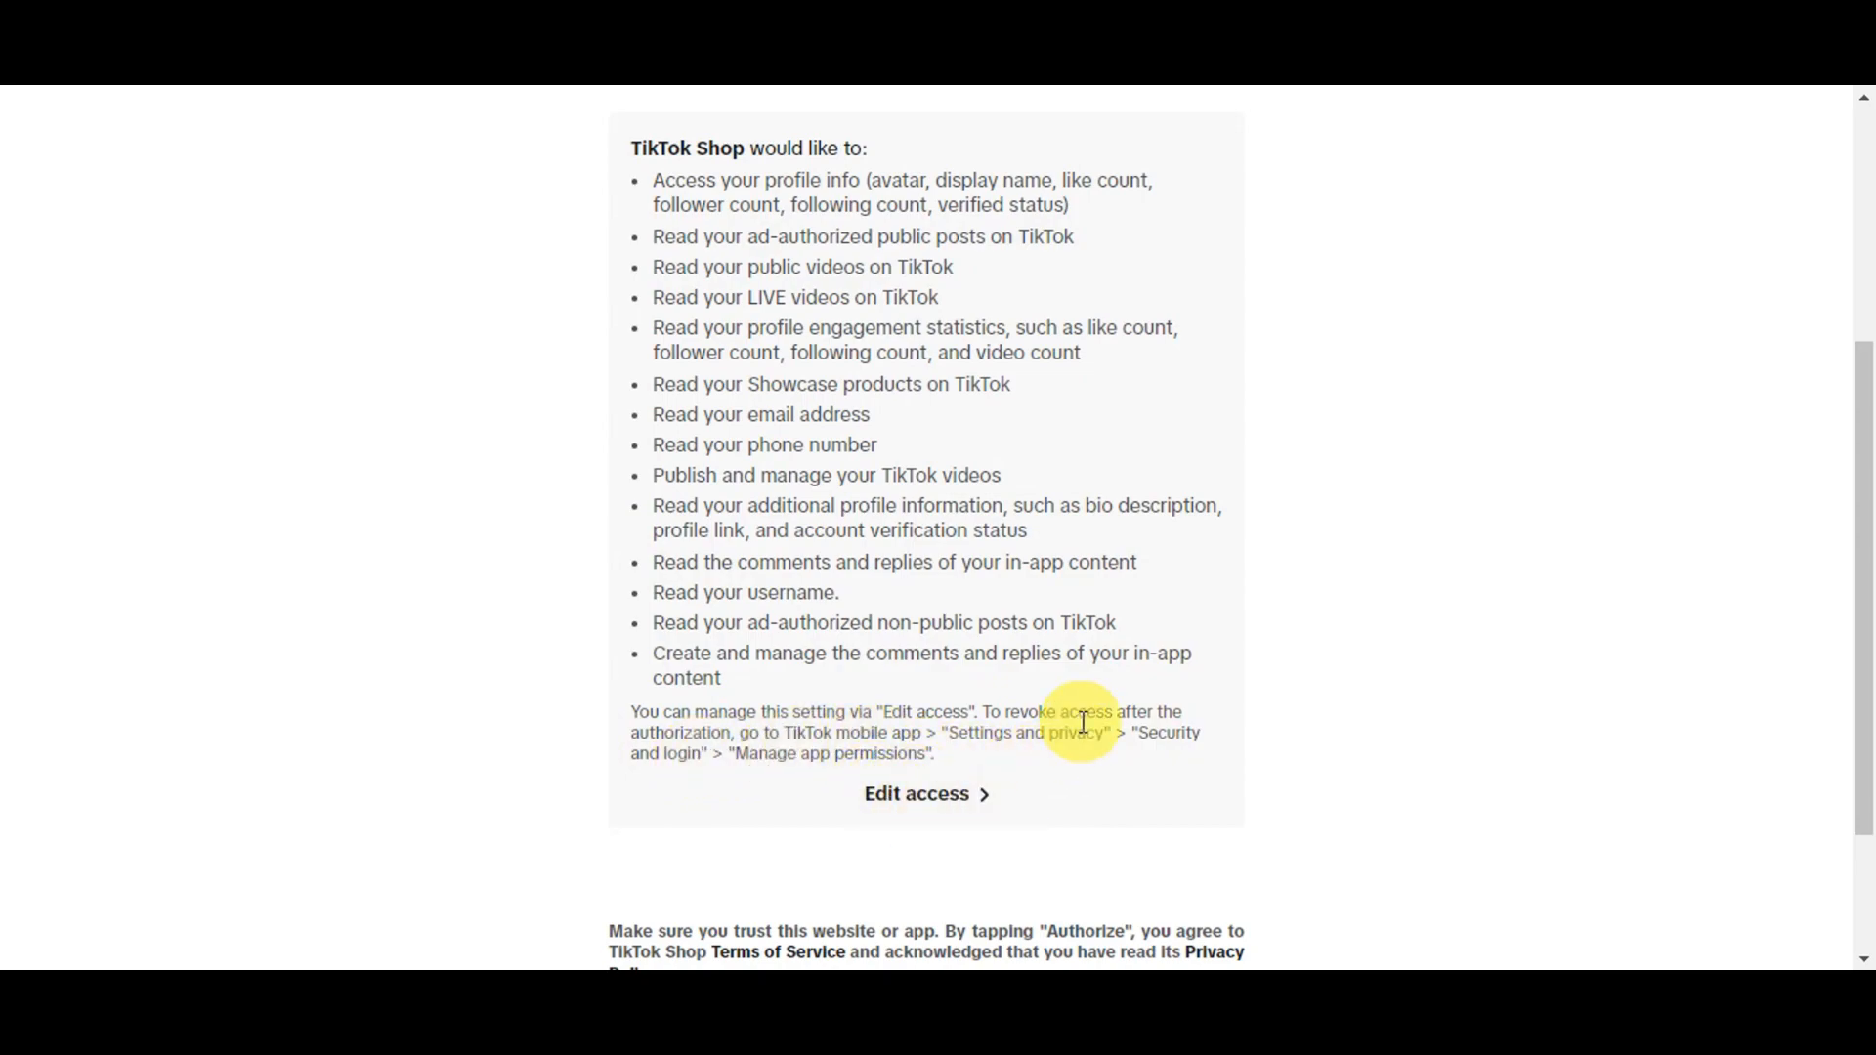
pyautogui.scroll(-2, 1081, 721)
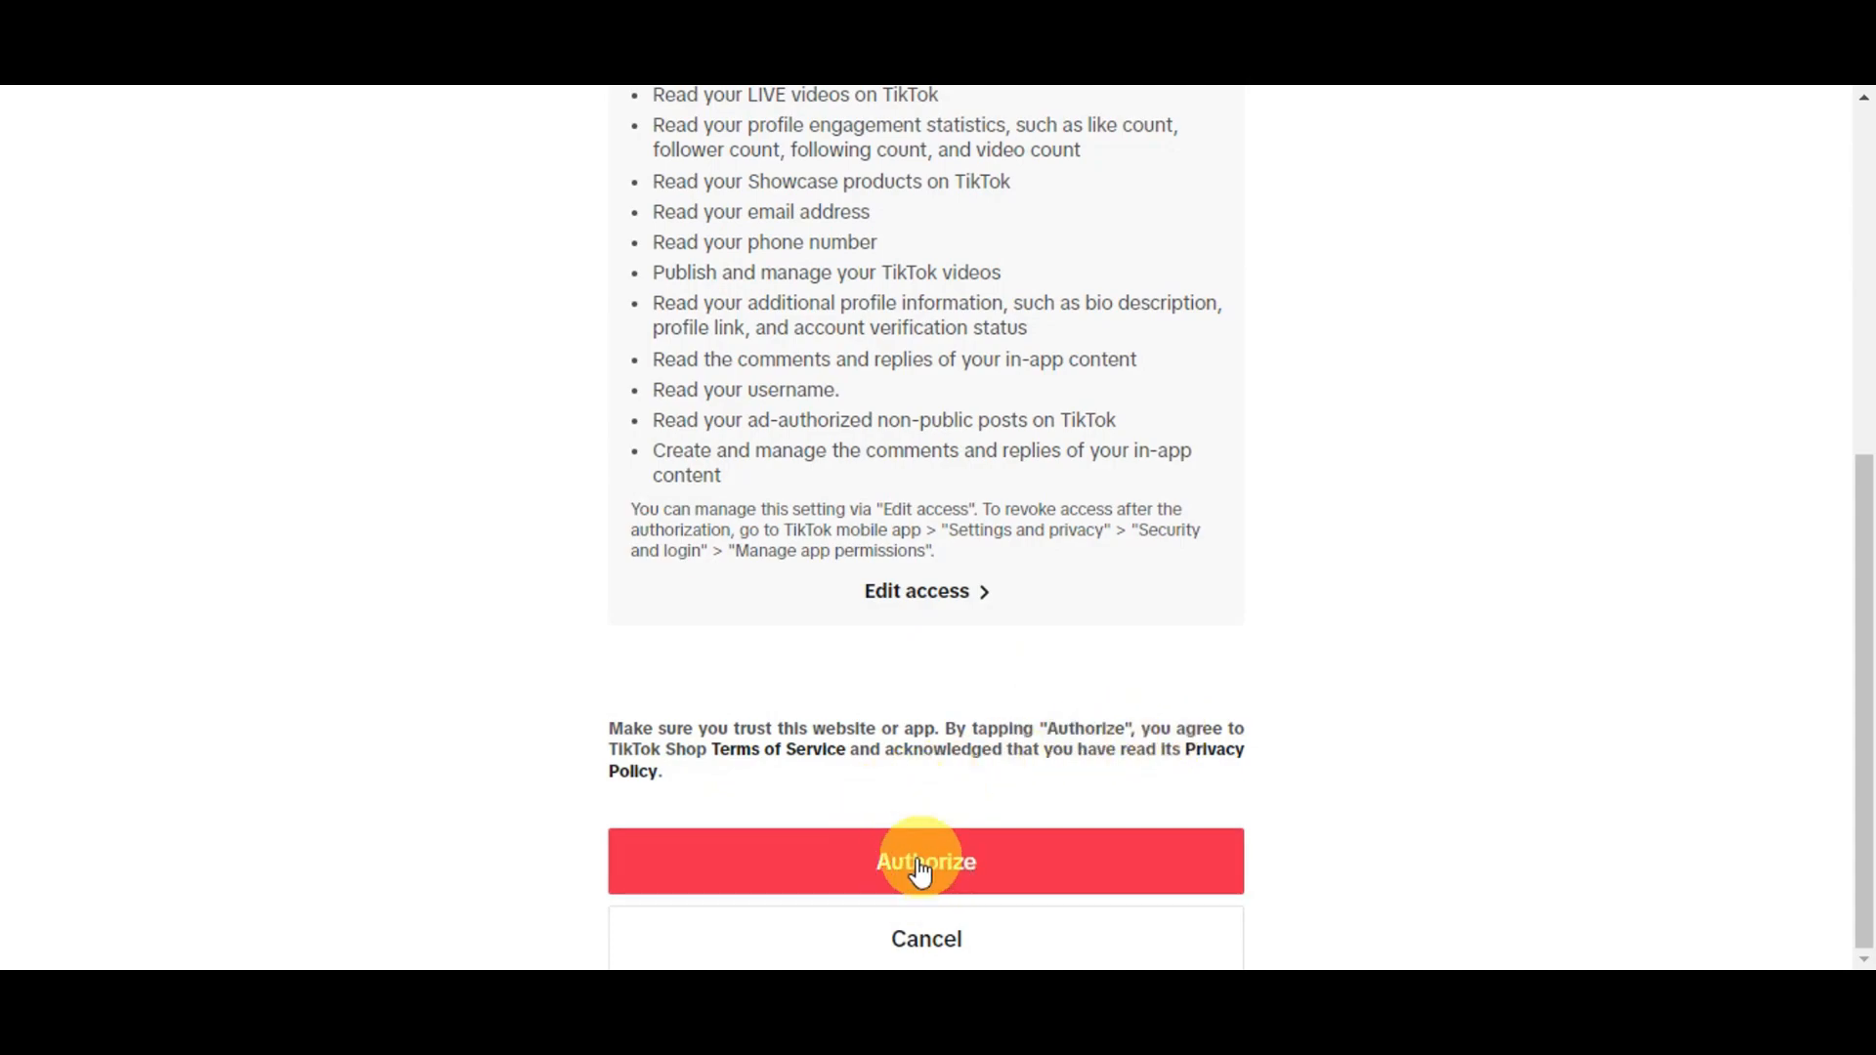
pyautogui.click(995, 874)
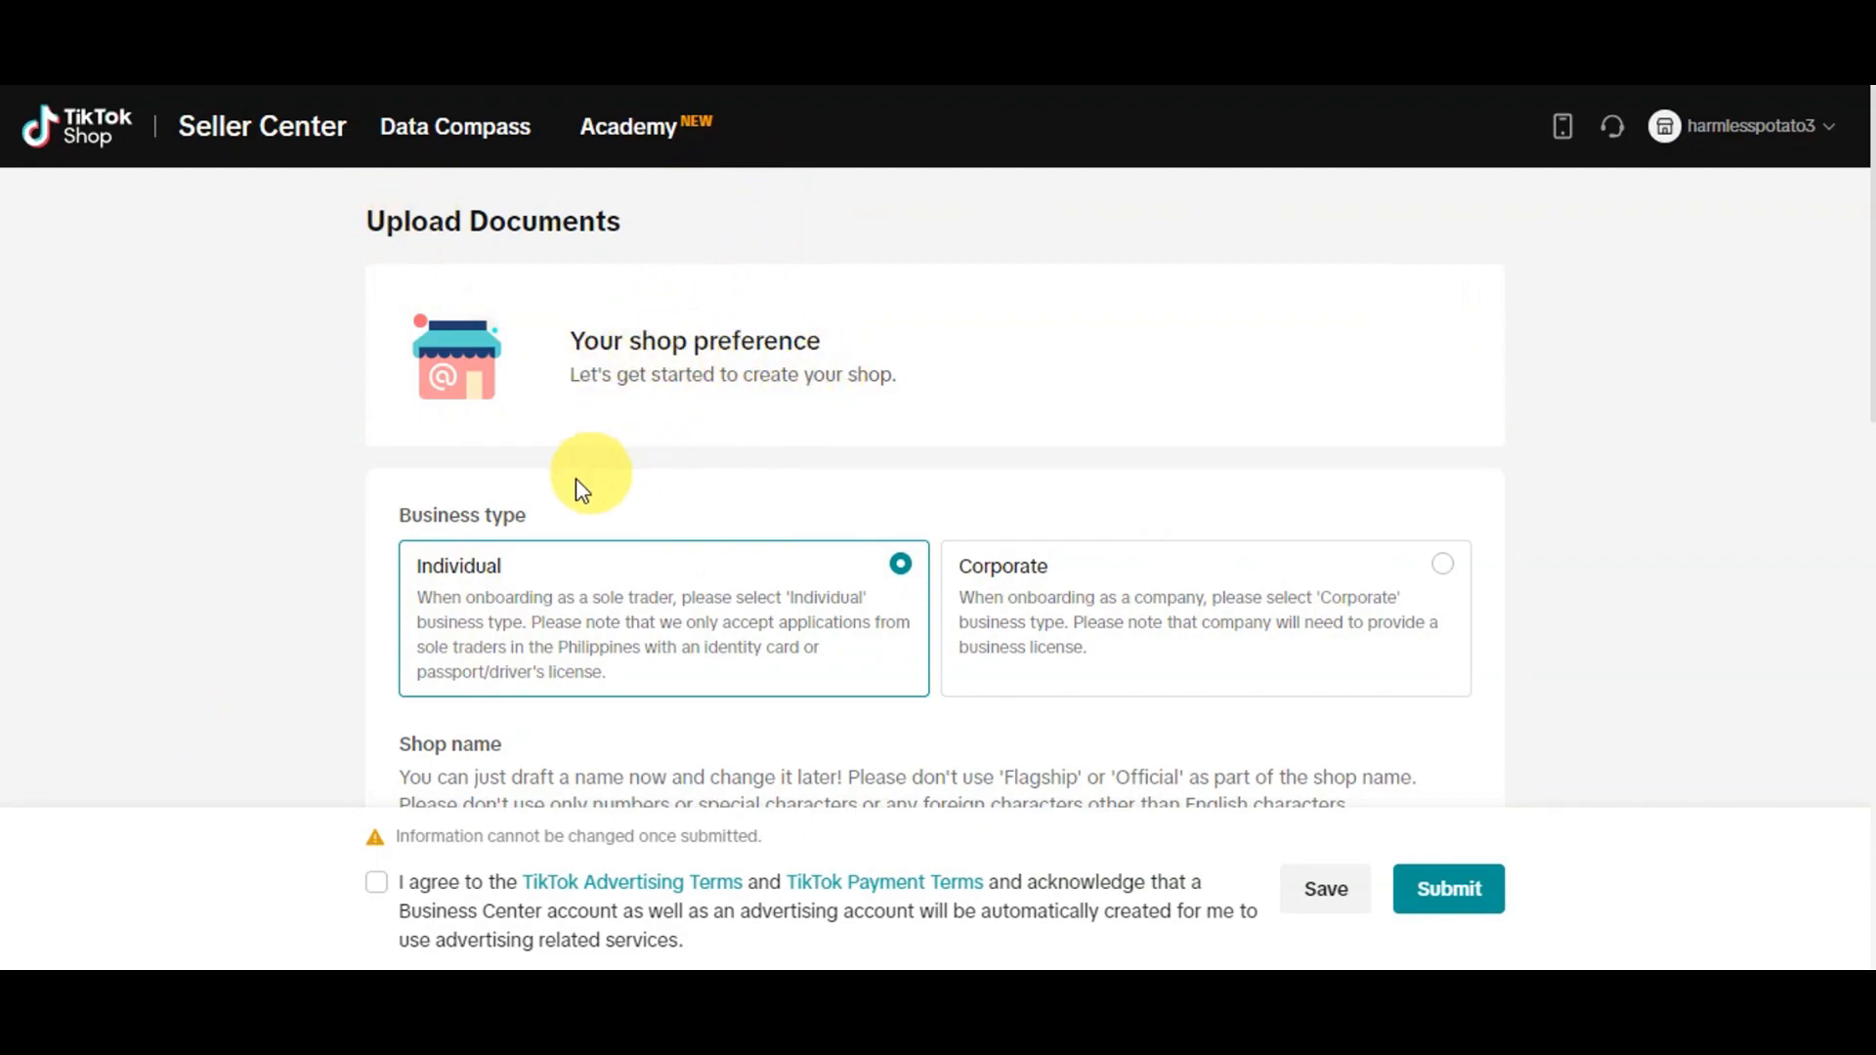
# Step: Enter "myshop" as the shop name, keeping the Individual business type
pyautogui.scroll(-3, 1067, 431)
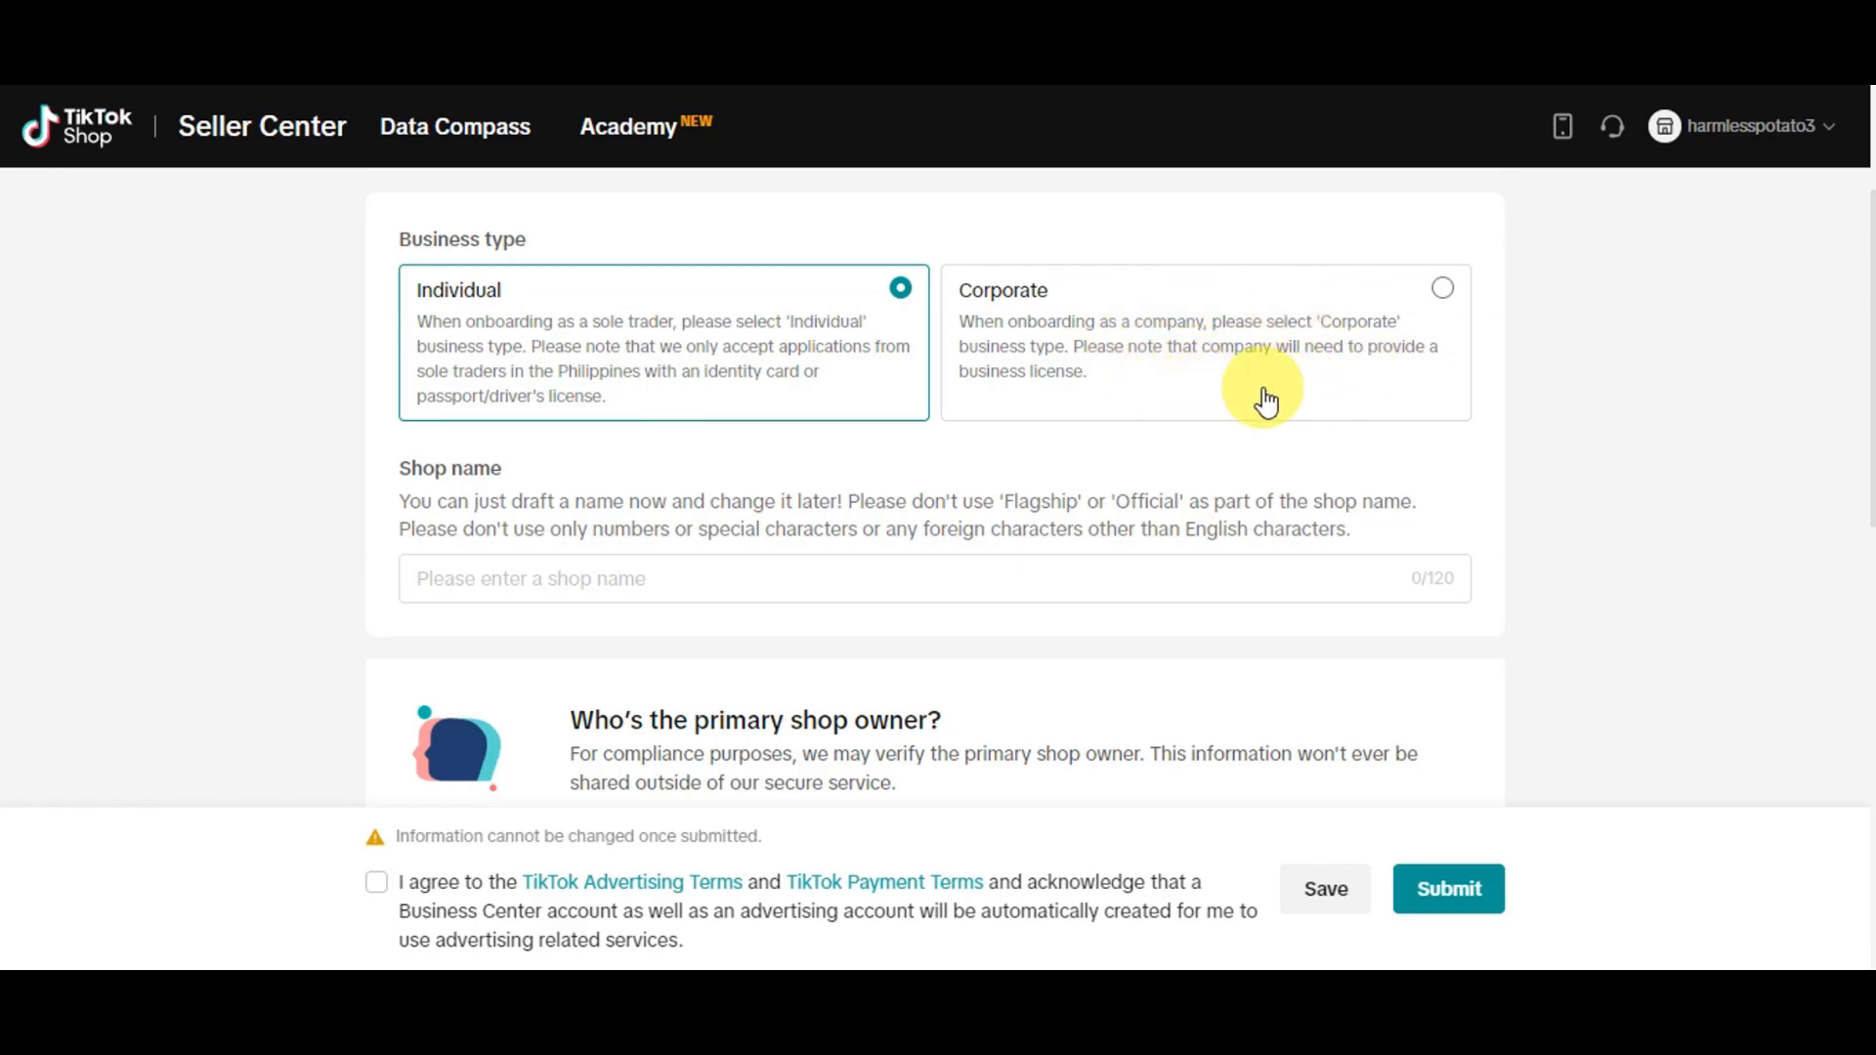
pyautogui.scroll(-2, 1074, 411)
pyautogui.click(544, 439)
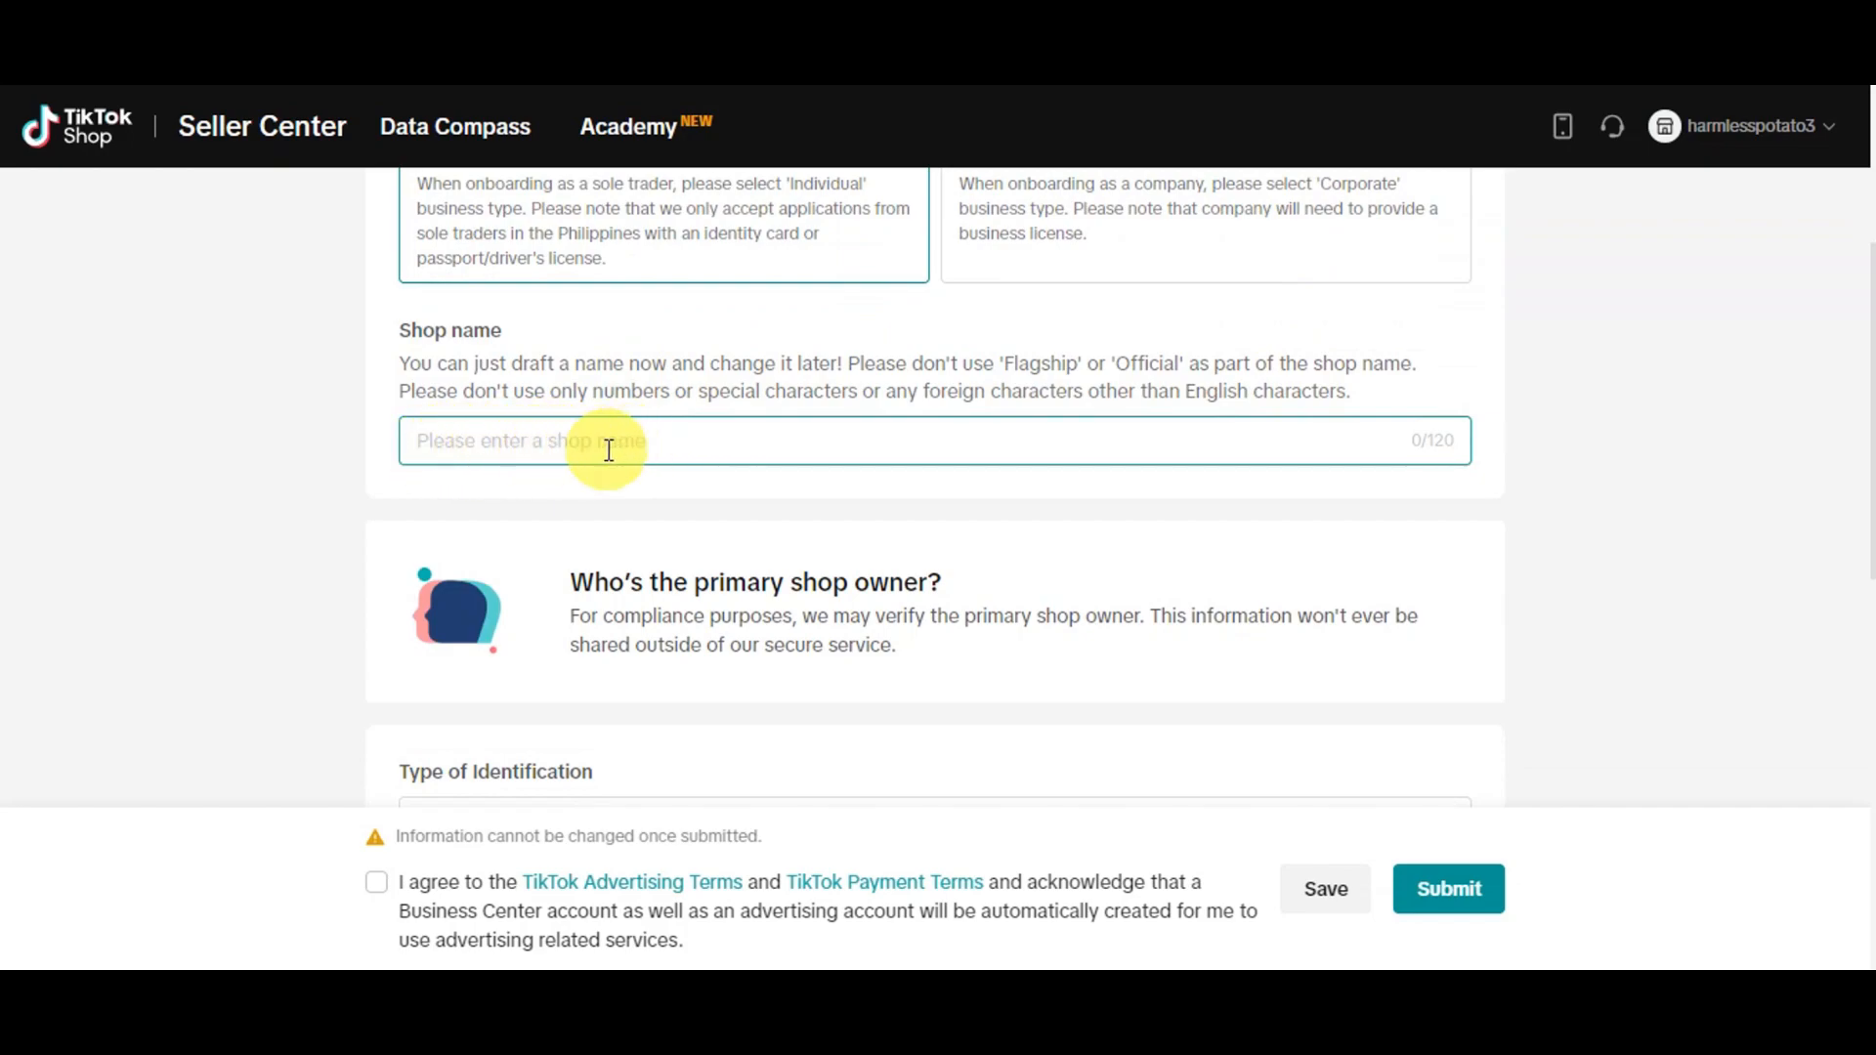
pyautogui.click(908, 389)
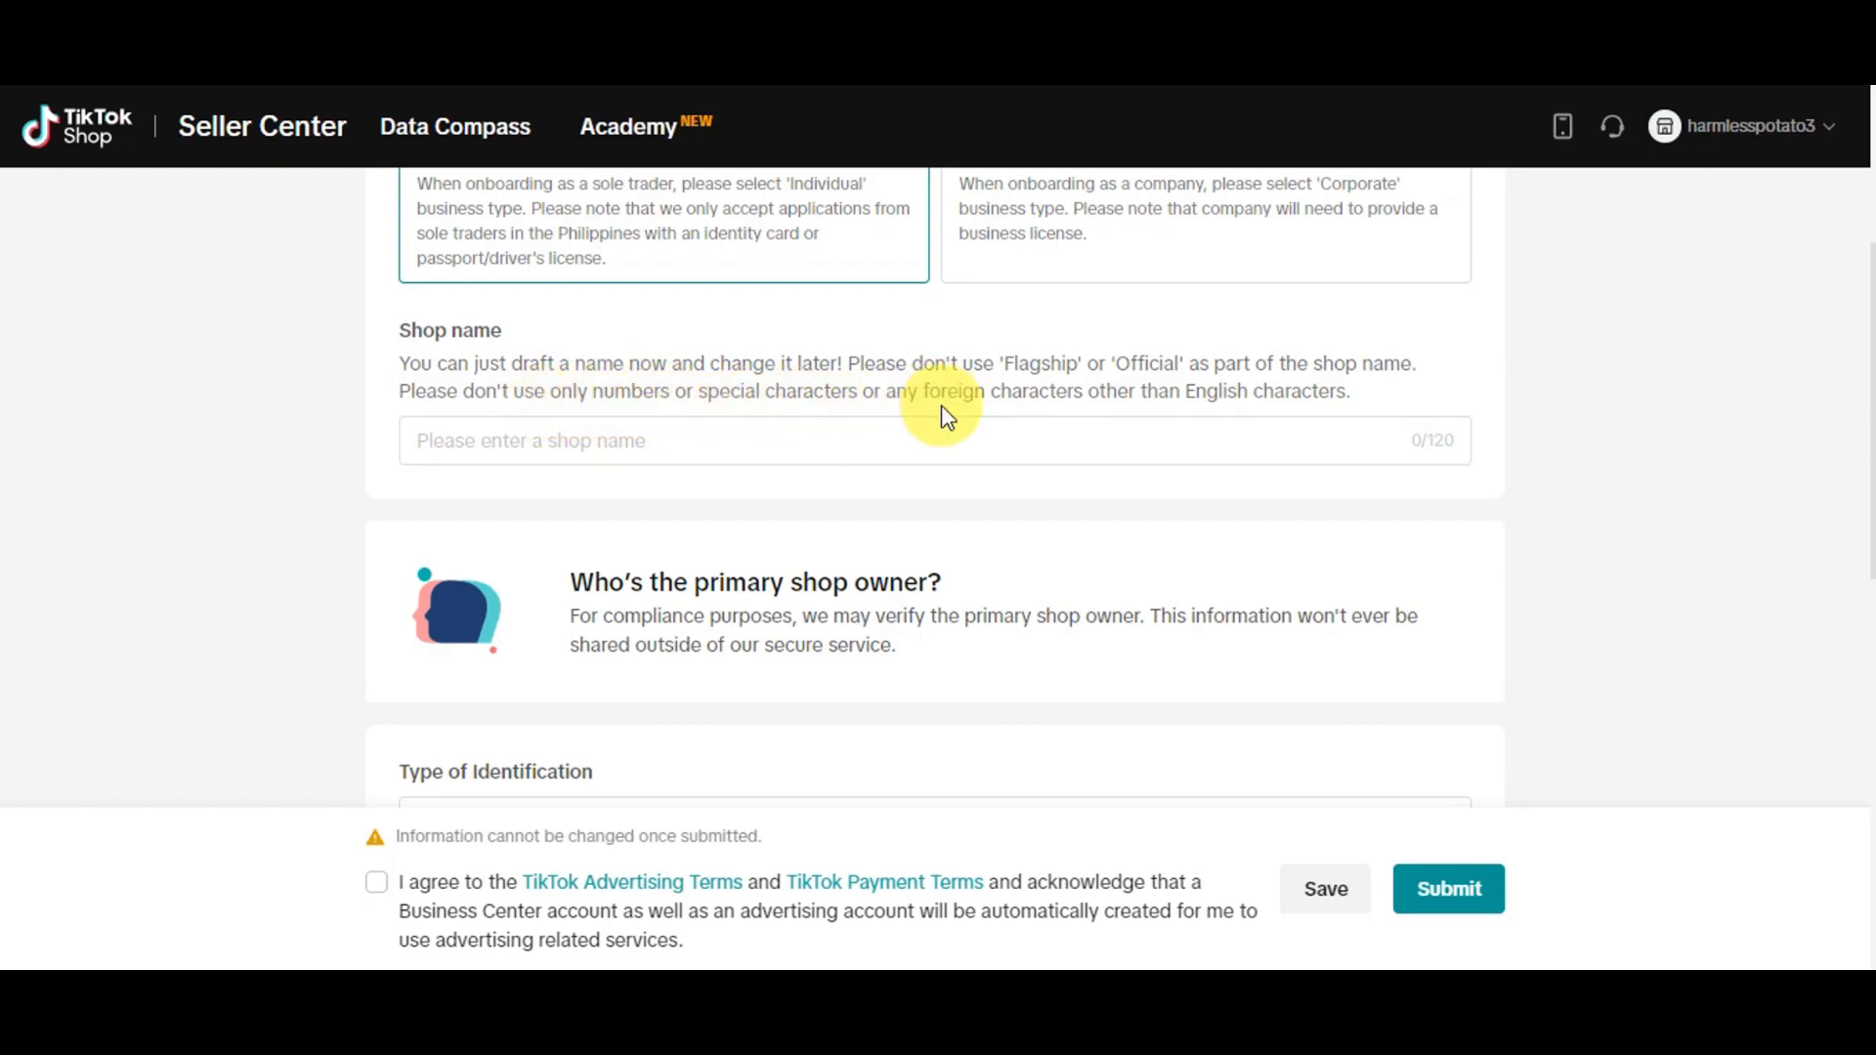
pyautogui.click(558, 443)
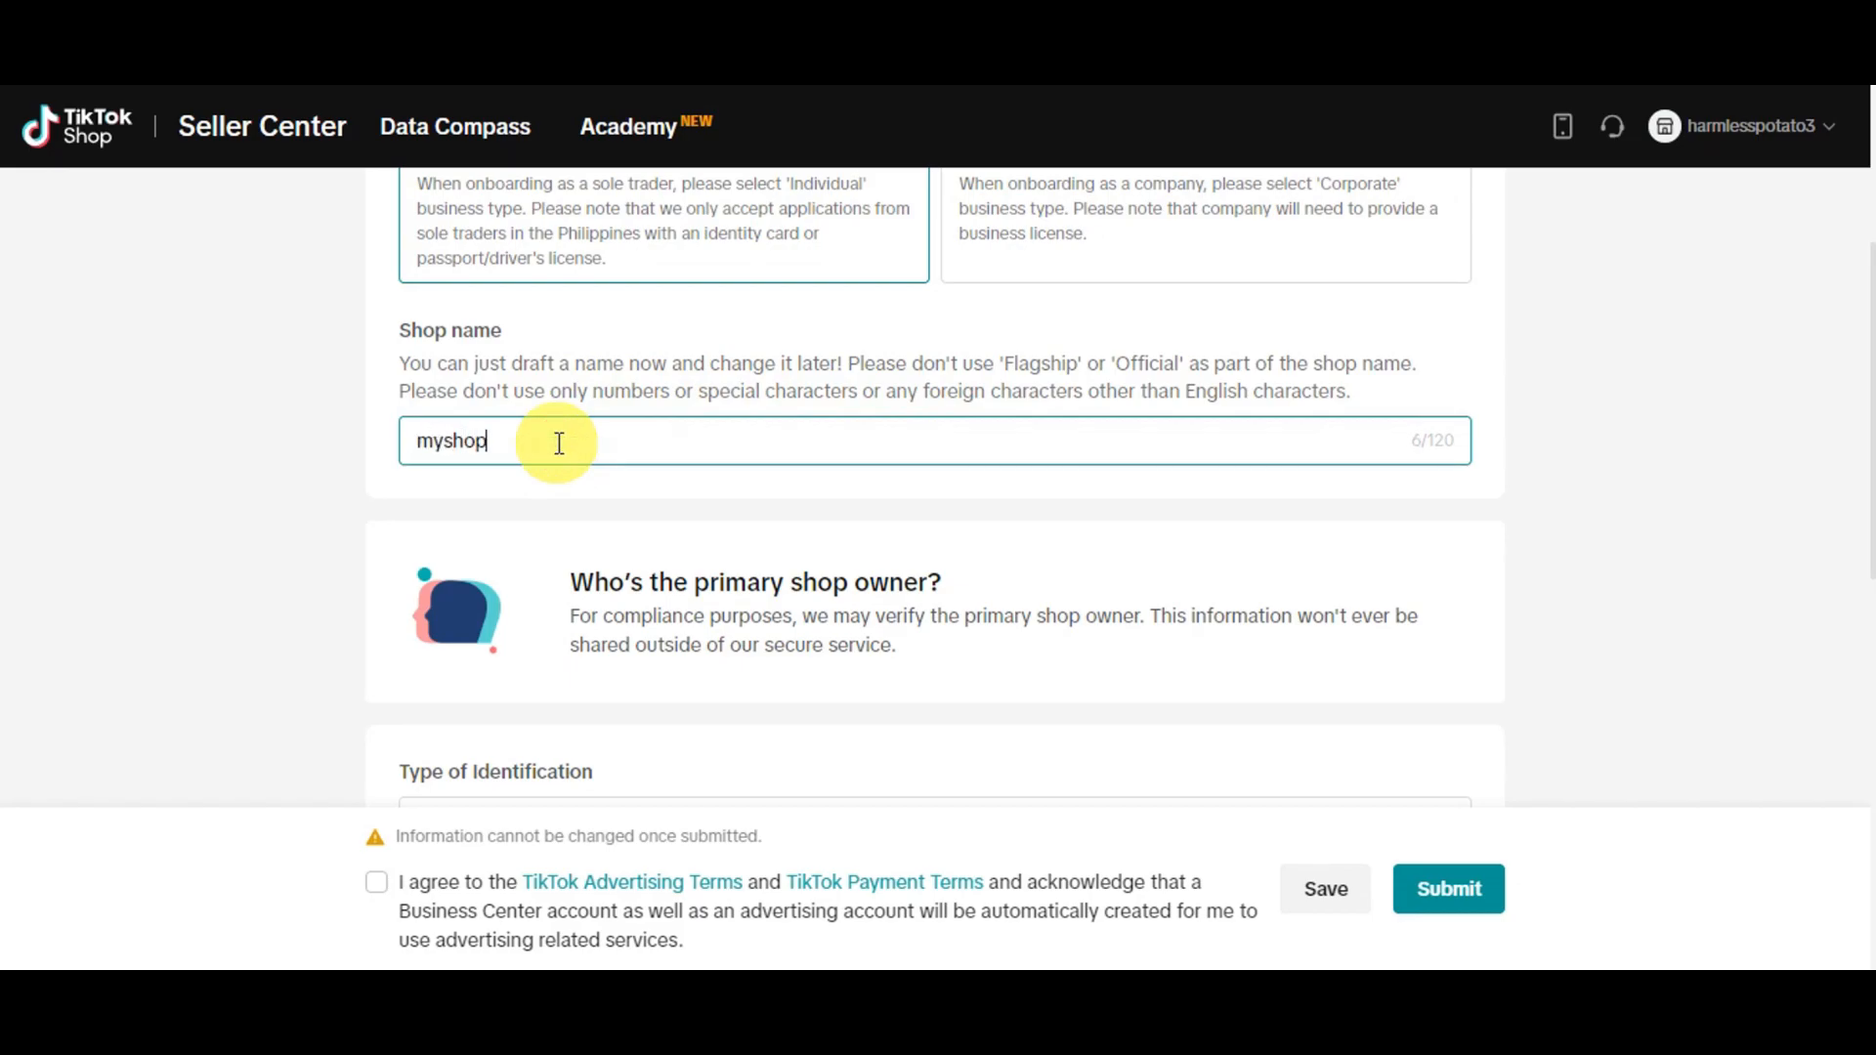
# Step: Go past the identification section to the additional contact information and activate the email address field, followed by the verification code field
pyautogui.scroll(-3, 559, 445)
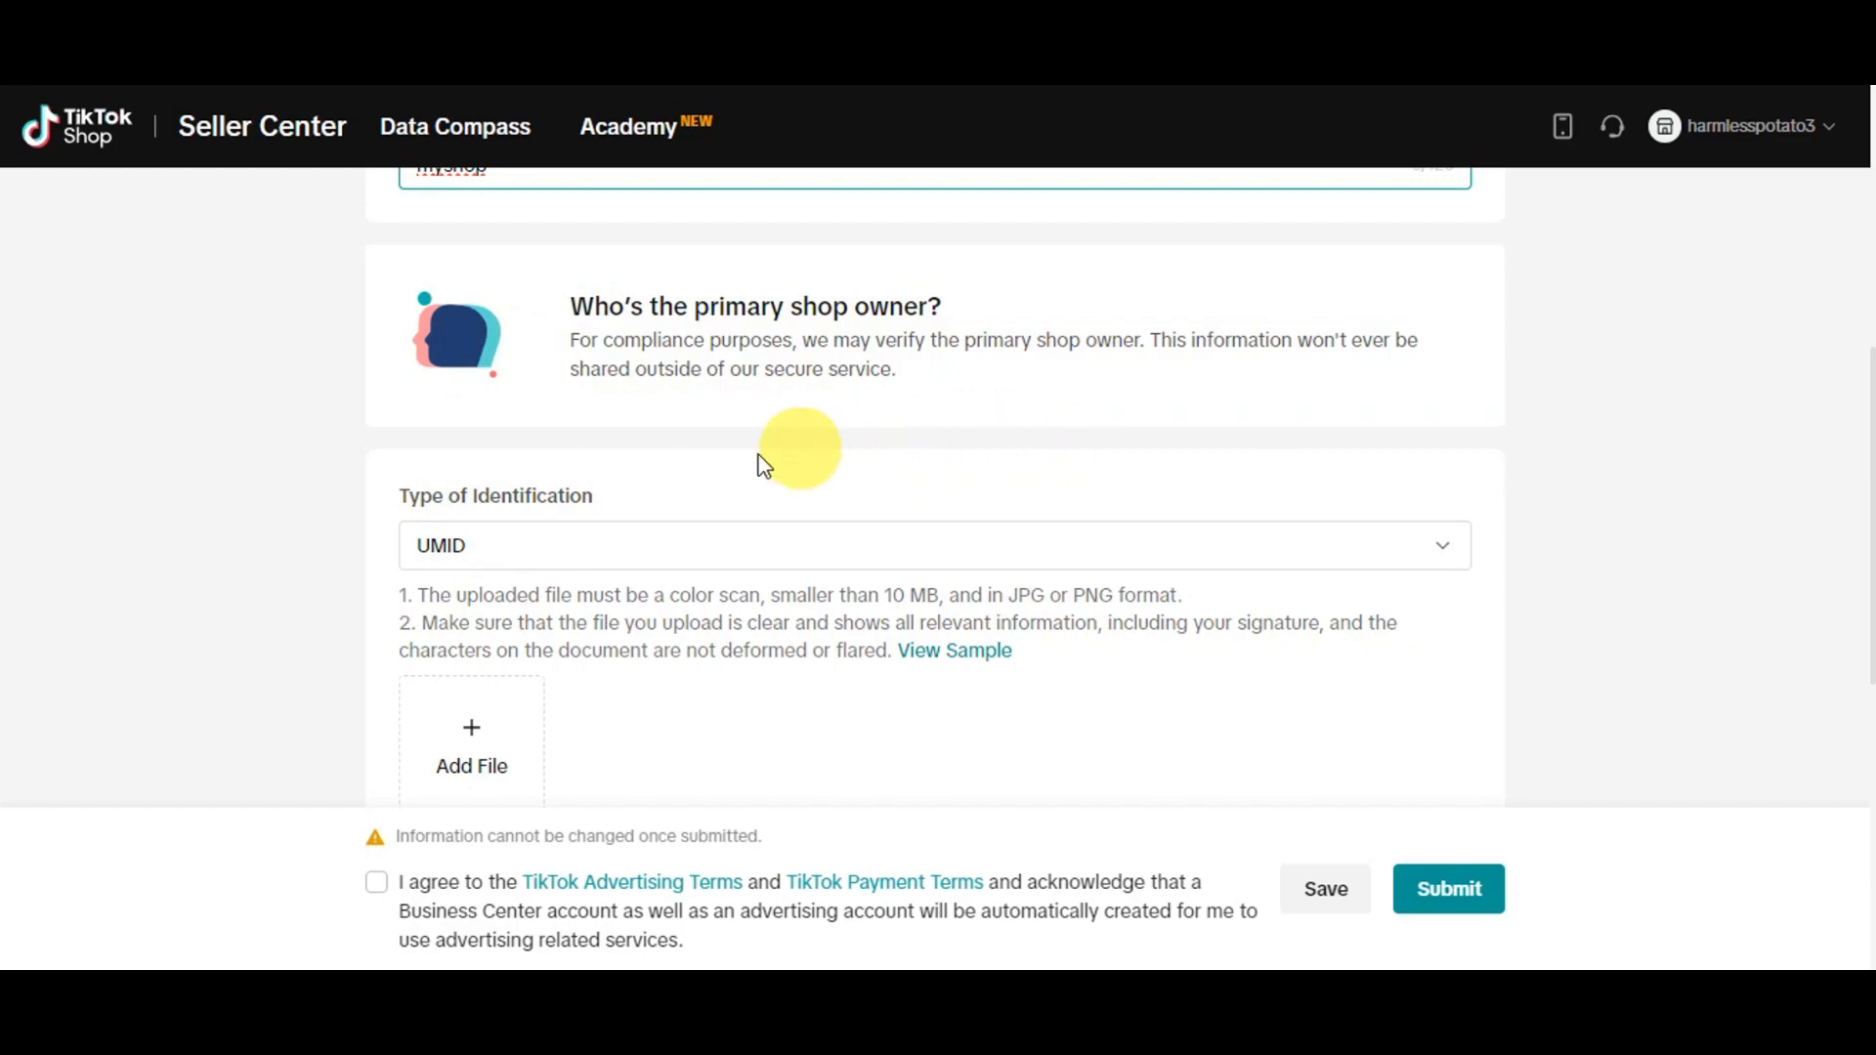
pyautogui.scroll(-3, 1075, 434)
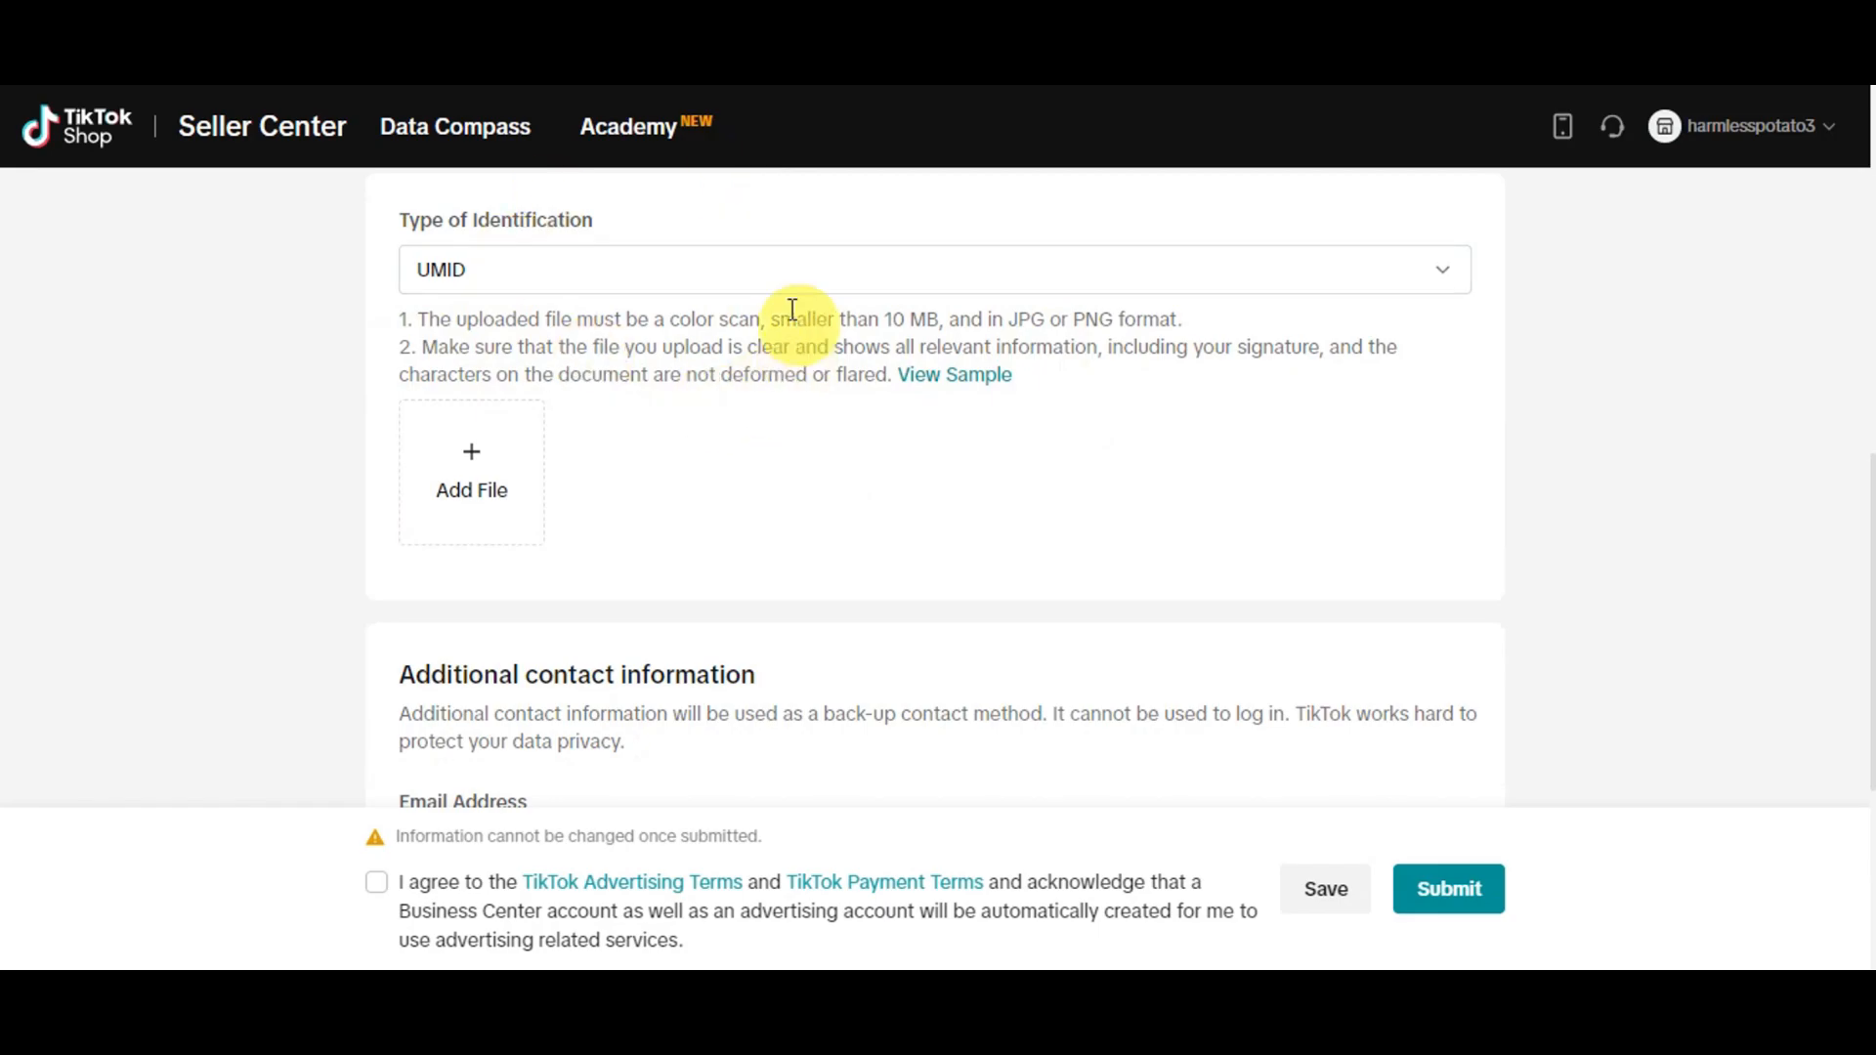
pyautogui.scroll(-4, 777, 408)
pyautogui.scroll(-1, 776, 408)
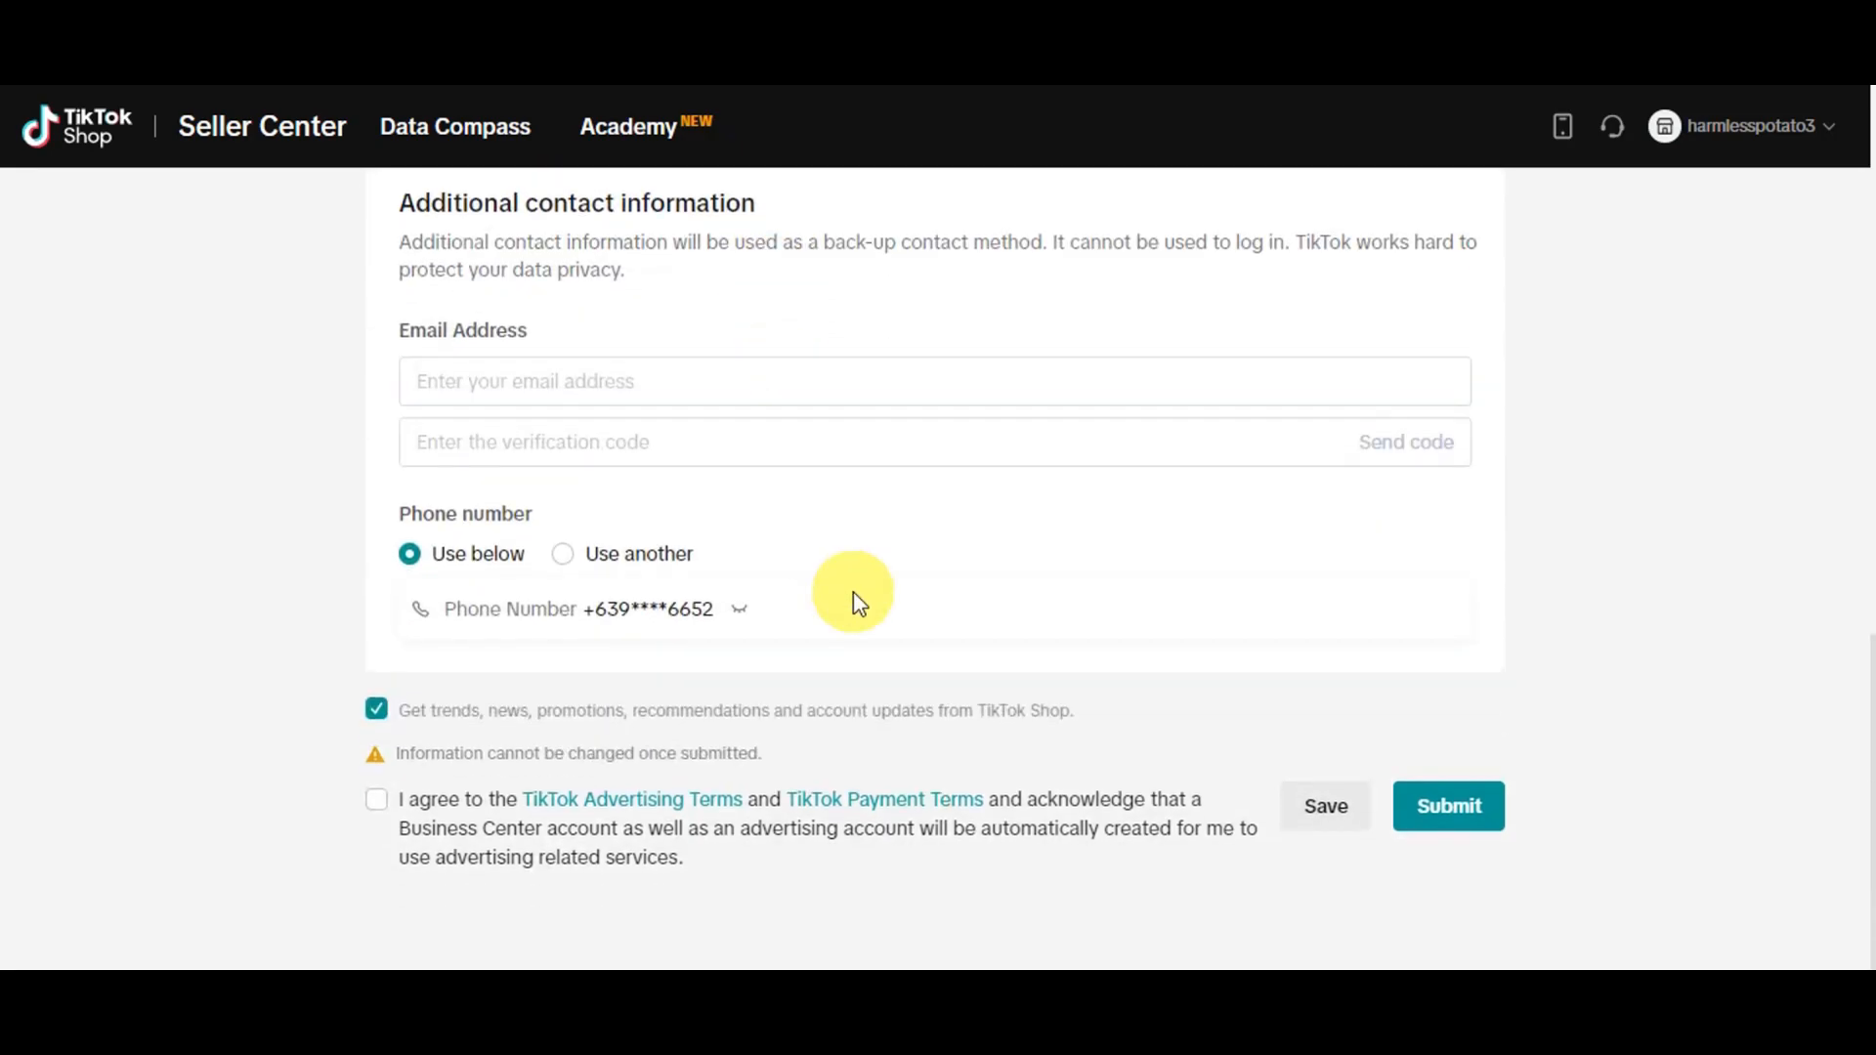
pyautogui.click(498, 376)
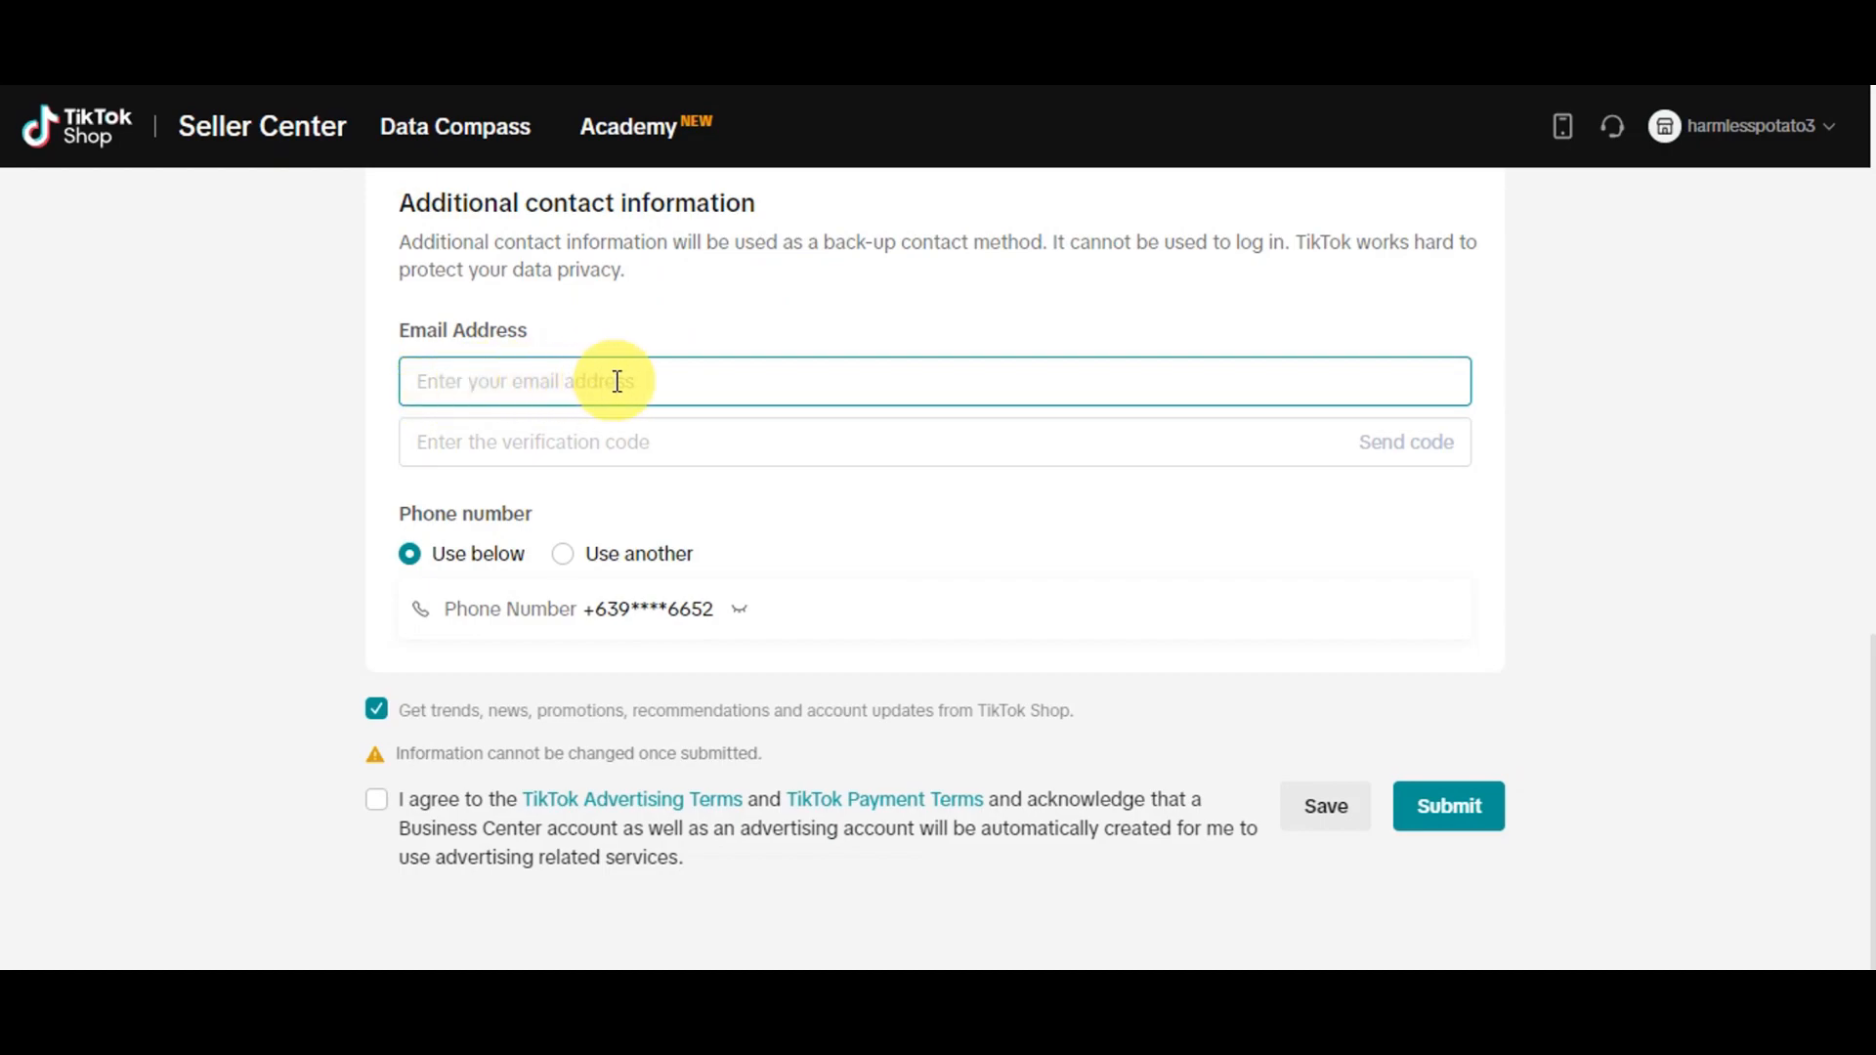
pyautogui.click(435, 442)
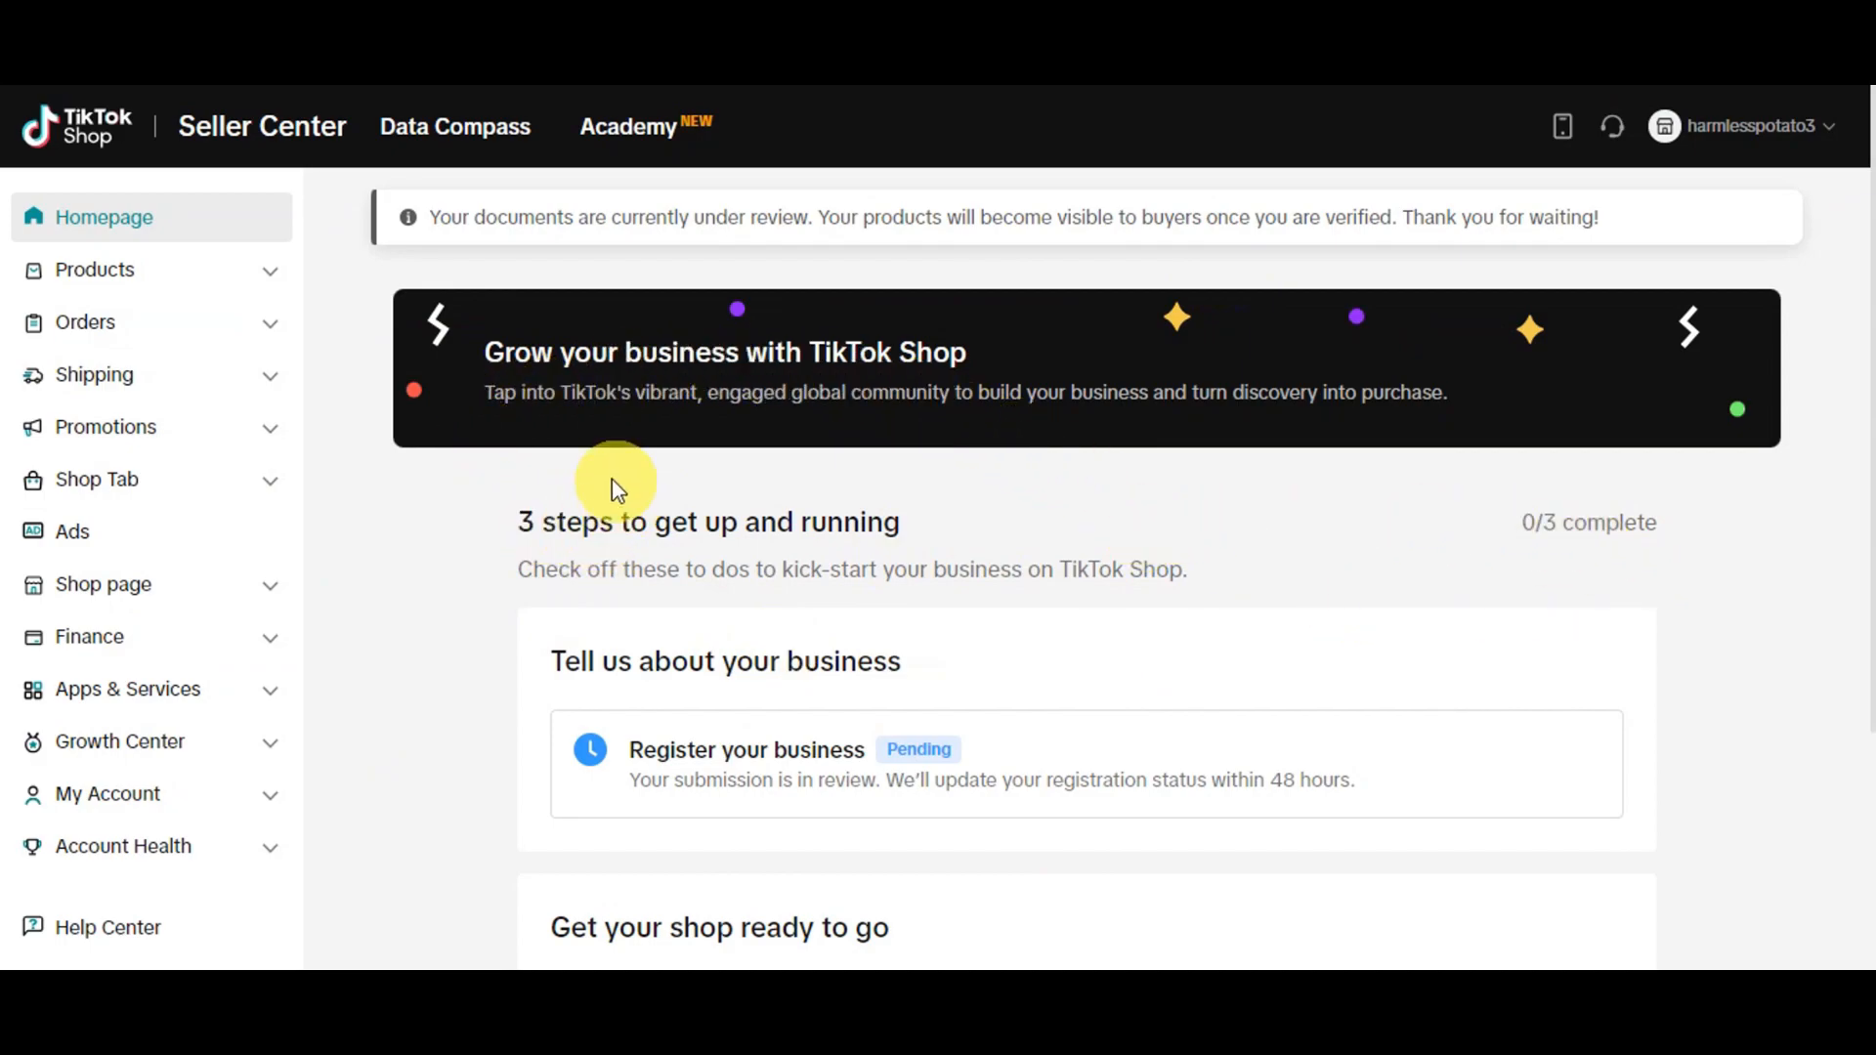
# Step: Look over the shop setup to-do list and start adding the first product with the manual upload option
pyautogui.scroll(-3, 618, 488)
pyautogui.scroll(2, 1059, 465)
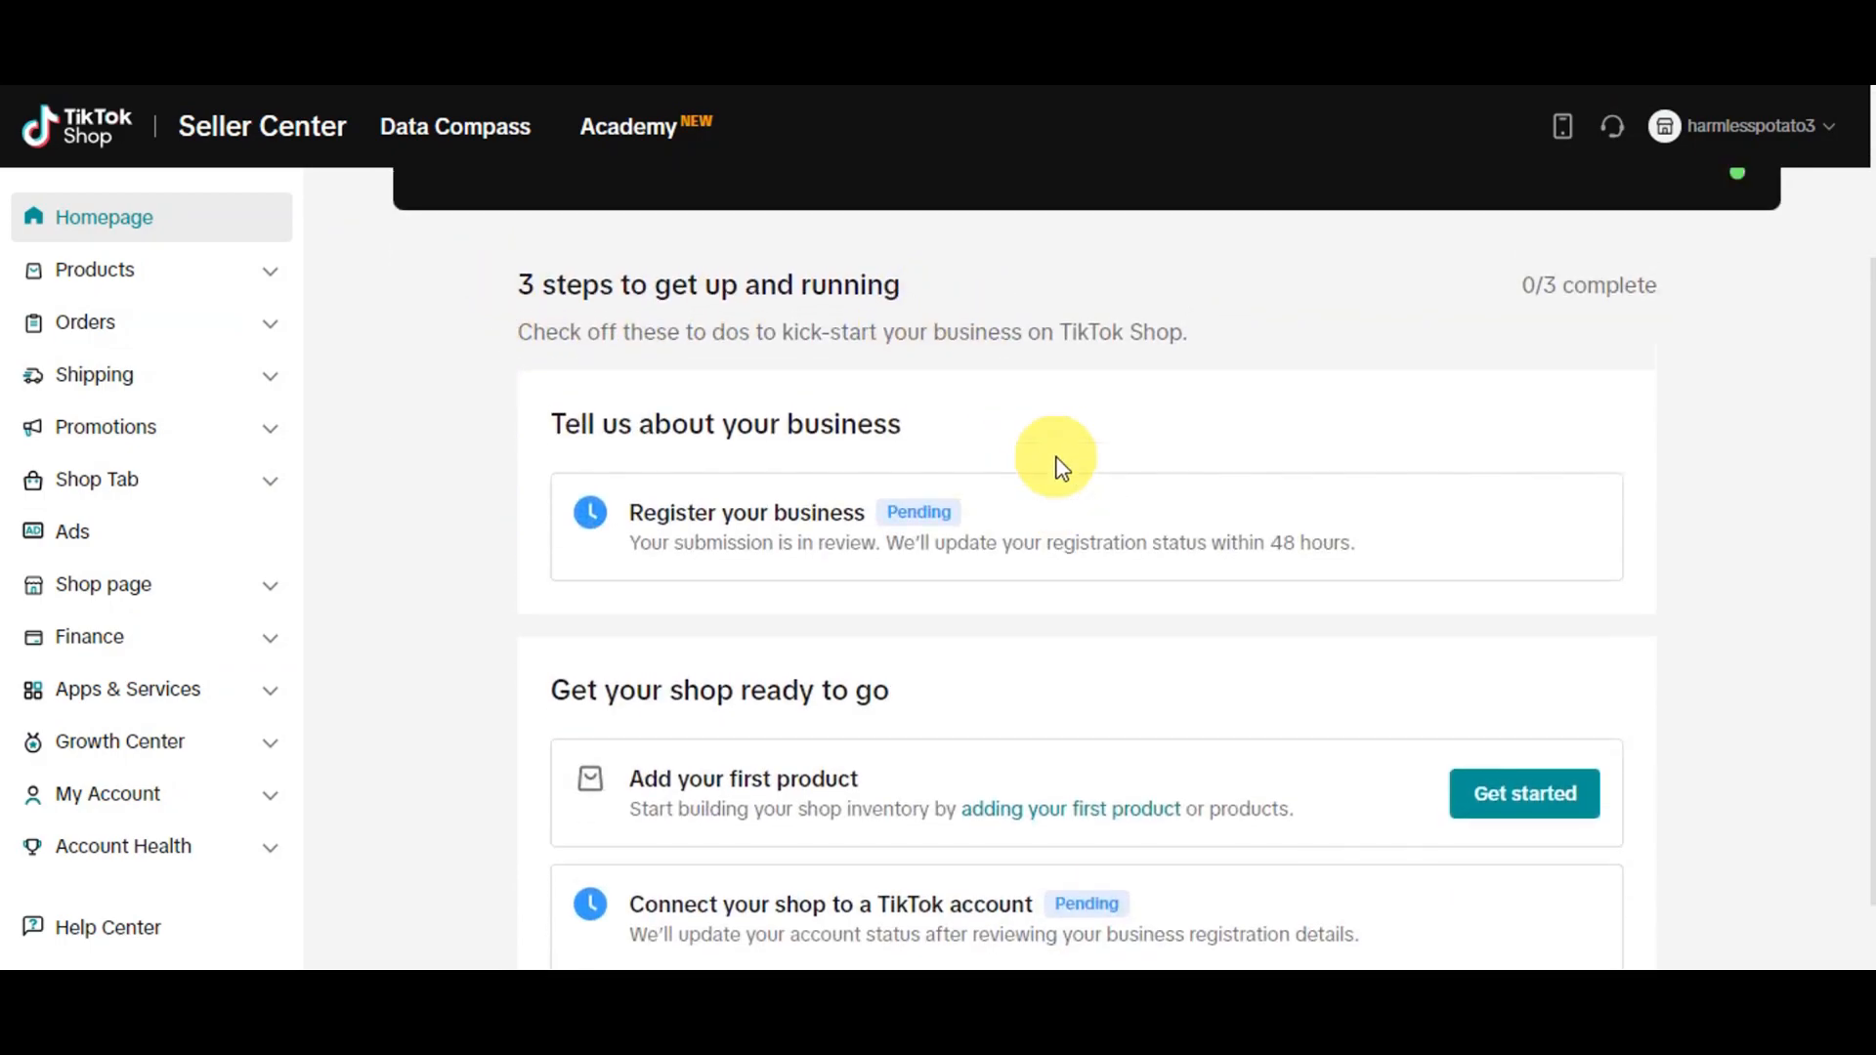
pyautogui.scroll(-2, 1059, 465)
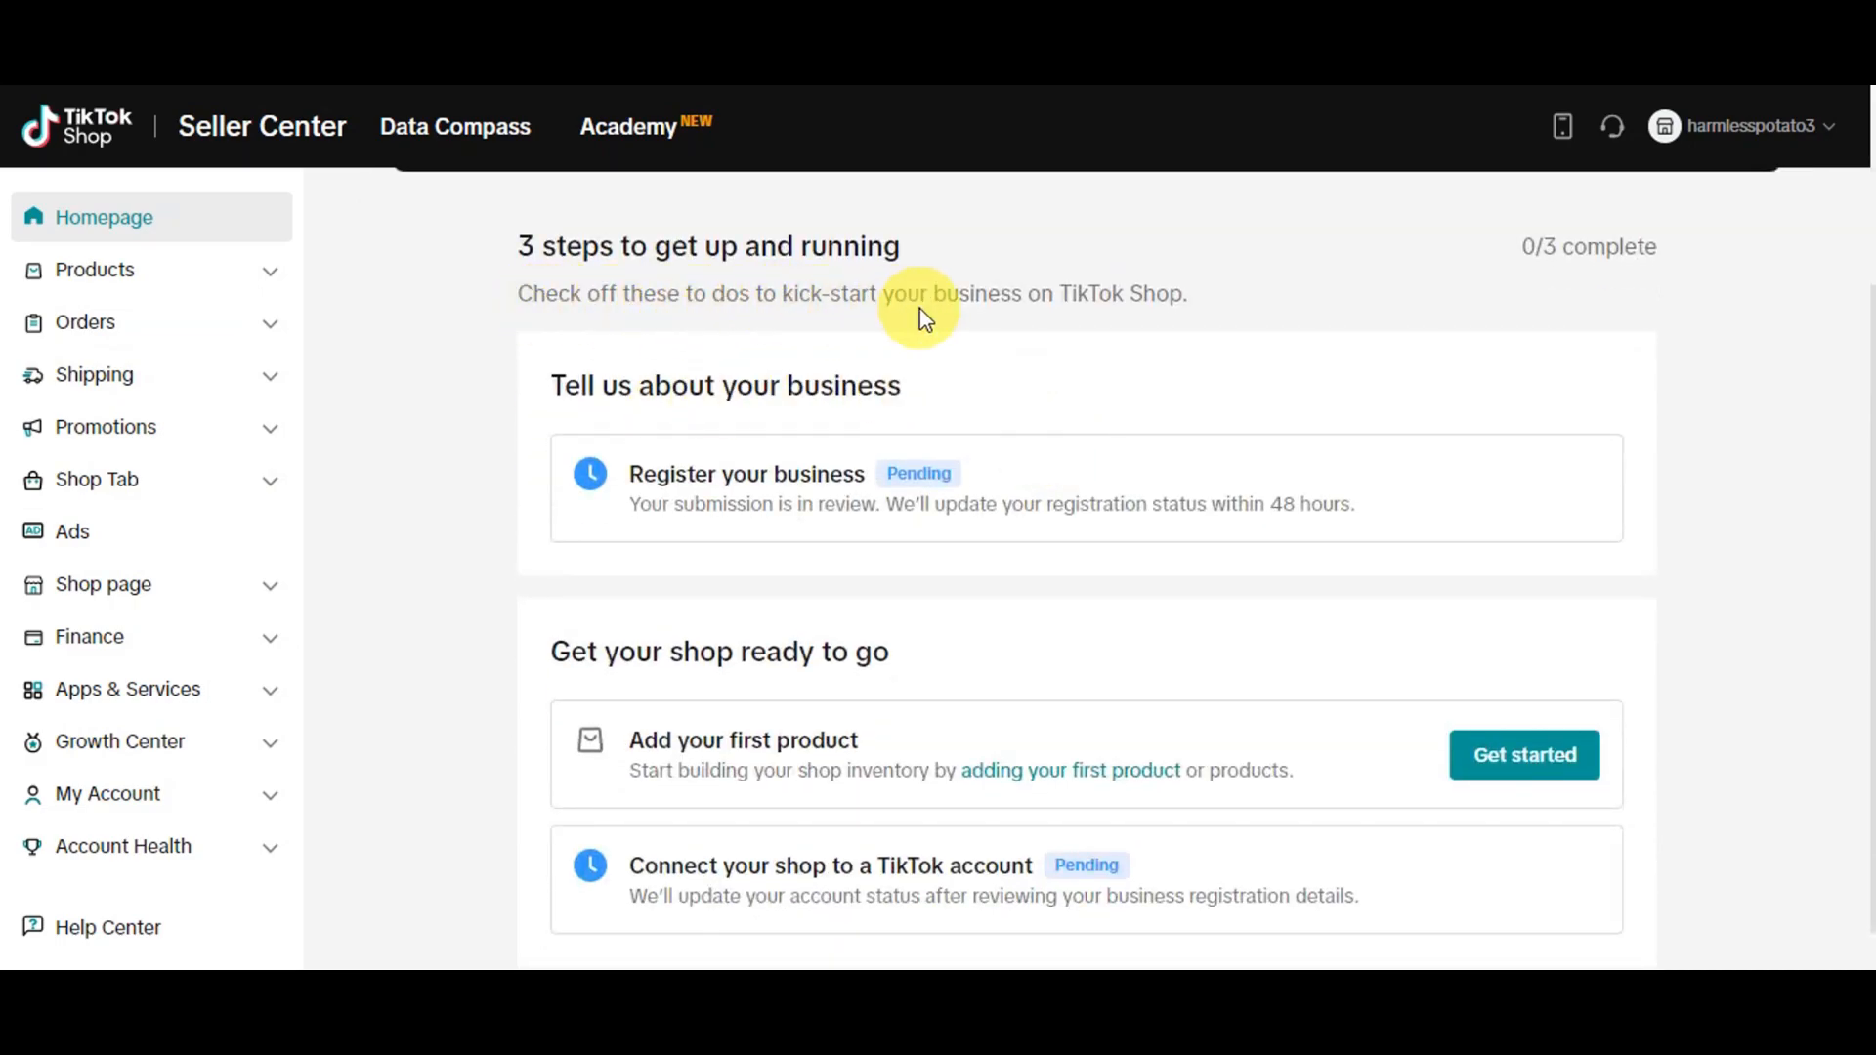
pyautogui.scroll(-1, 1202, 337)
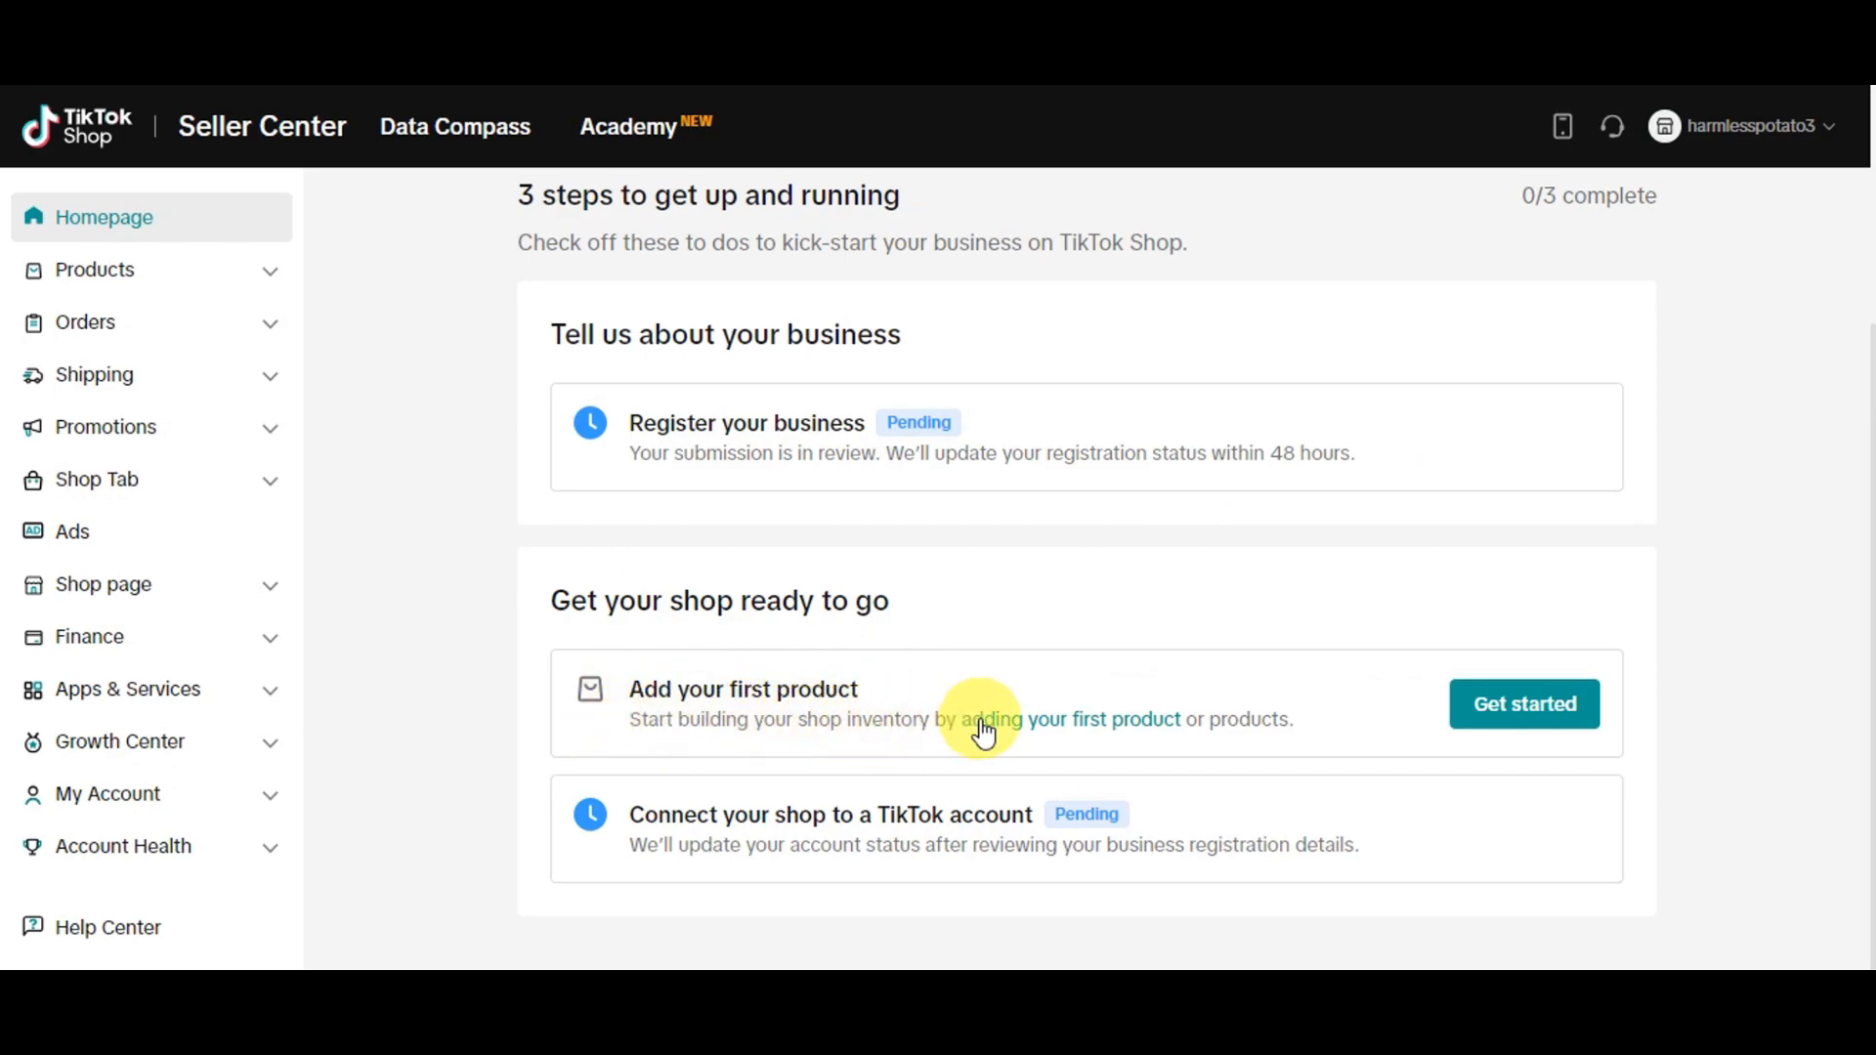
pyautogui.click(1493, 709)
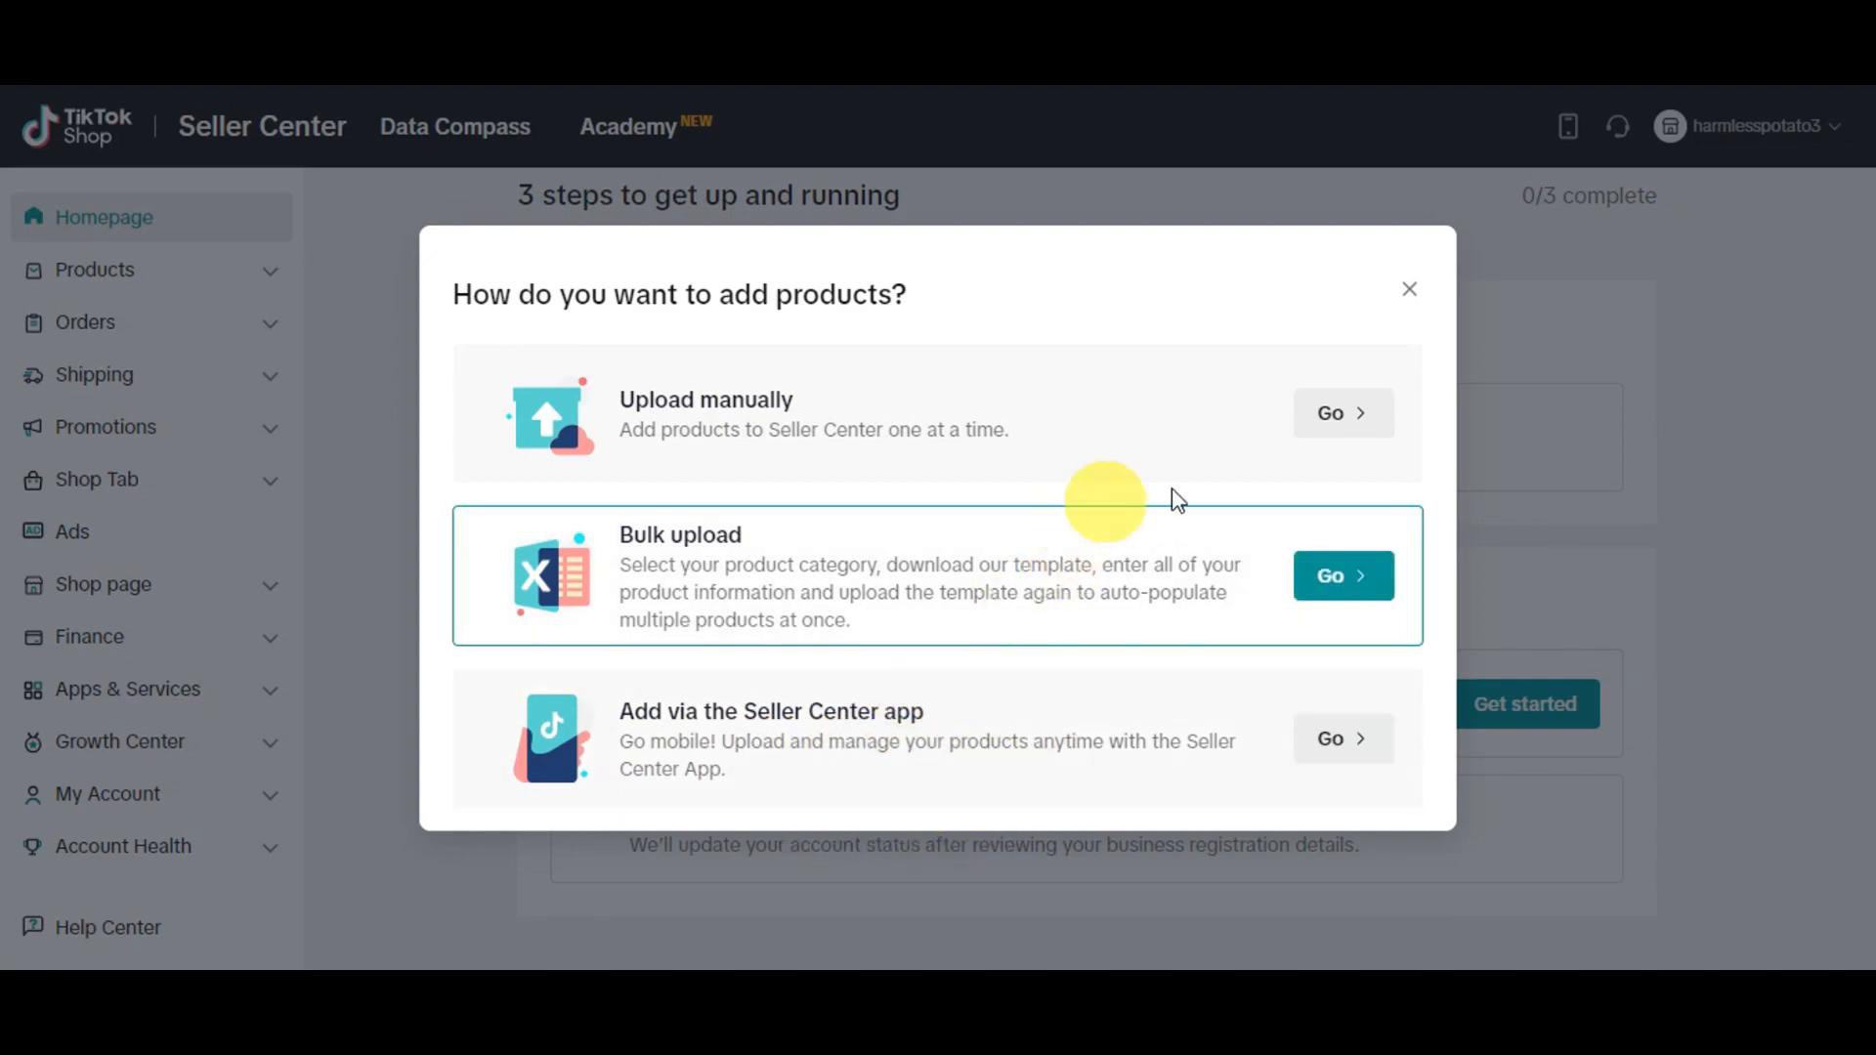
pyautogui.click(1353, 440)
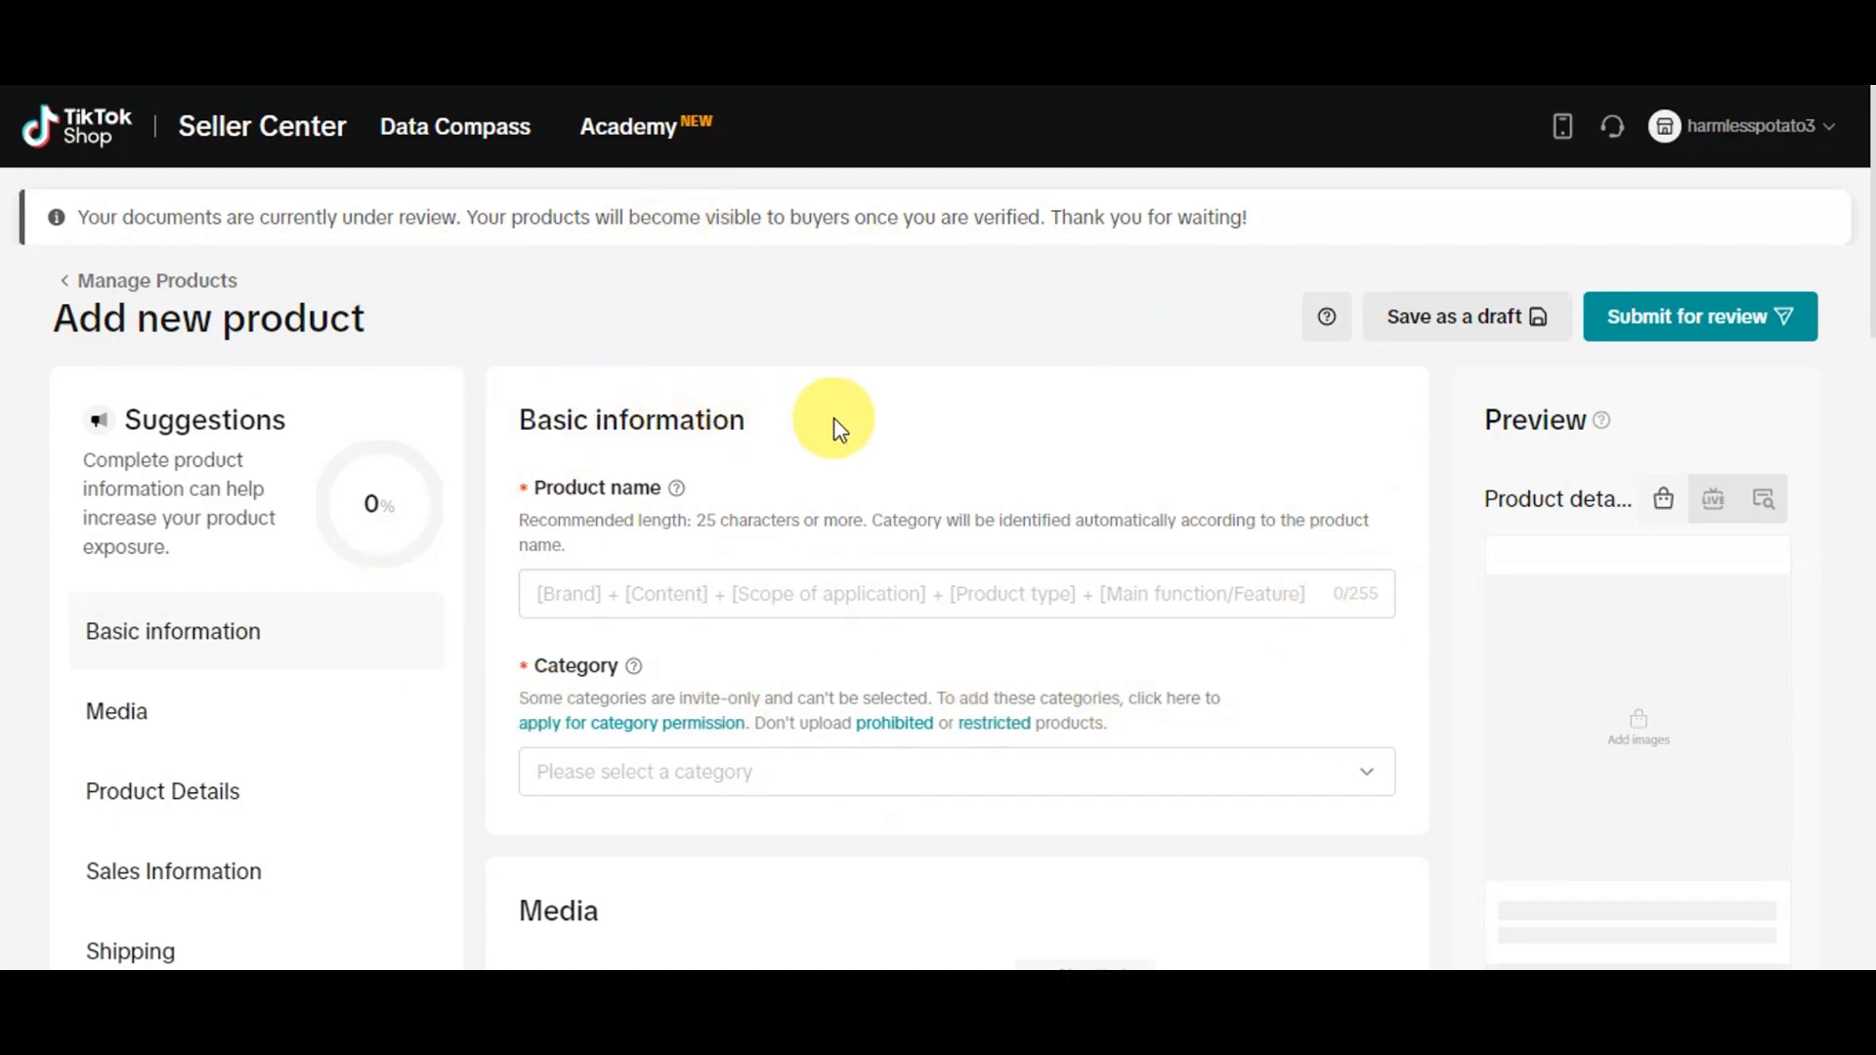
# Step: Enter "White Jacket" as the product name in the basic information, in title case rather than all capitals
pyautogui.scroll(-2, 846, 527)
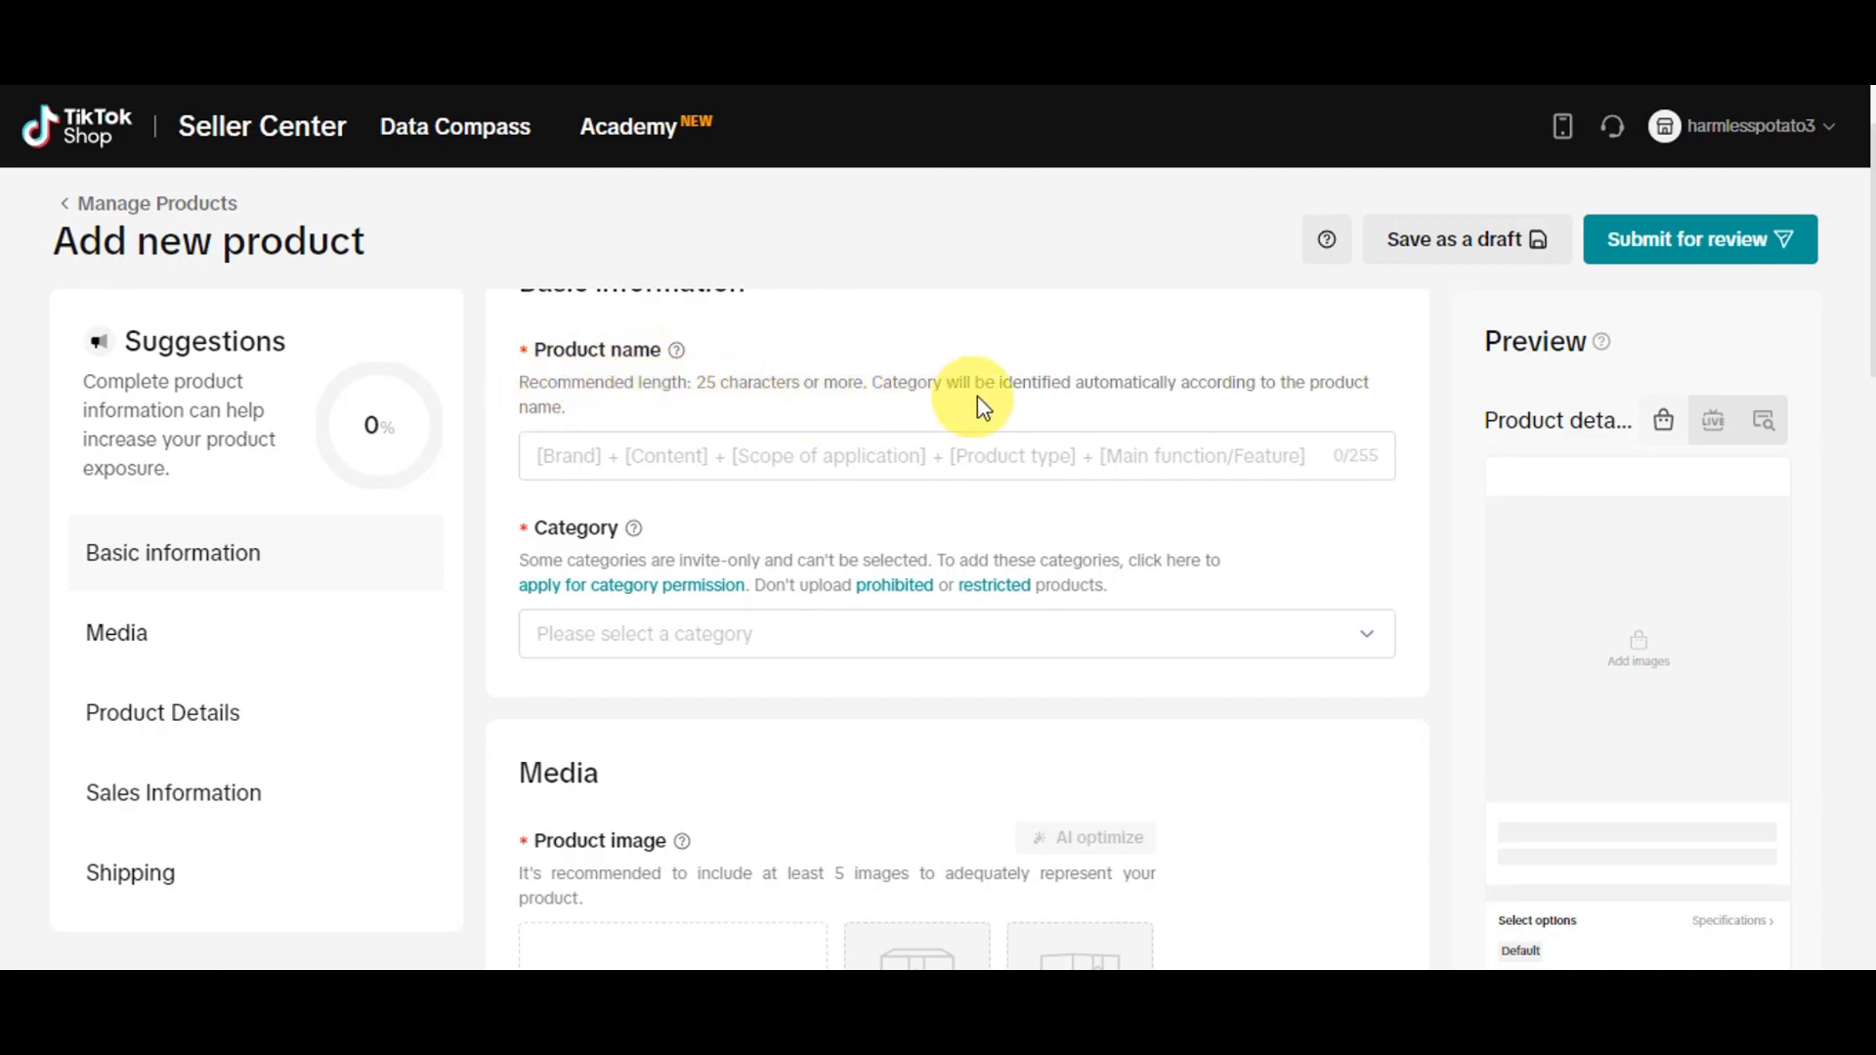
pyautogui.click(582, 452)
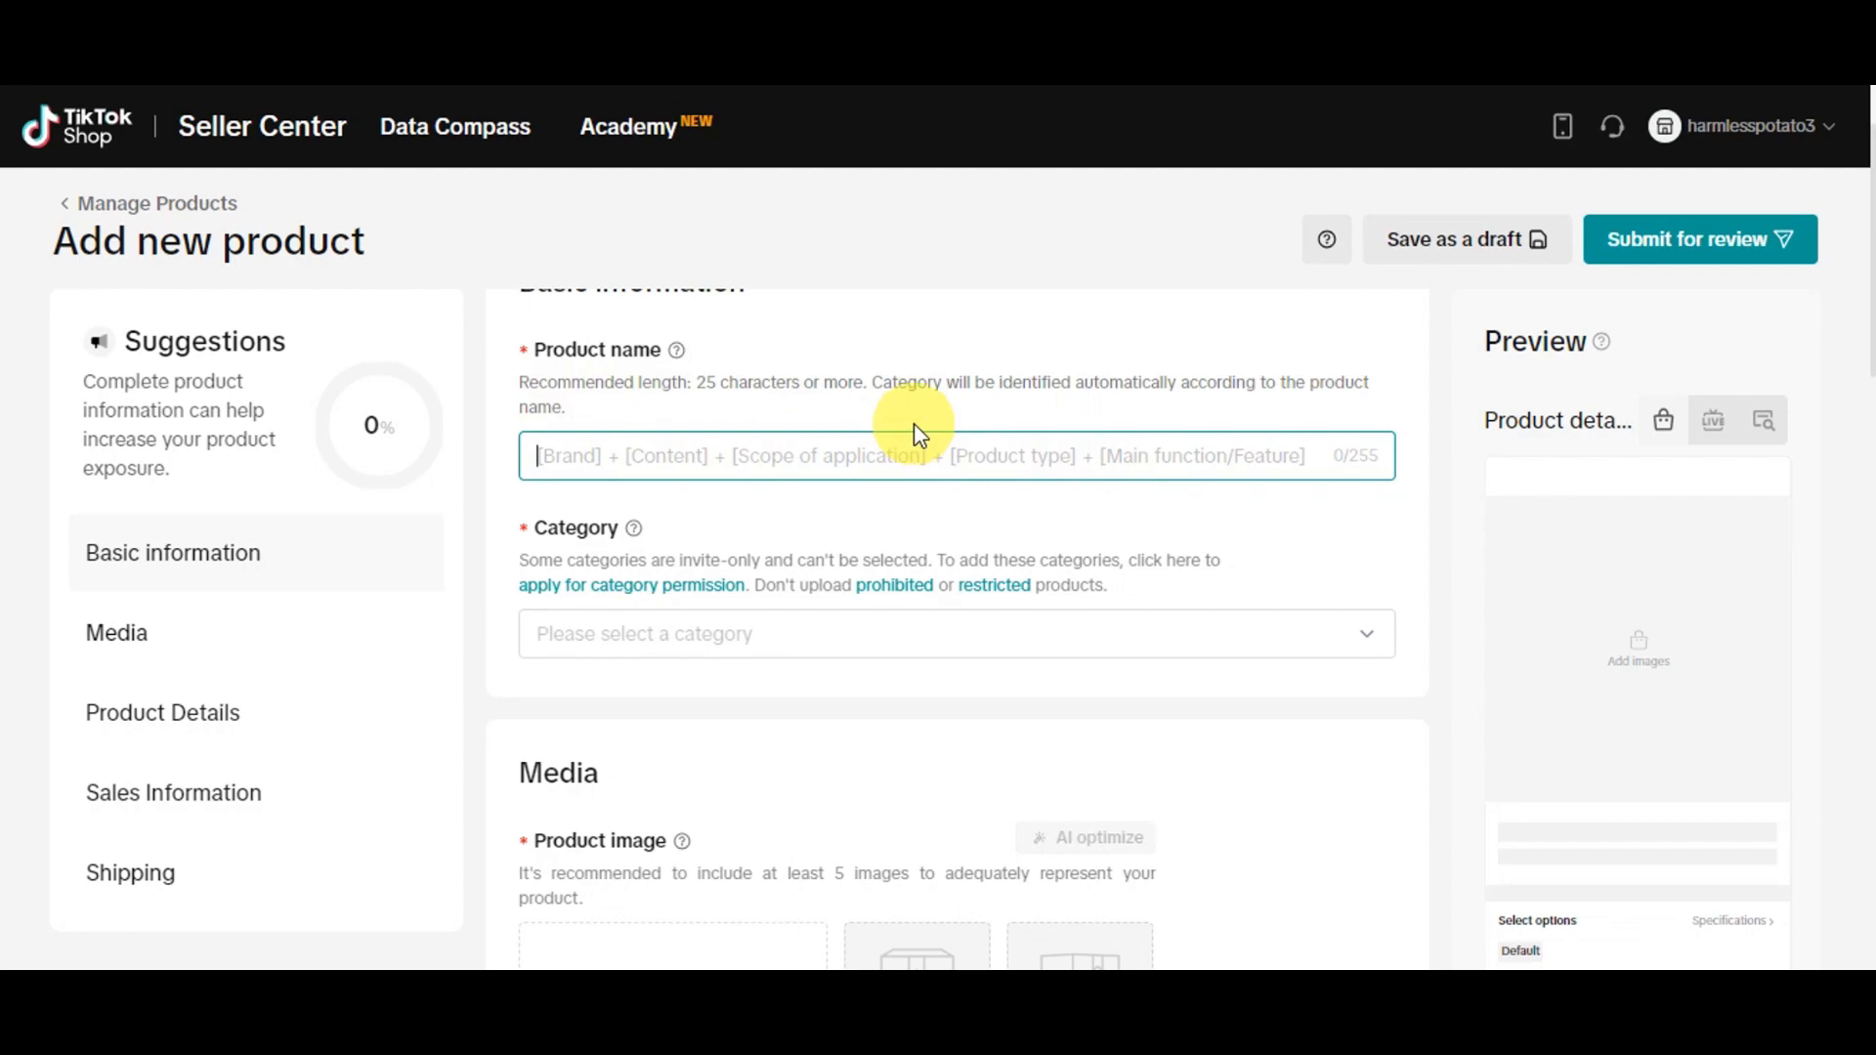
pyautogui.click(171, 998)
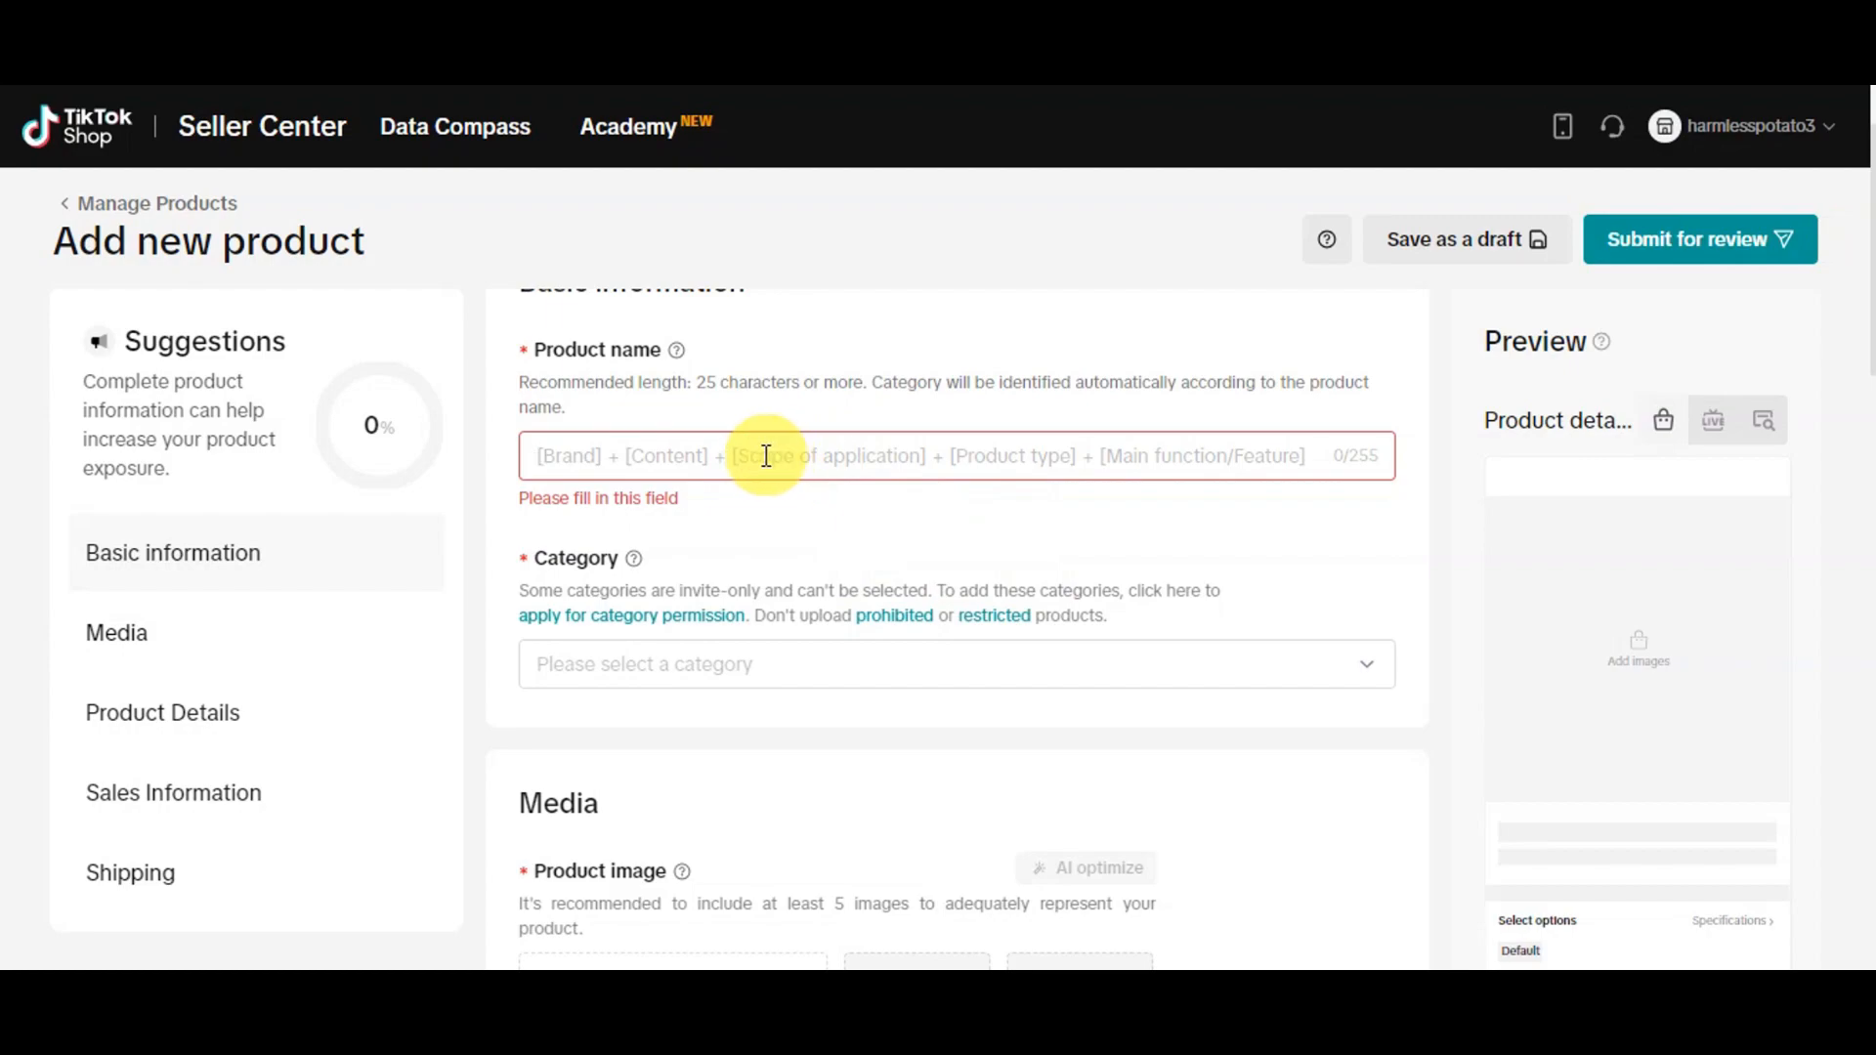
pyautogui.write('WHITE JACKET')
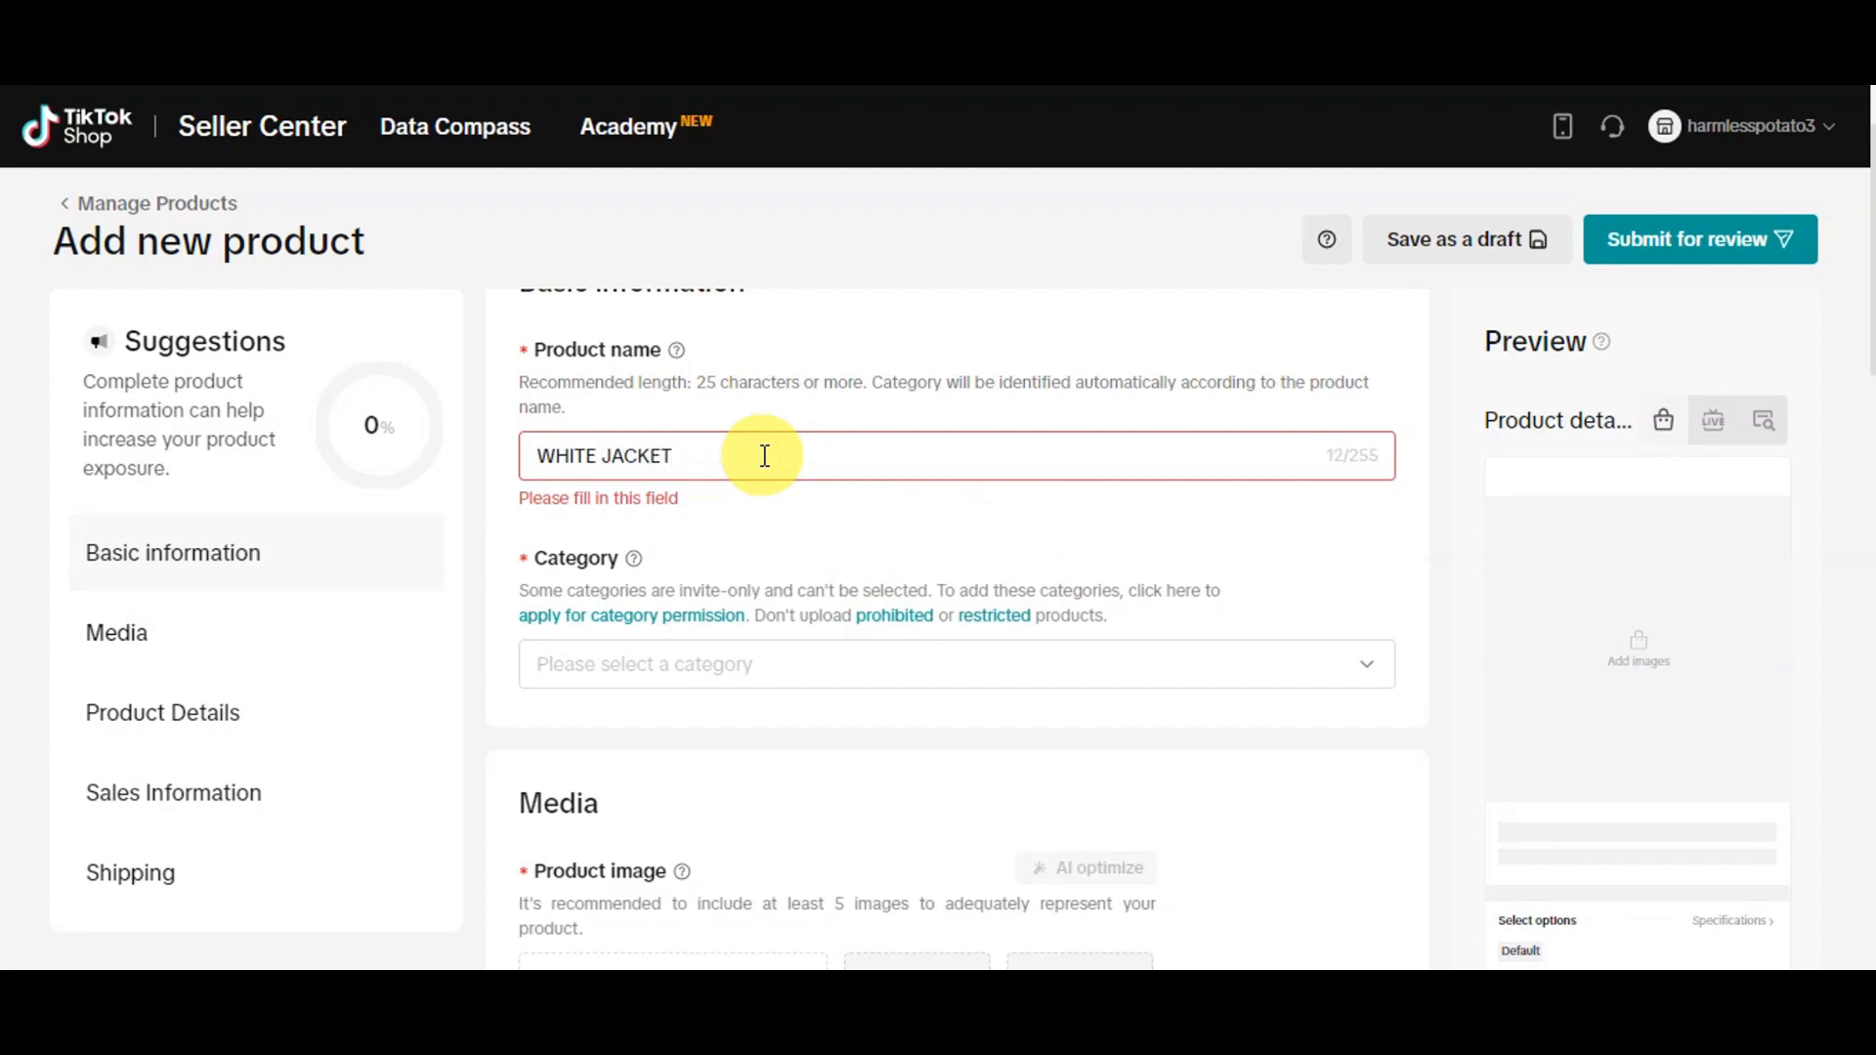
pyautogui.hotkey('ctrl', 'a')
pyautogui.press('BackSpace')
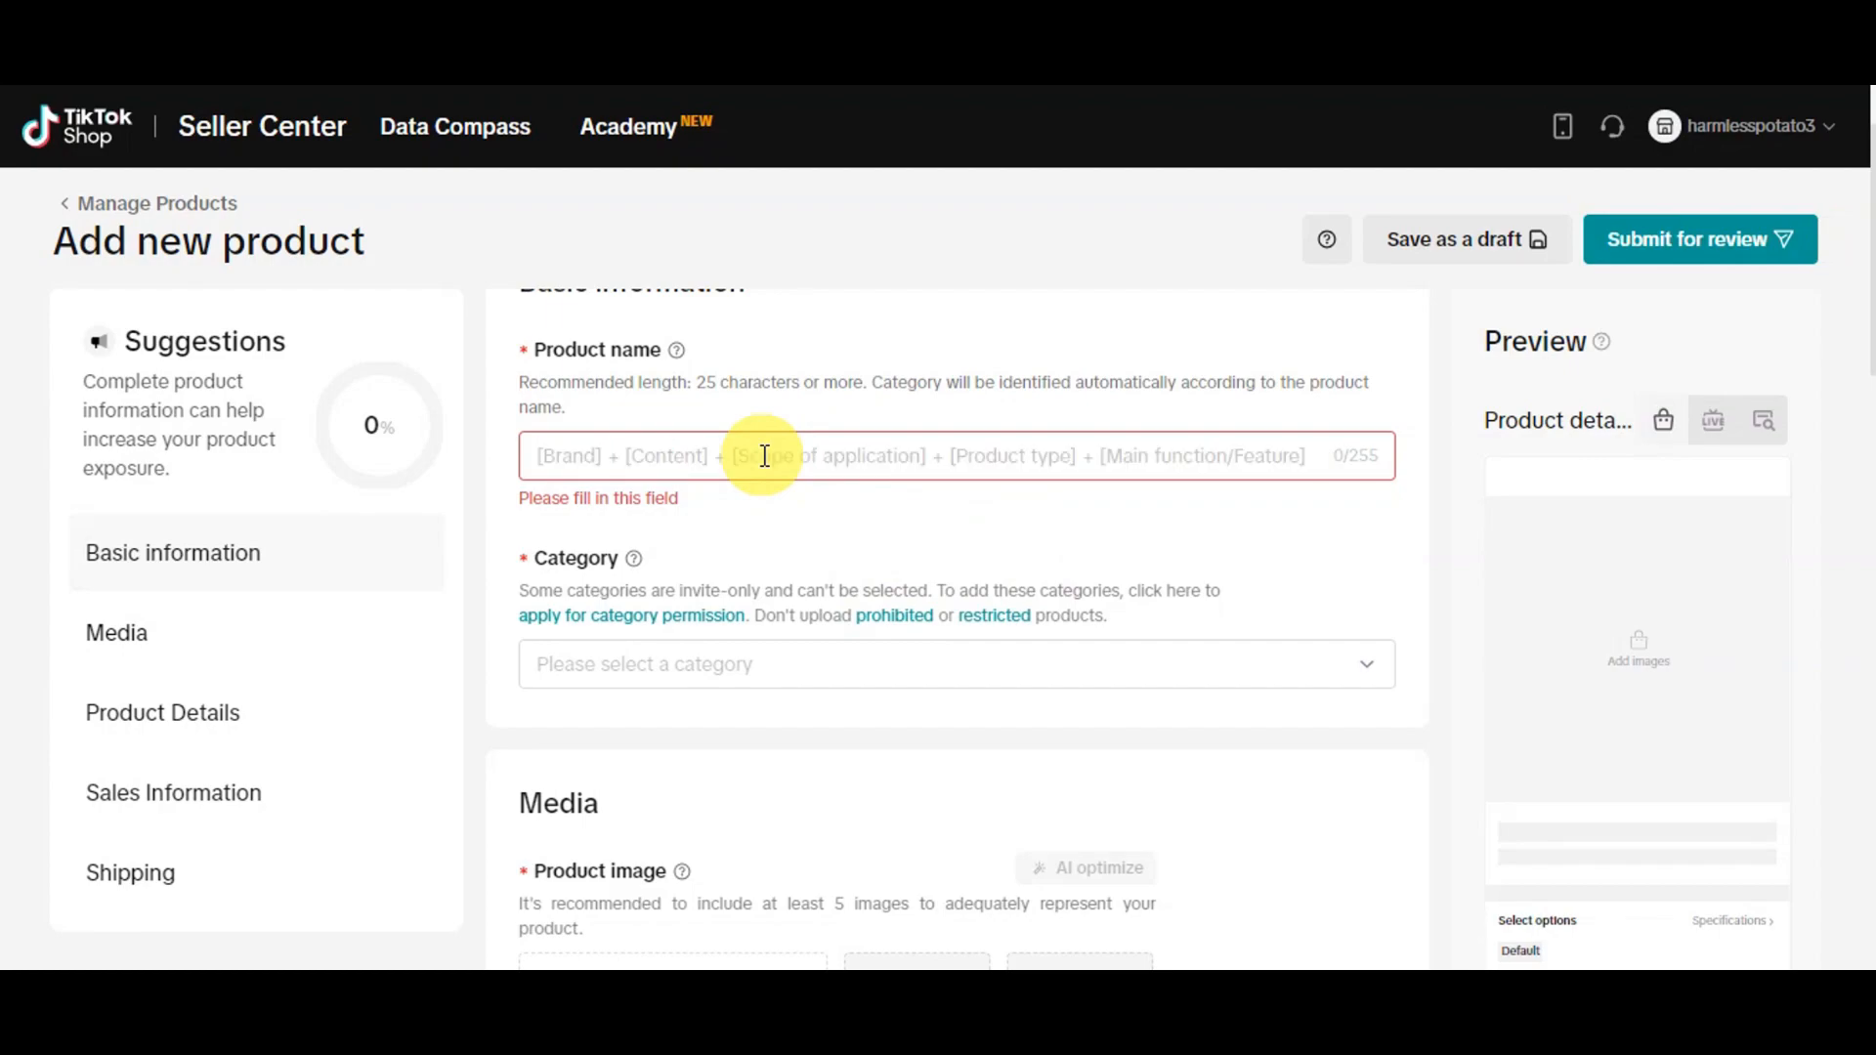
pyautogui.write('White Jac')
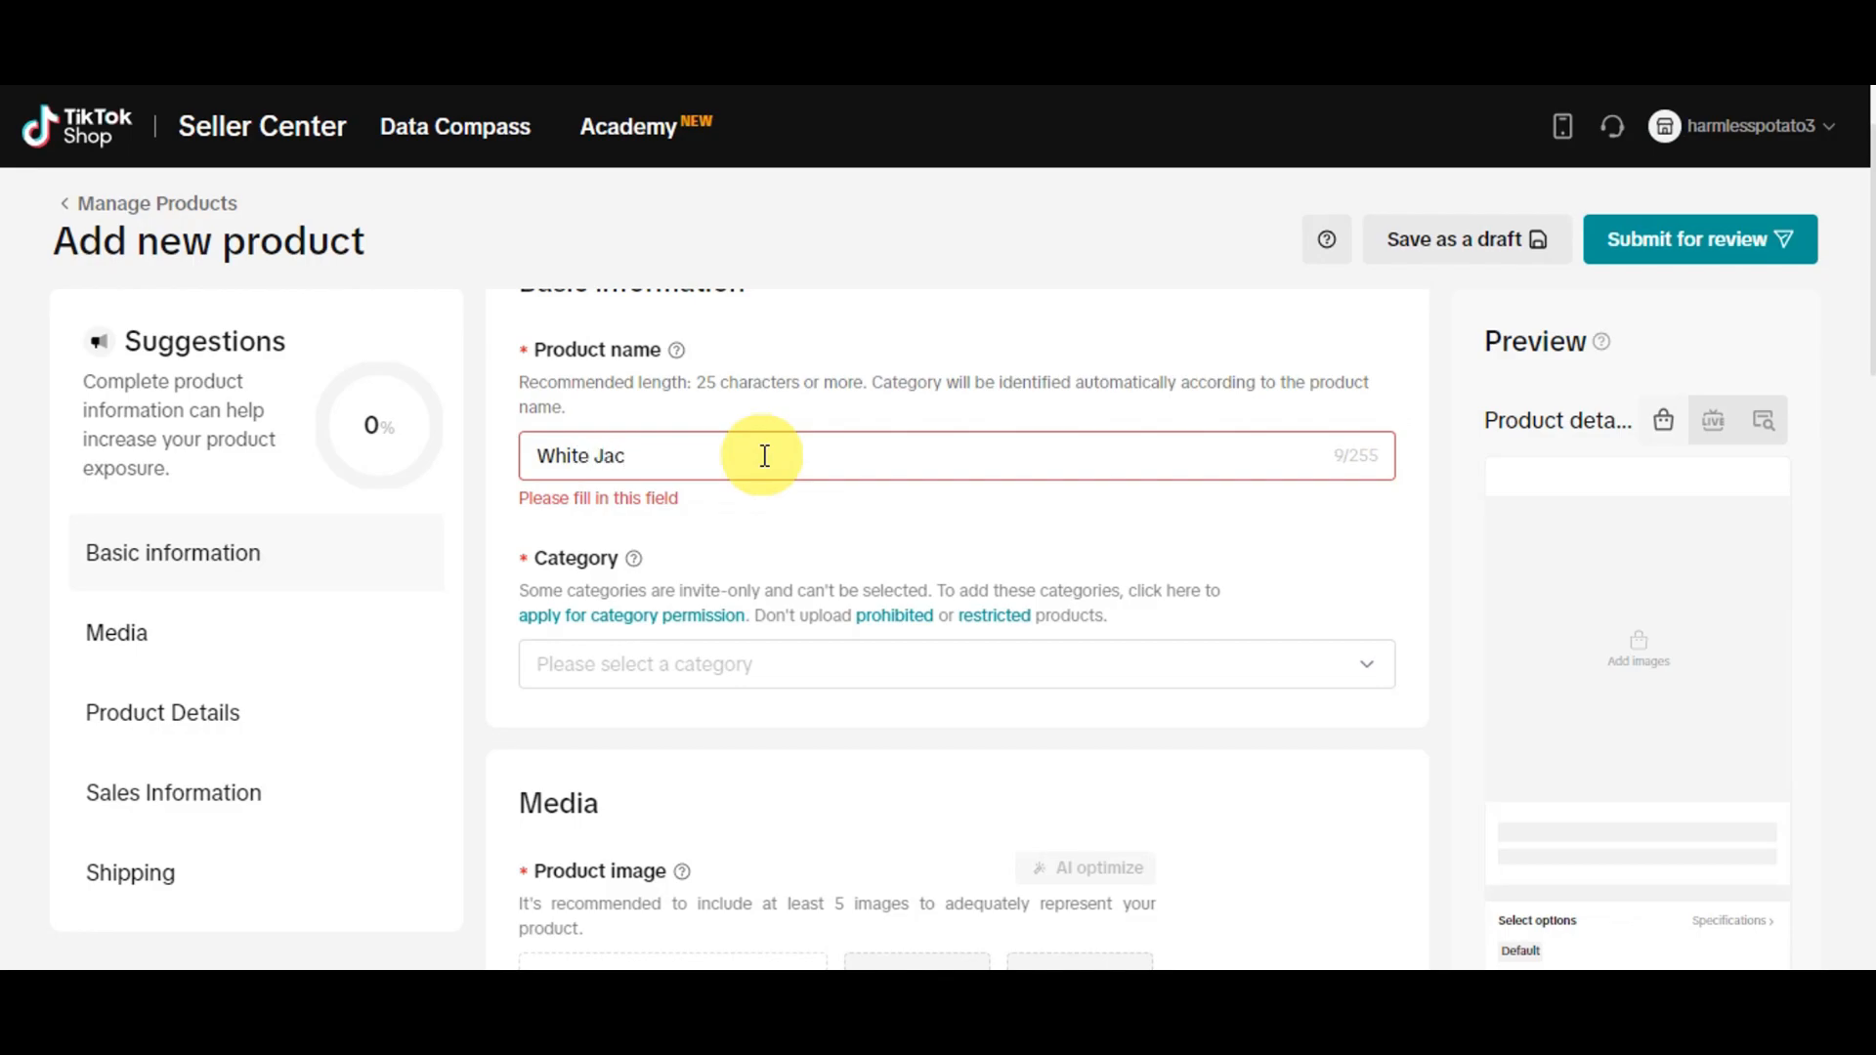
# Step: Set the category to Womenswear & Underwear - Women's Tops - Jackets & Coats and append the recommended keywords Plain and Cotton to the product name
pyautogui.scroll(-3, 586, 472)
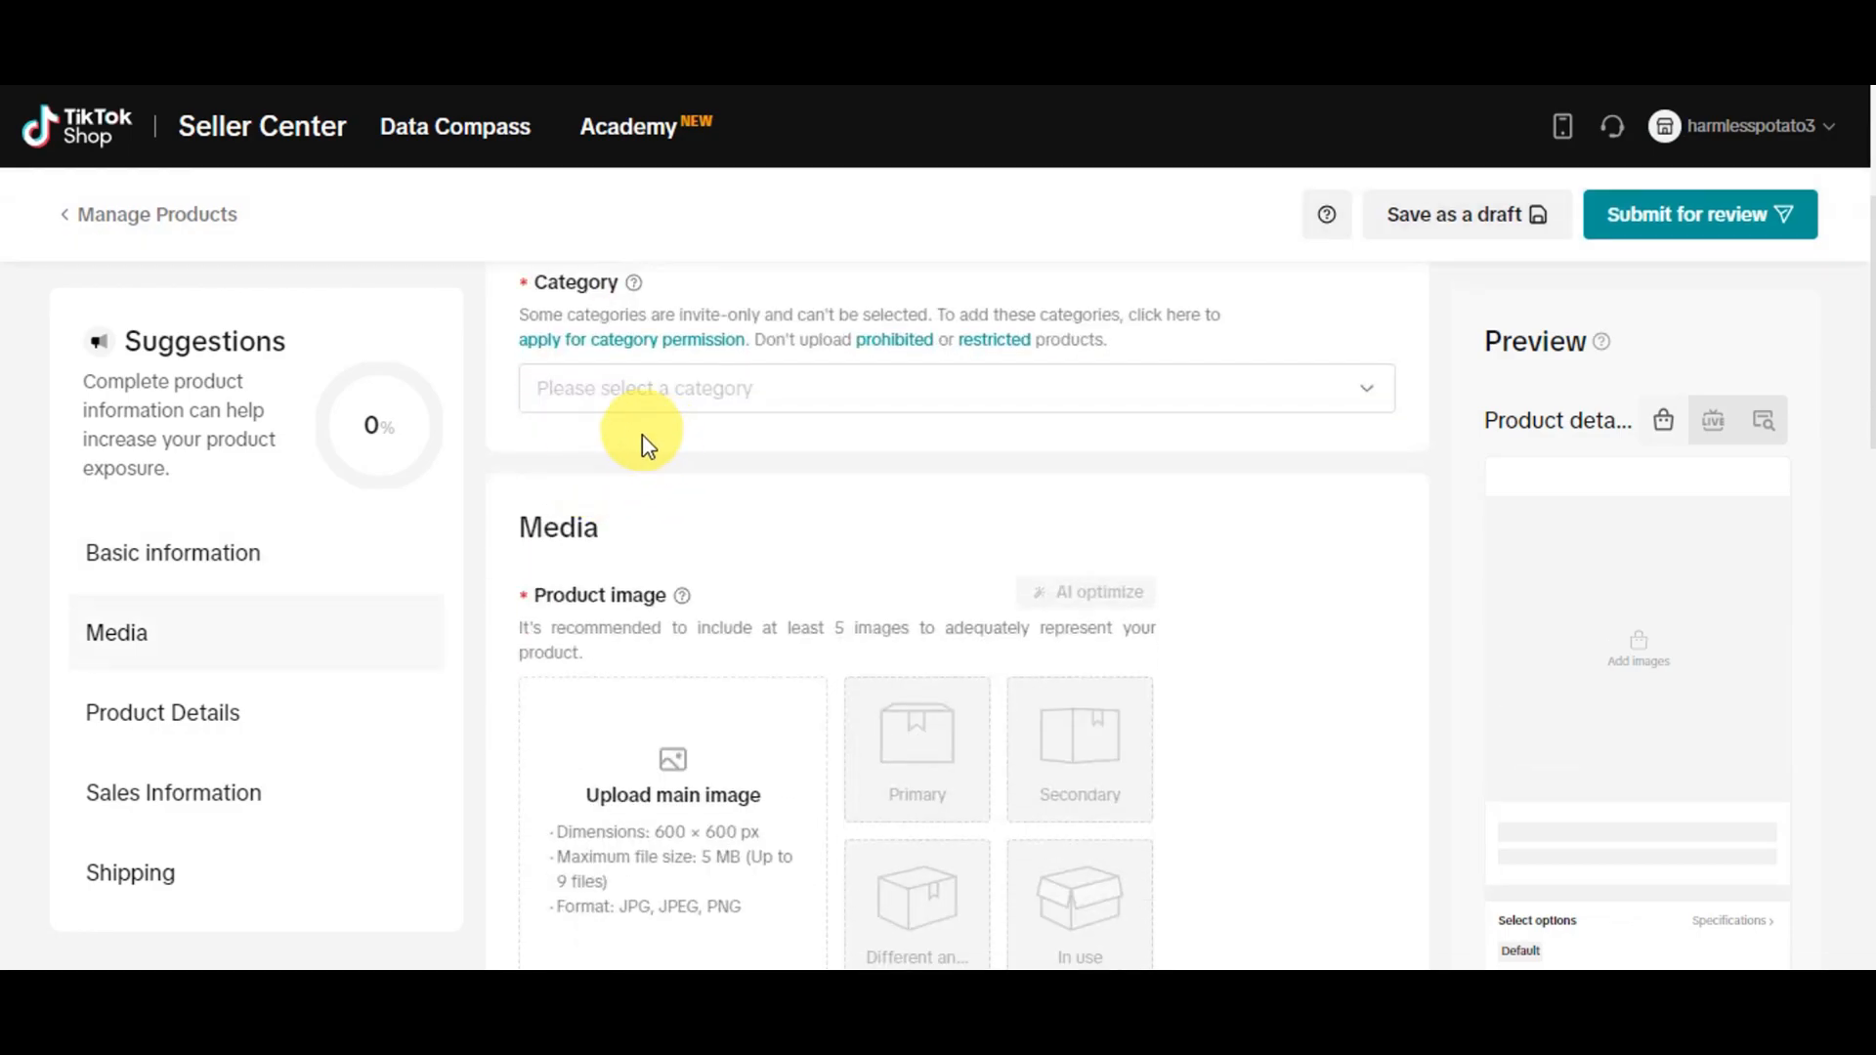
pyautogui.scroll(1, 640, 430)
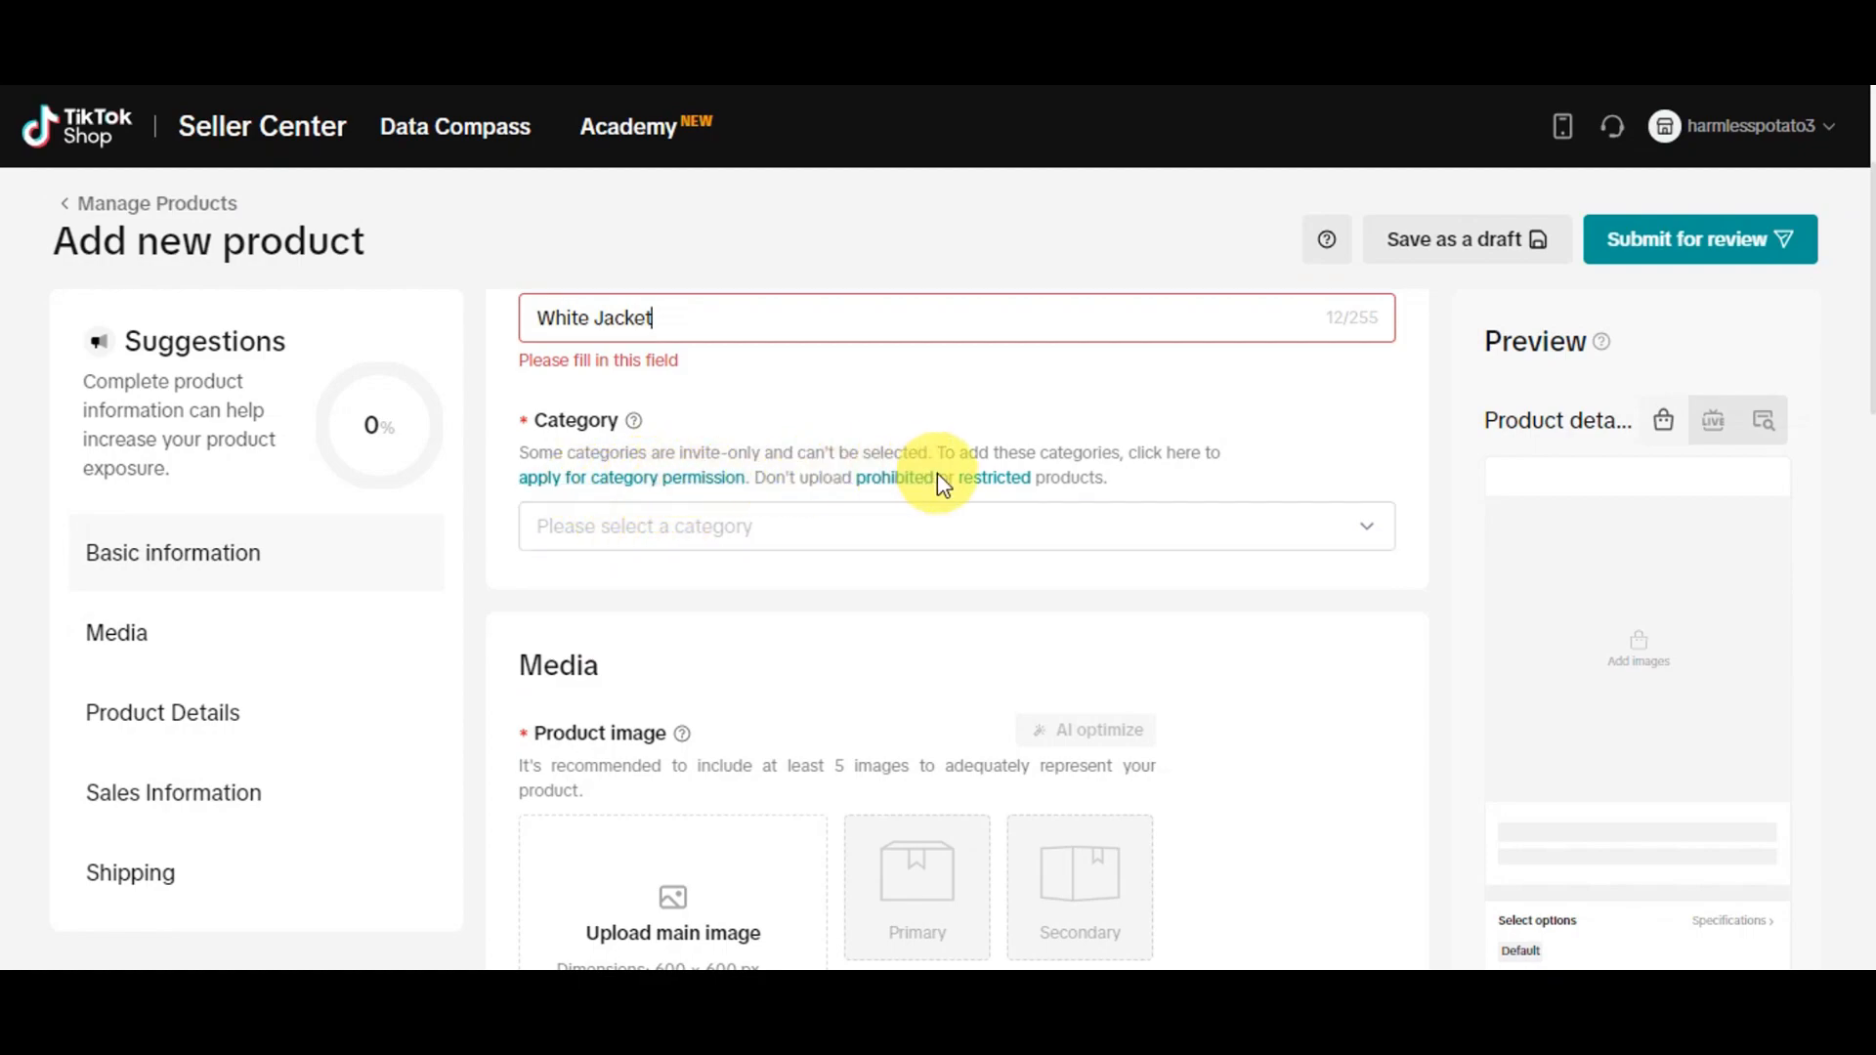
pyautogui.scroll(-1, 699, 558)
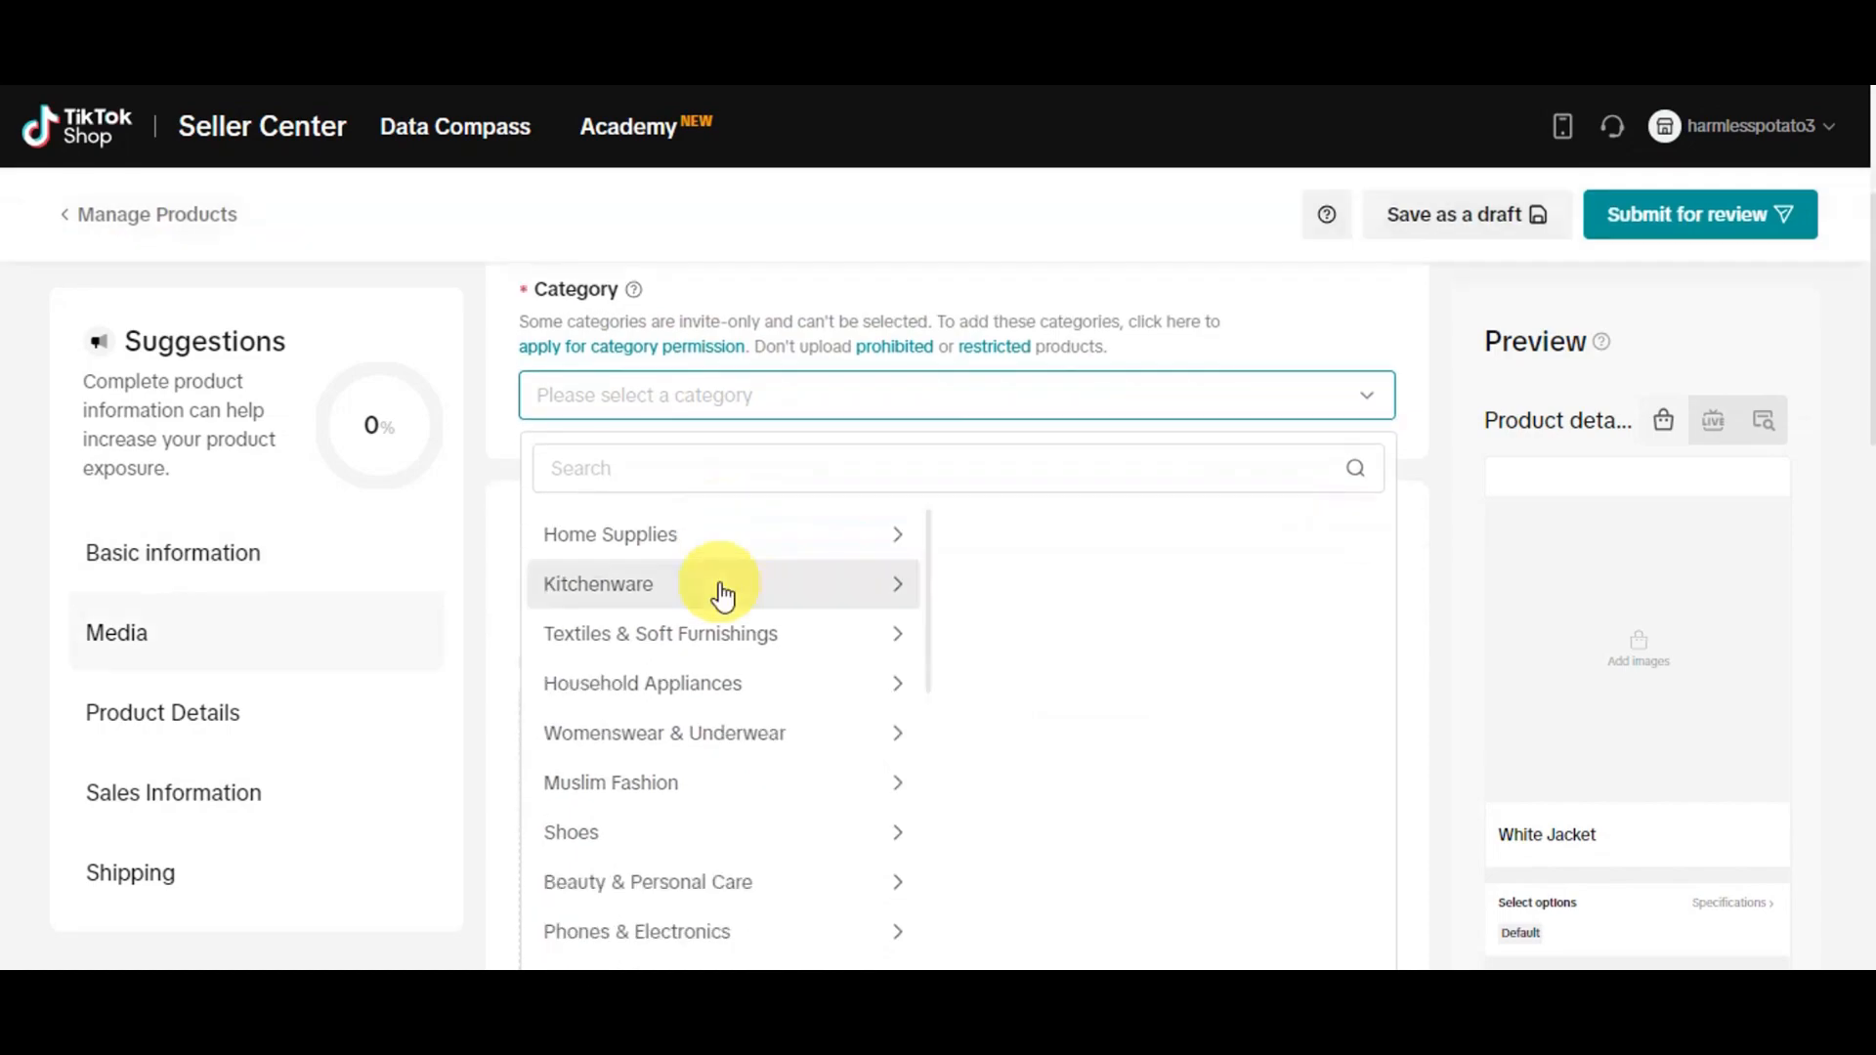
pyautogui.scroll(-3, 745, 599)
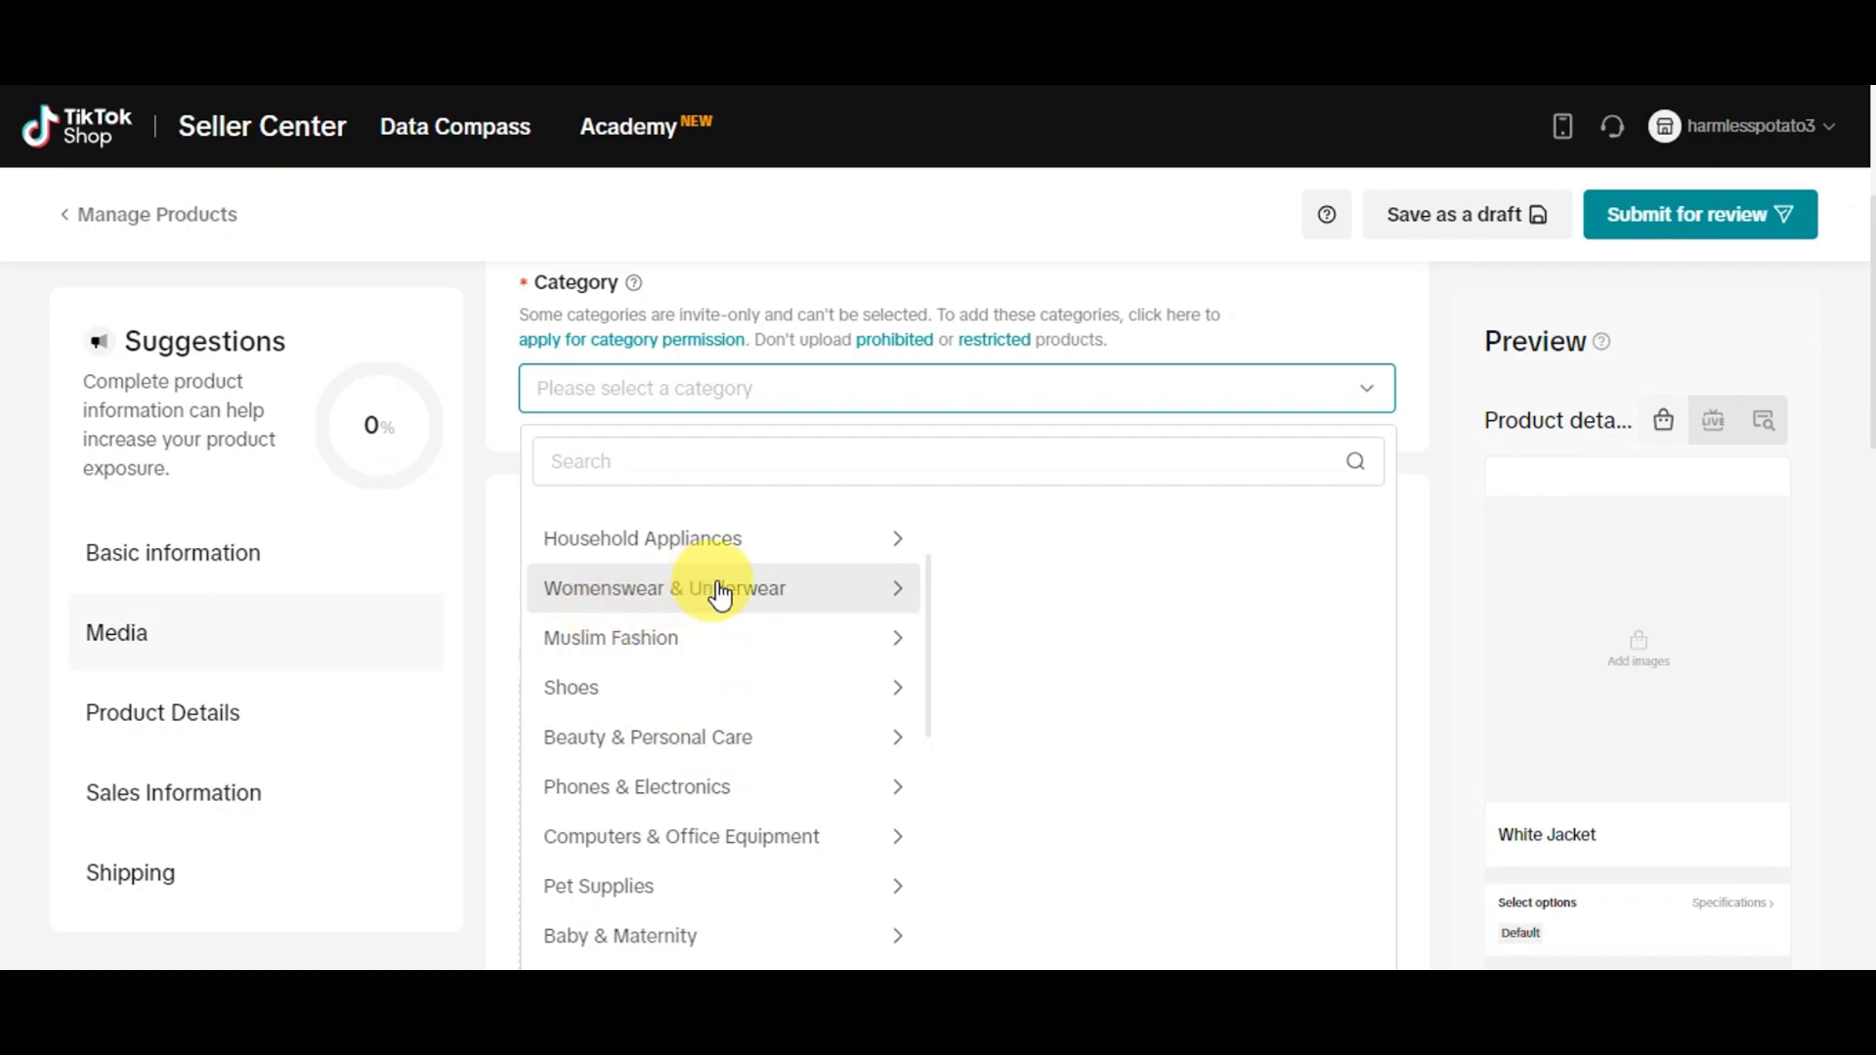
pyautogui.scroll(-4, 743, 596)
pyautogui.scroll(-3, 704, 722)
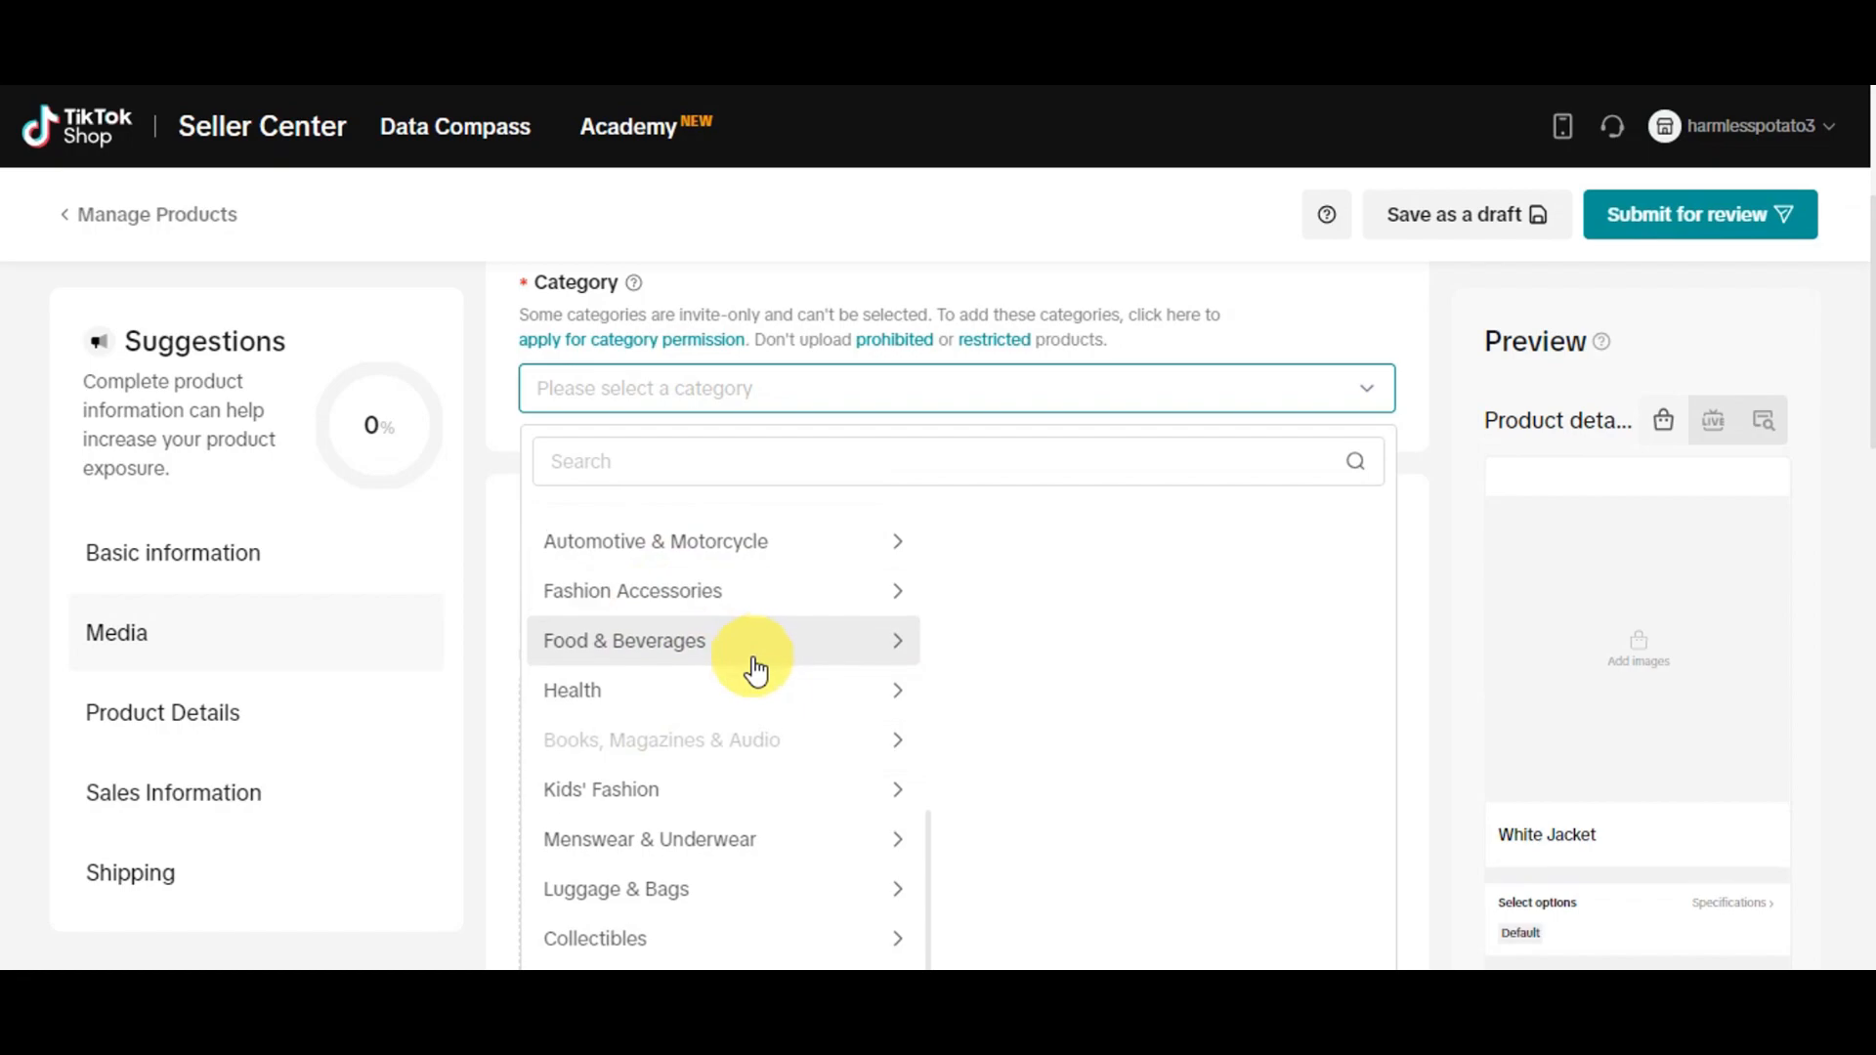
pyautogui.scroll(-2, 718, 782)
pyautogui.scroll(7, 742, 835)
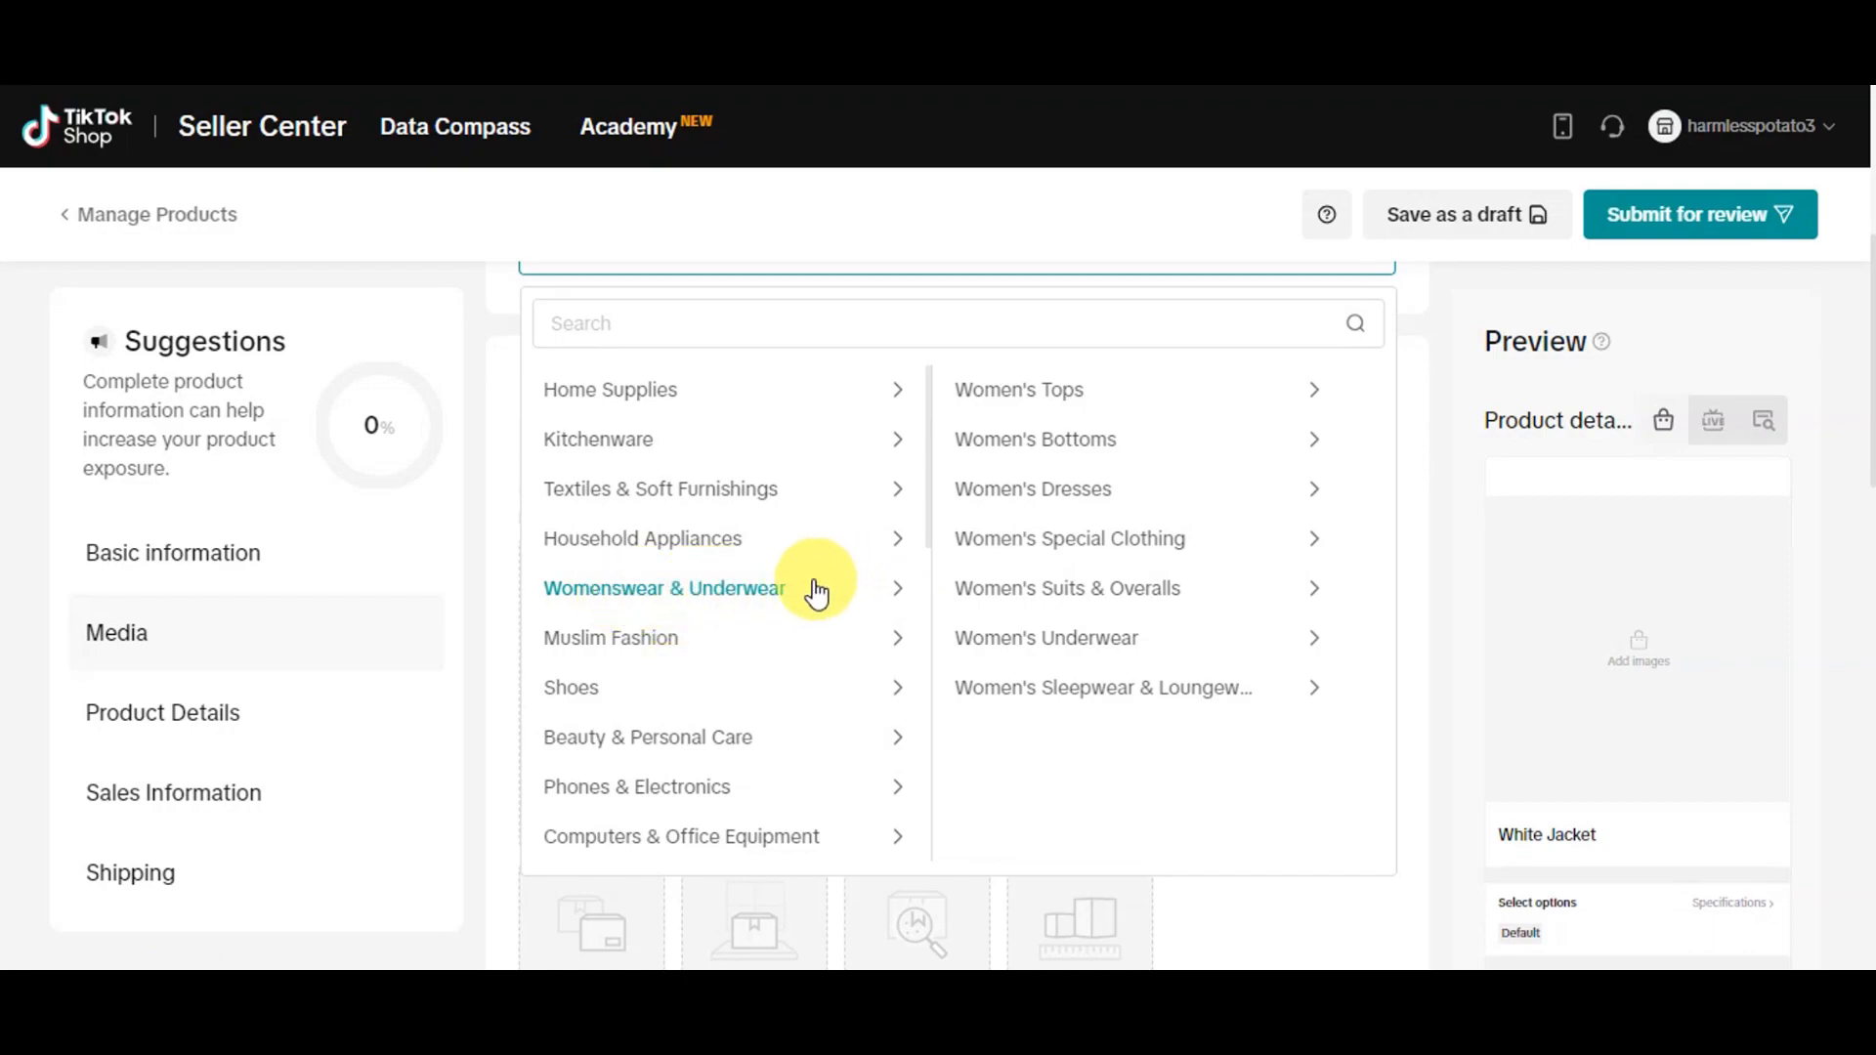
pyautogui.click(1009, 543)
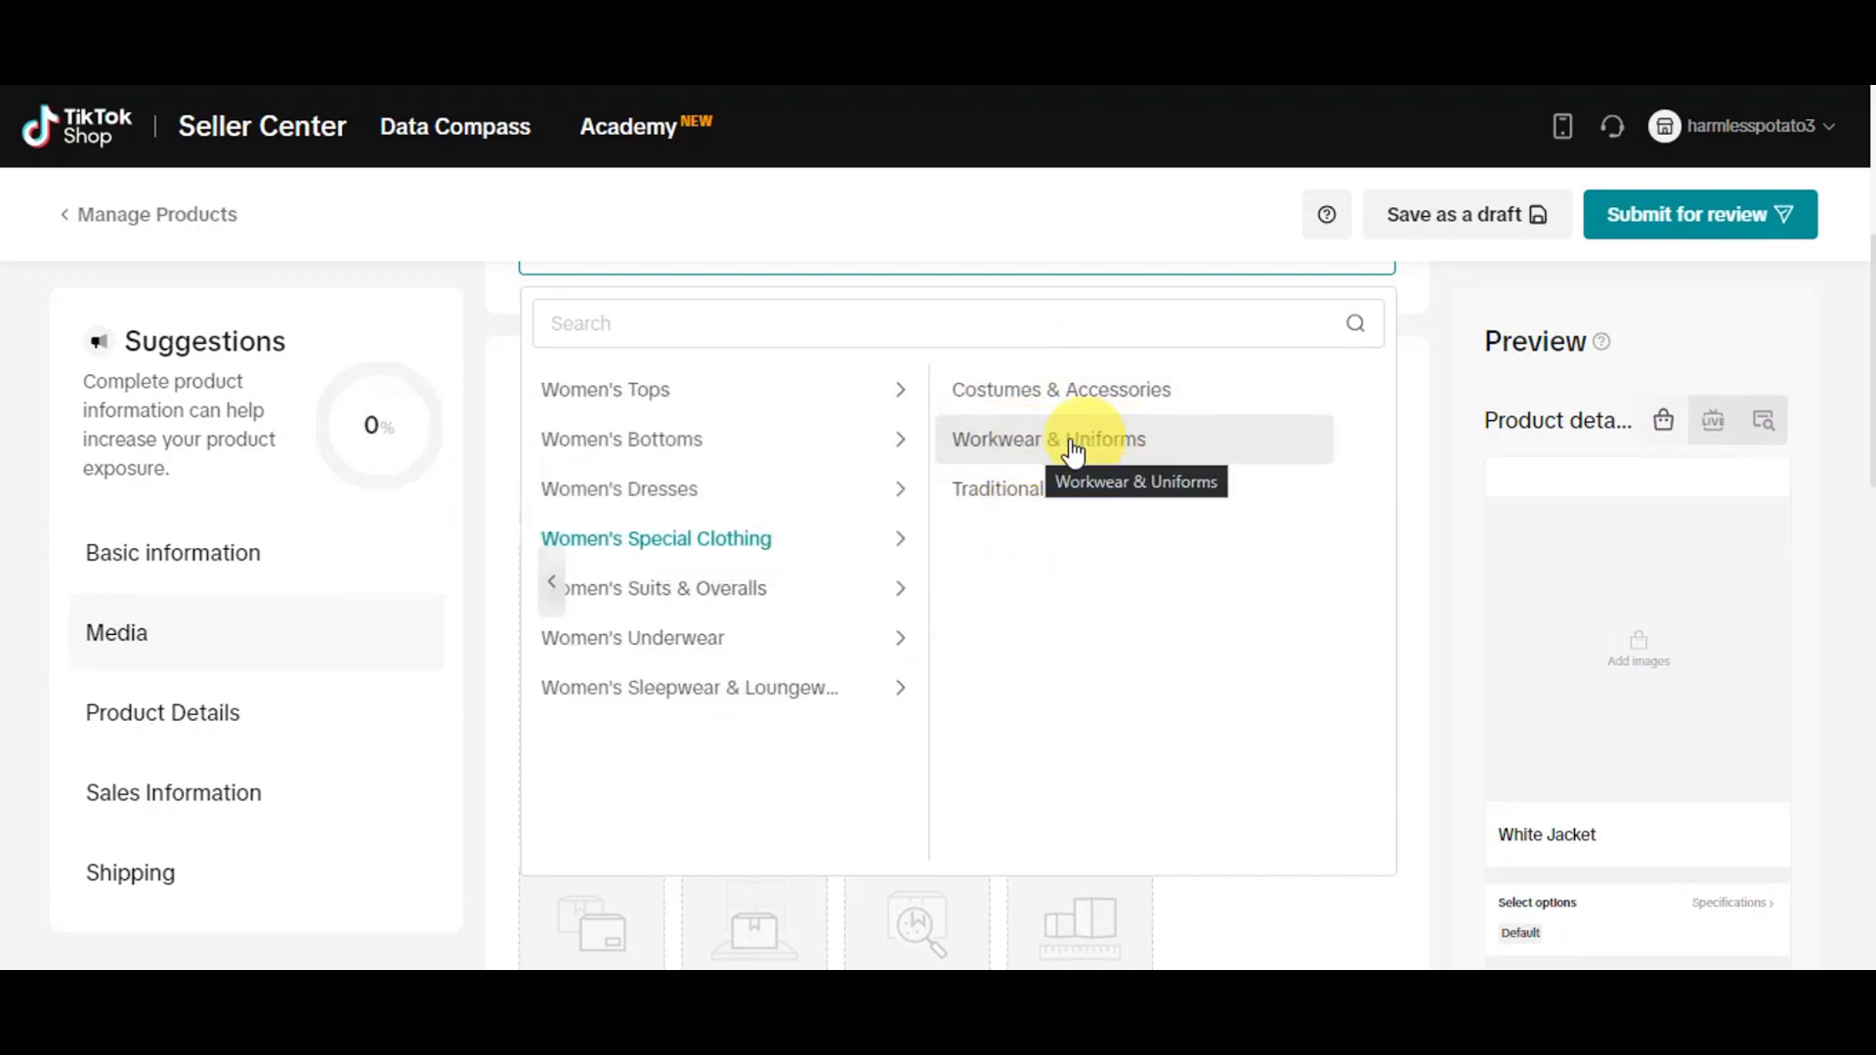
pyautogui.click(767, 395)
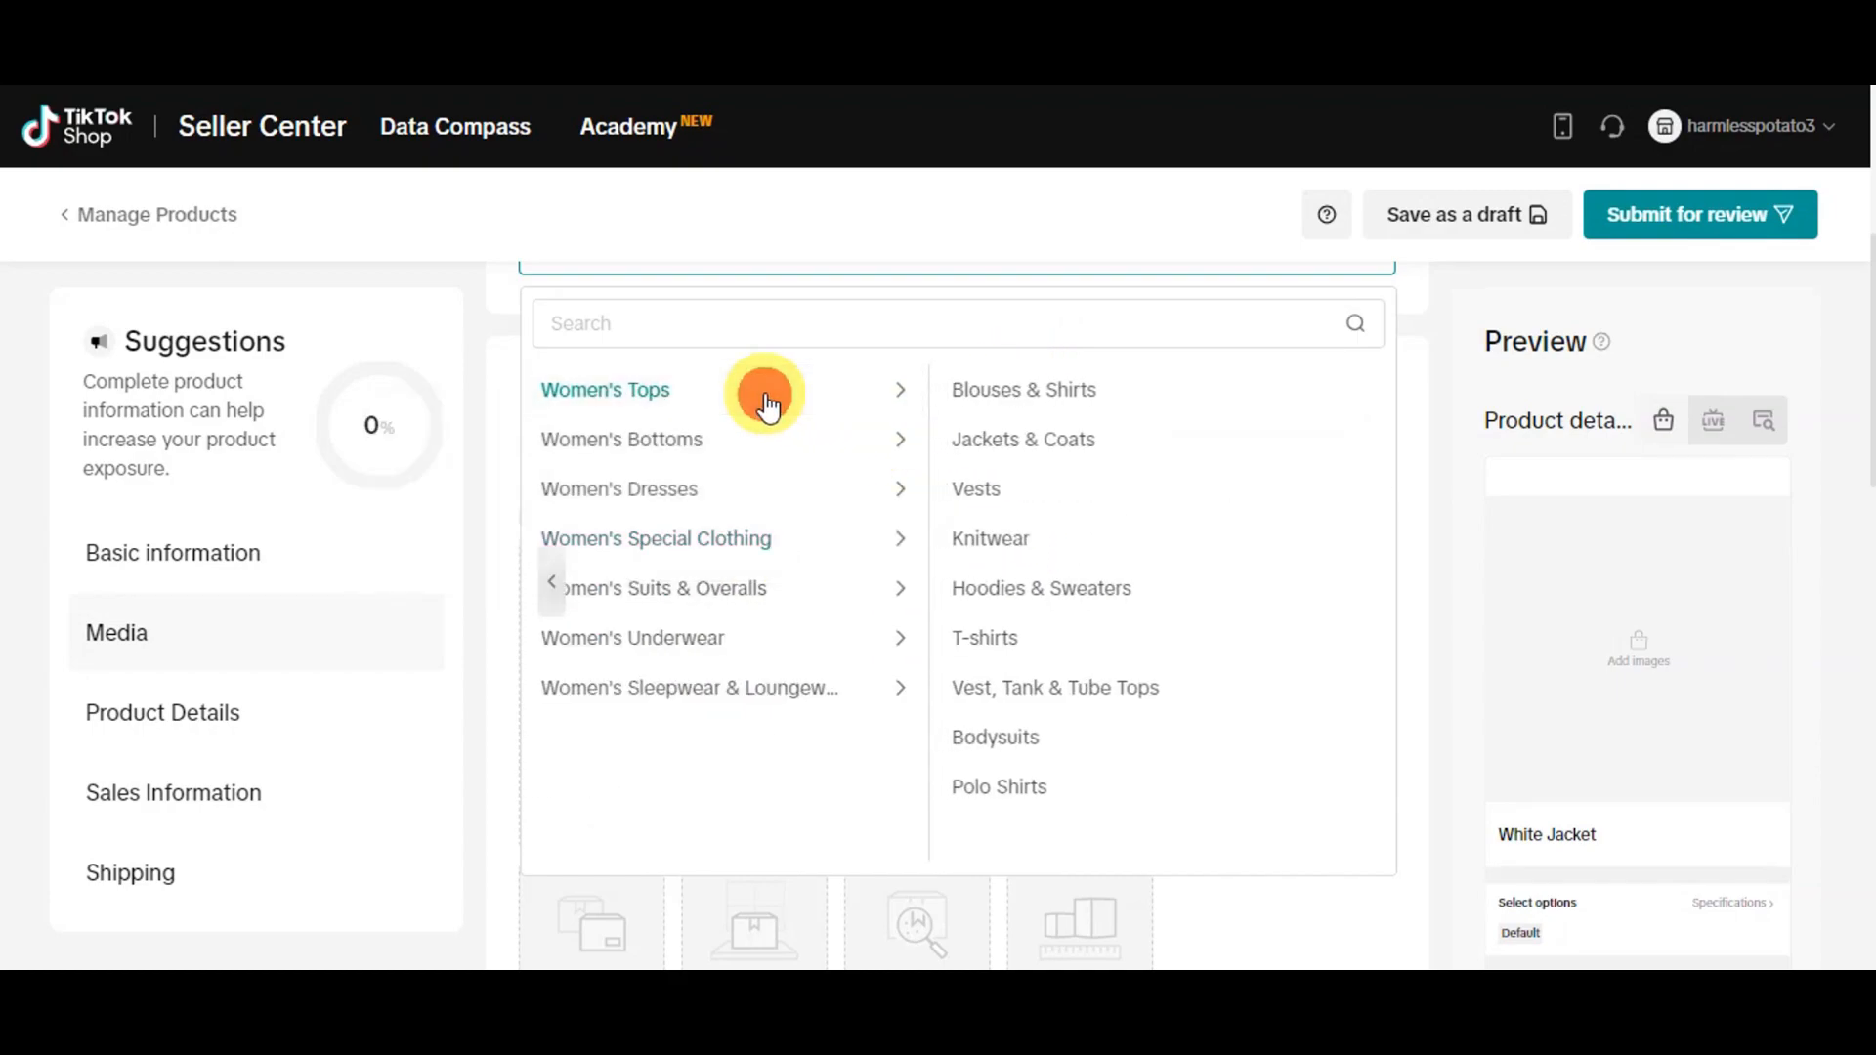
pyautogui.click(1043, 447)
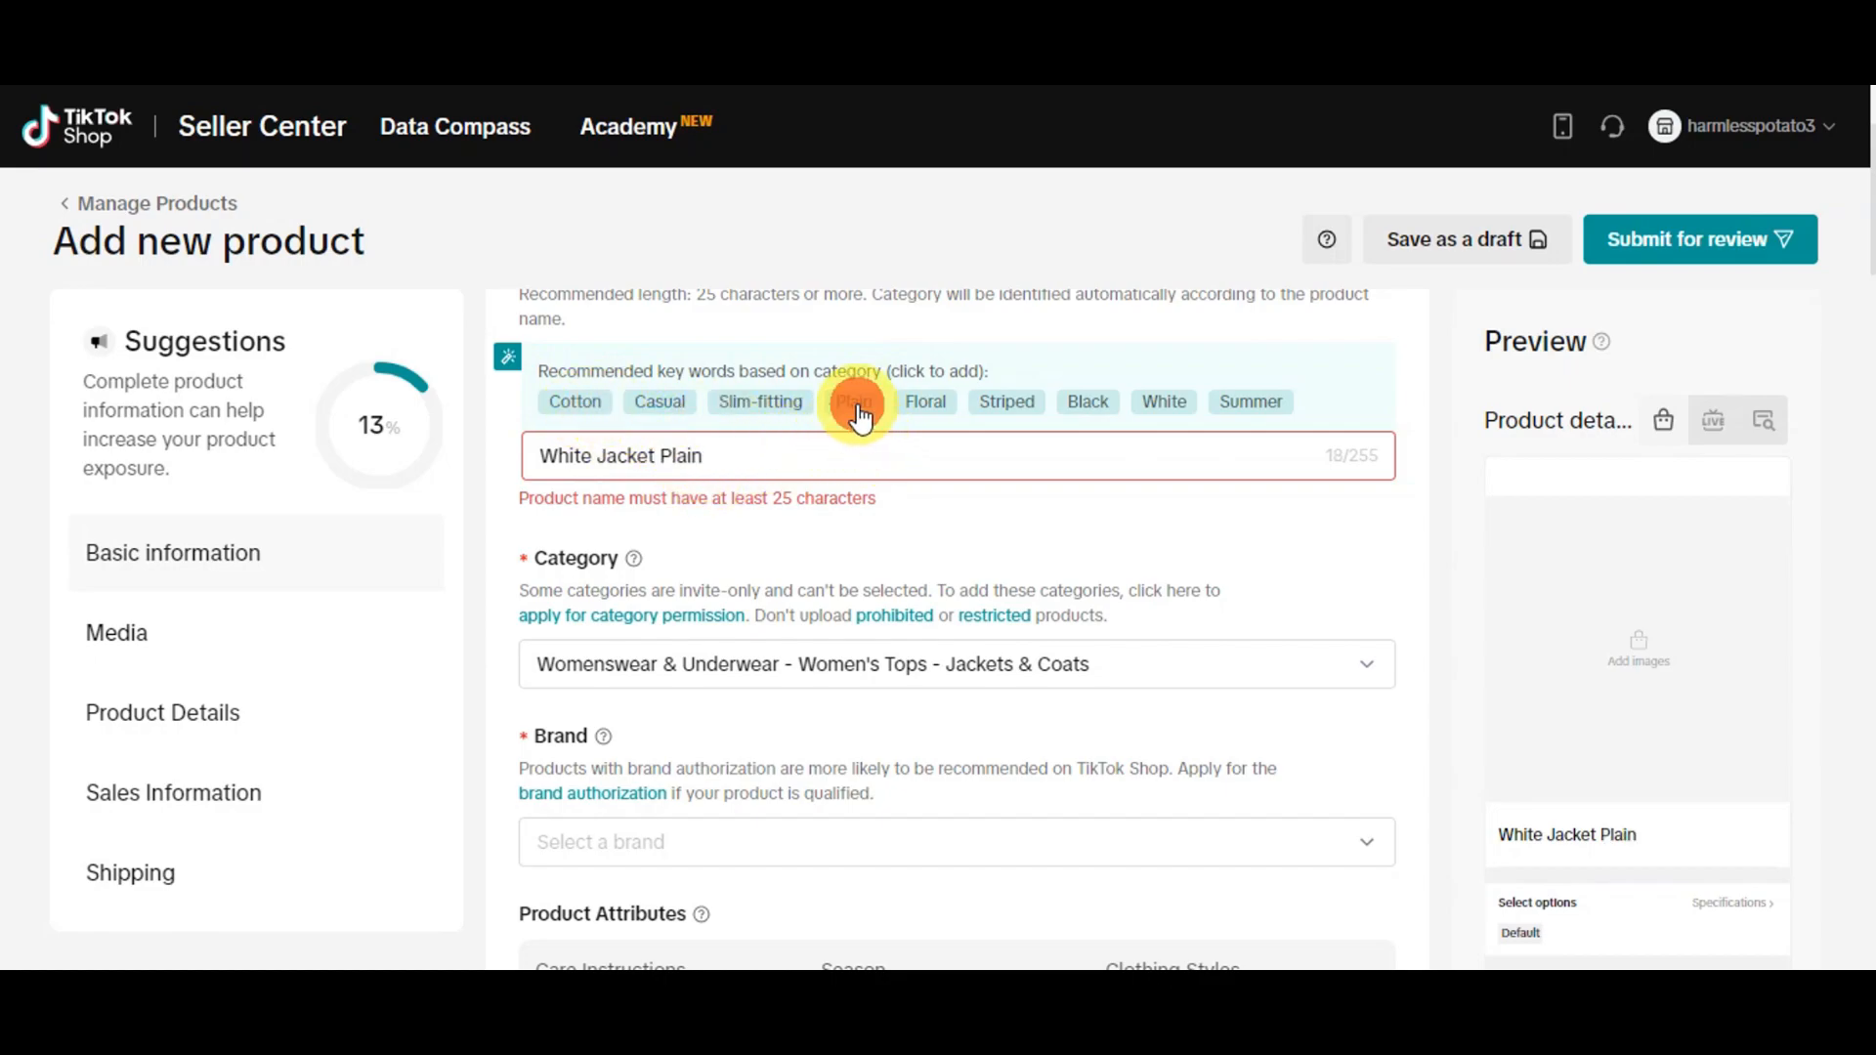
pyautogui.click(574, 401)
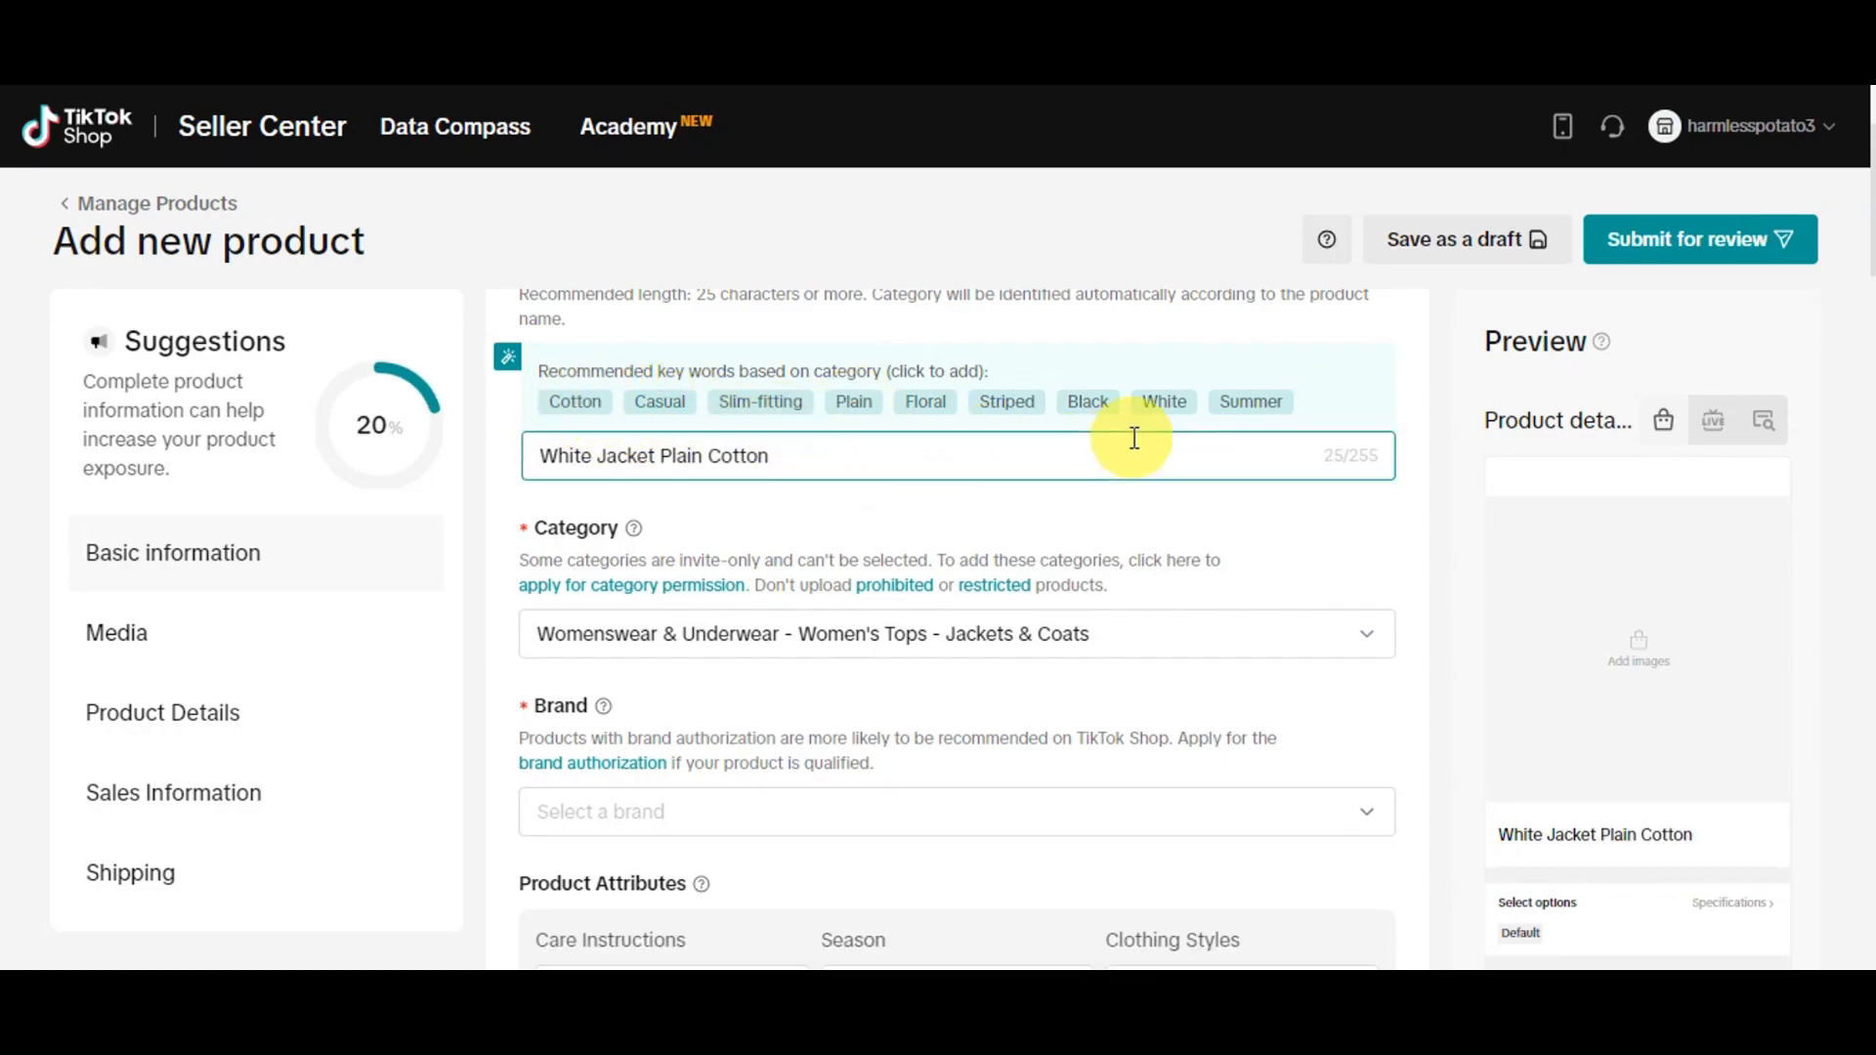
# Step: Choose "&Denim" from the brand list as the product's brand
pyautogui.scroll(-3, 1094, 532)
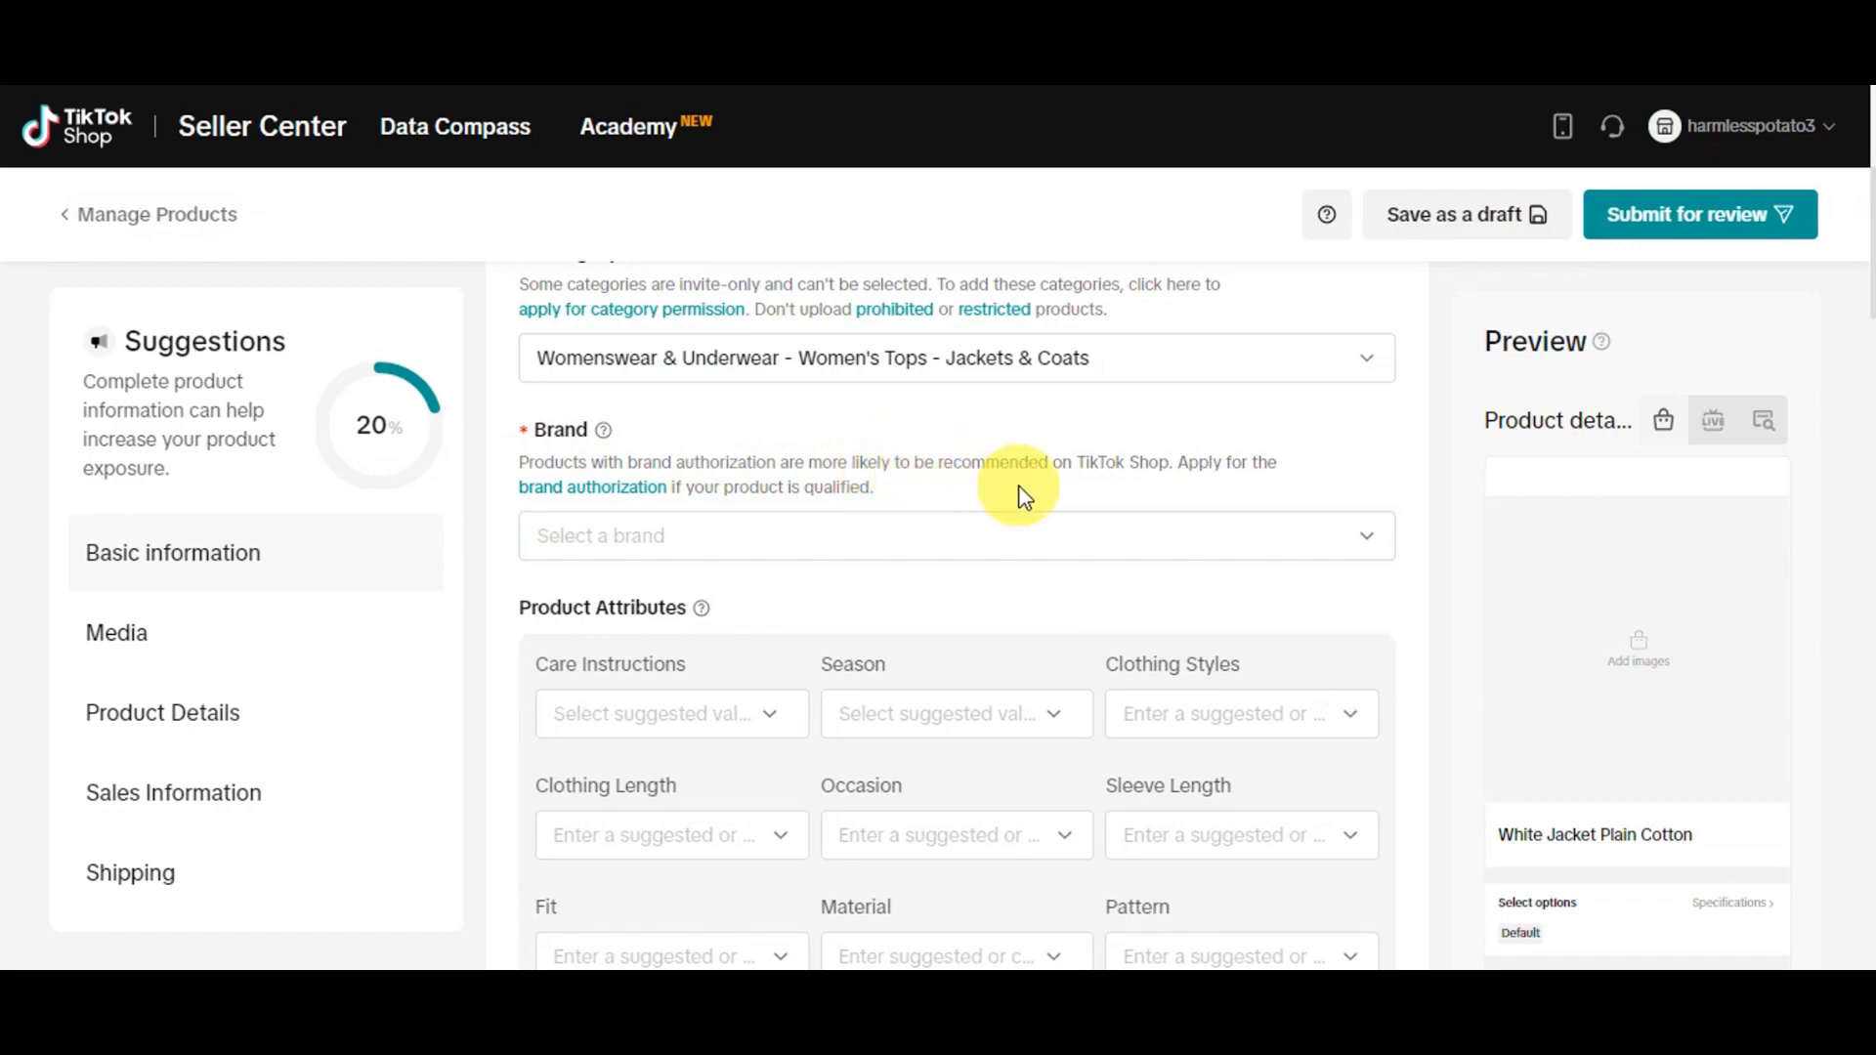
pyautogui.click(626, 536)
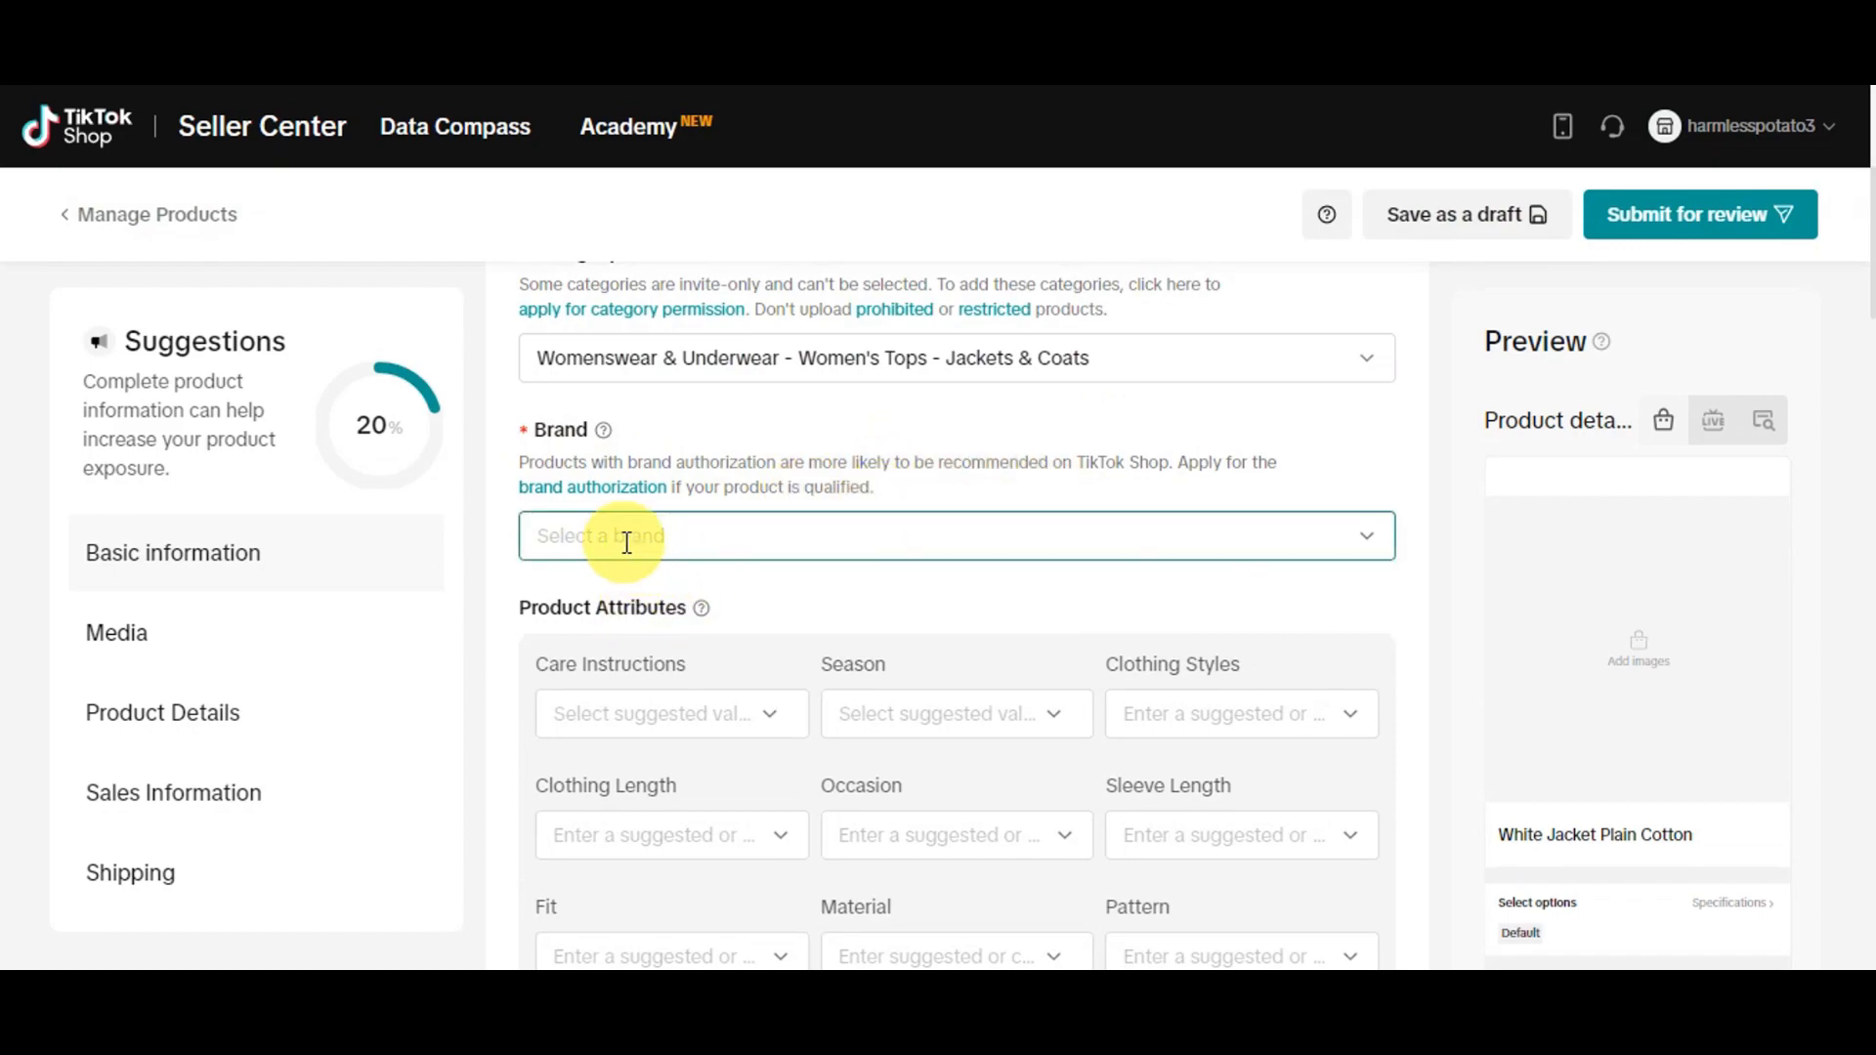
pyautogui.click(975, 535)
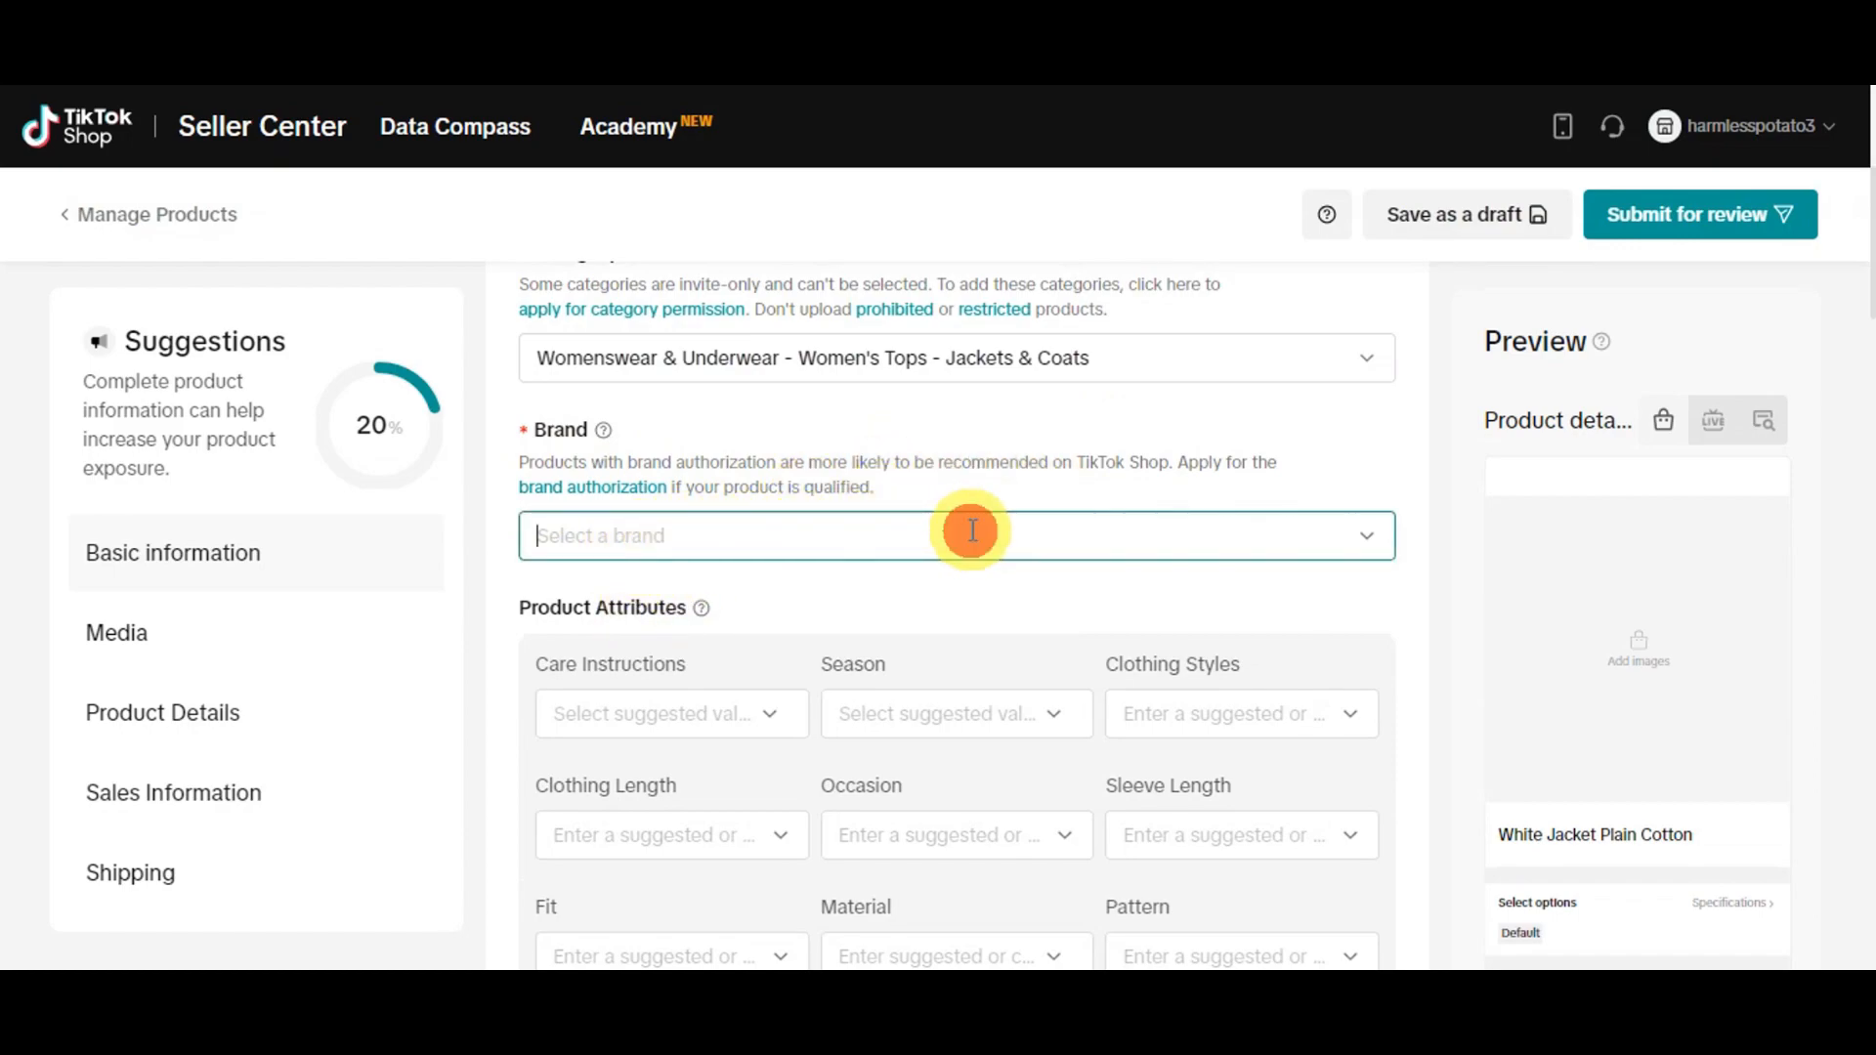
pyautogui.scroll(-5, 735, 655)
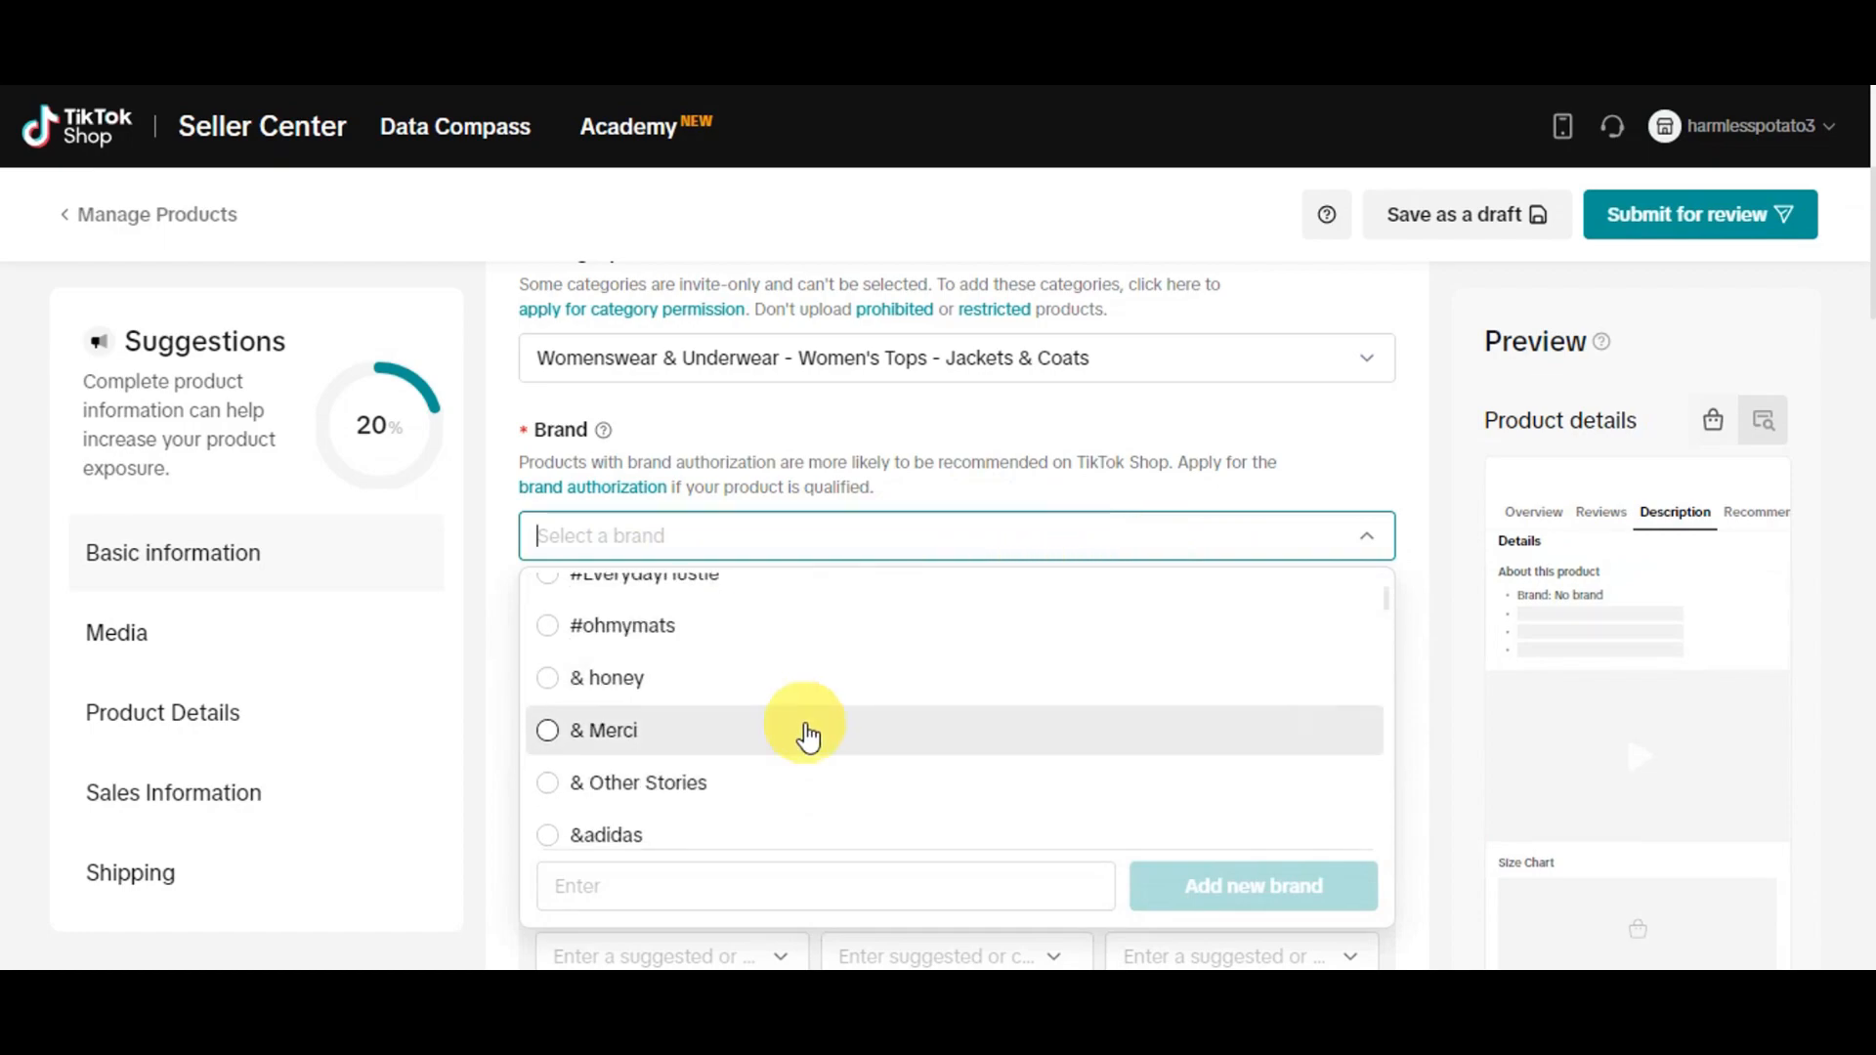
pyautogui.scroll(-4, 762, 684)
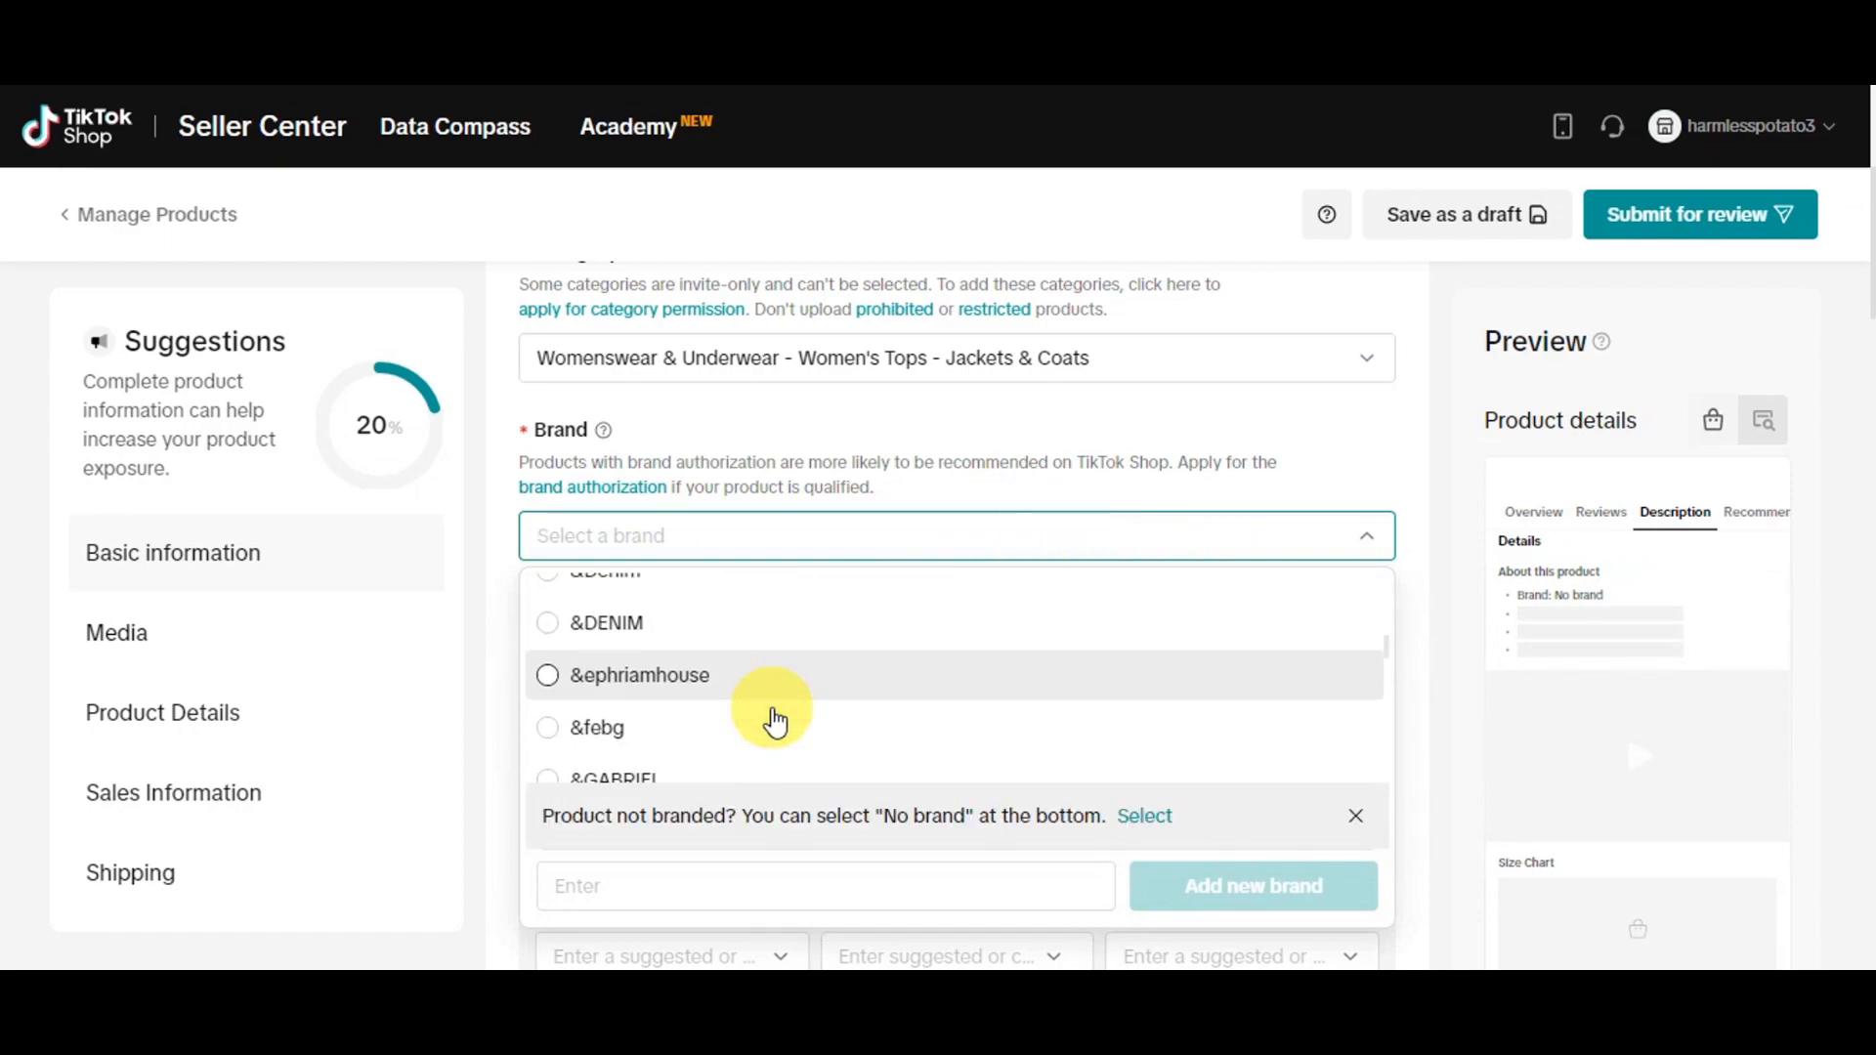
pyautogui.scroll(1, 778, 720)
pyautogui.click(544, 645)
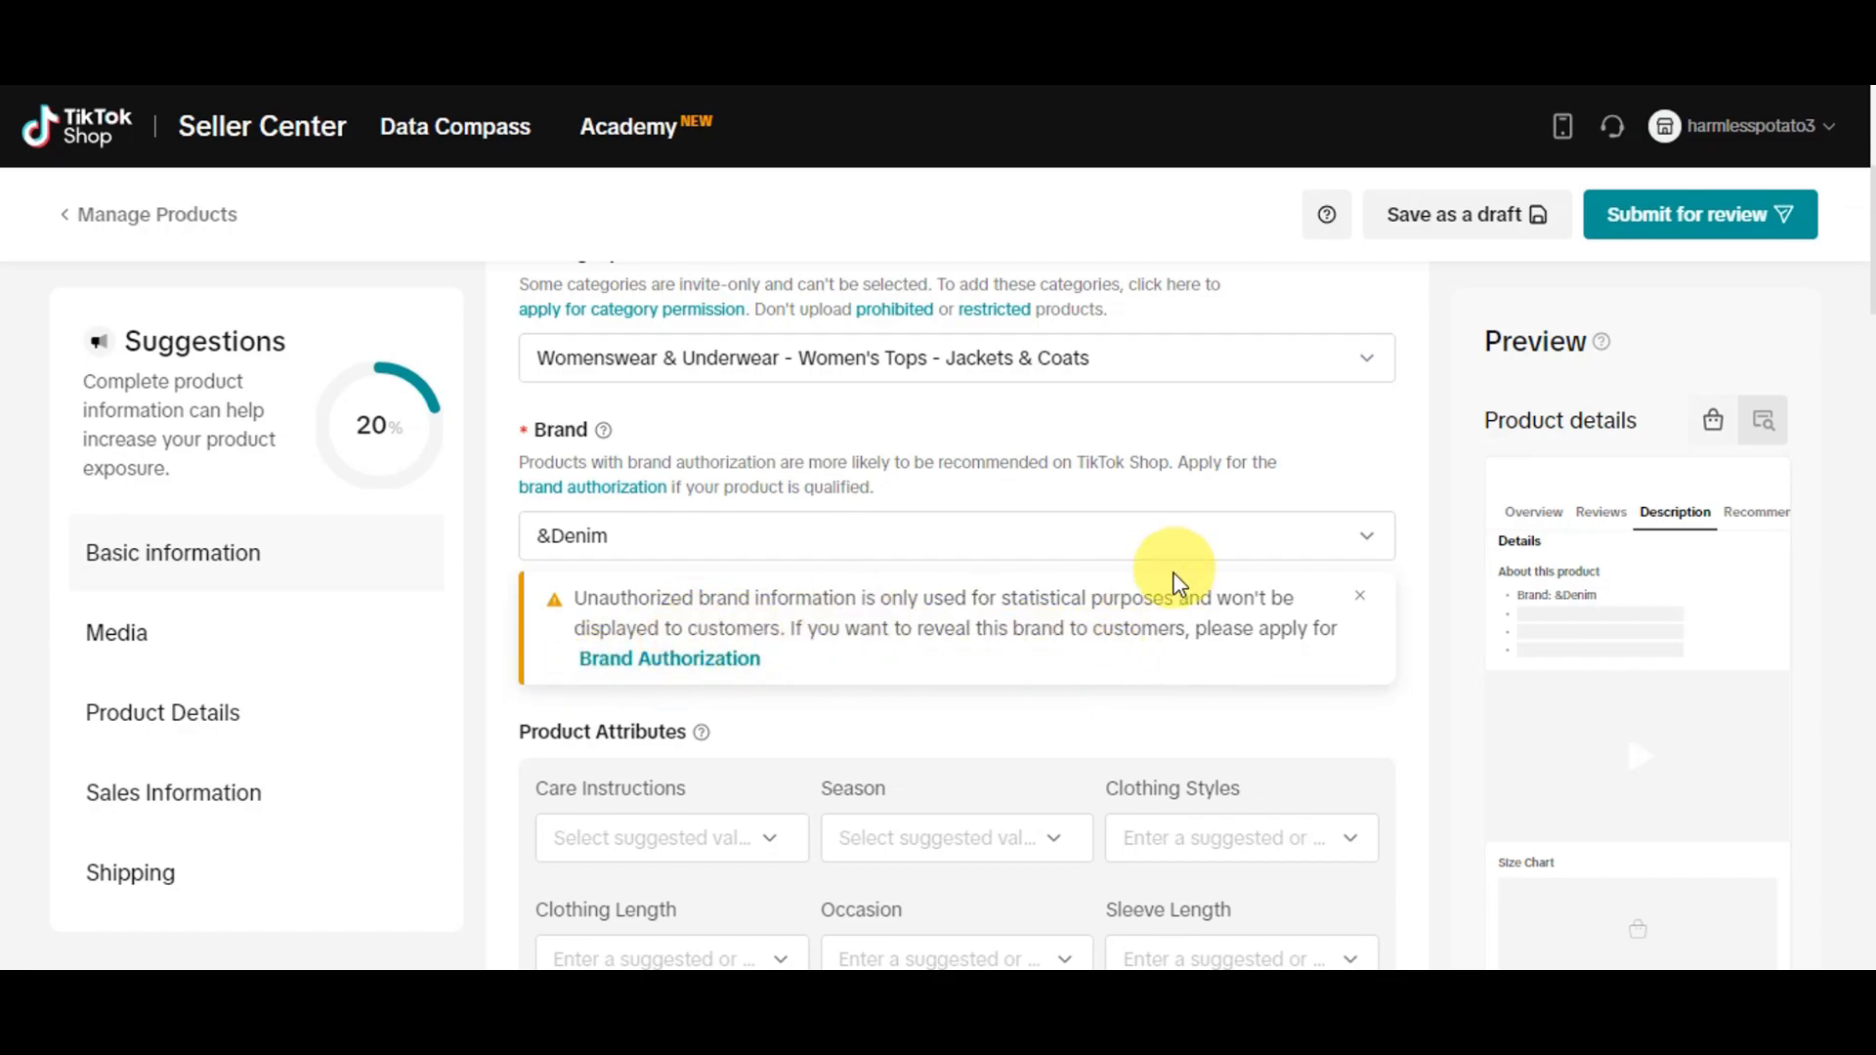
# Step: Fill in the product attributes, including Hand Wash, All Seasons, Denim Jackets, Medium length, Casual, Long Sleeve, Loose-Fitting, Cotton, Plain and the Ruffle design
pyautogui.scroll(-1, 1203, 555)
pyautogui.scroll(-3, 1202, 555)
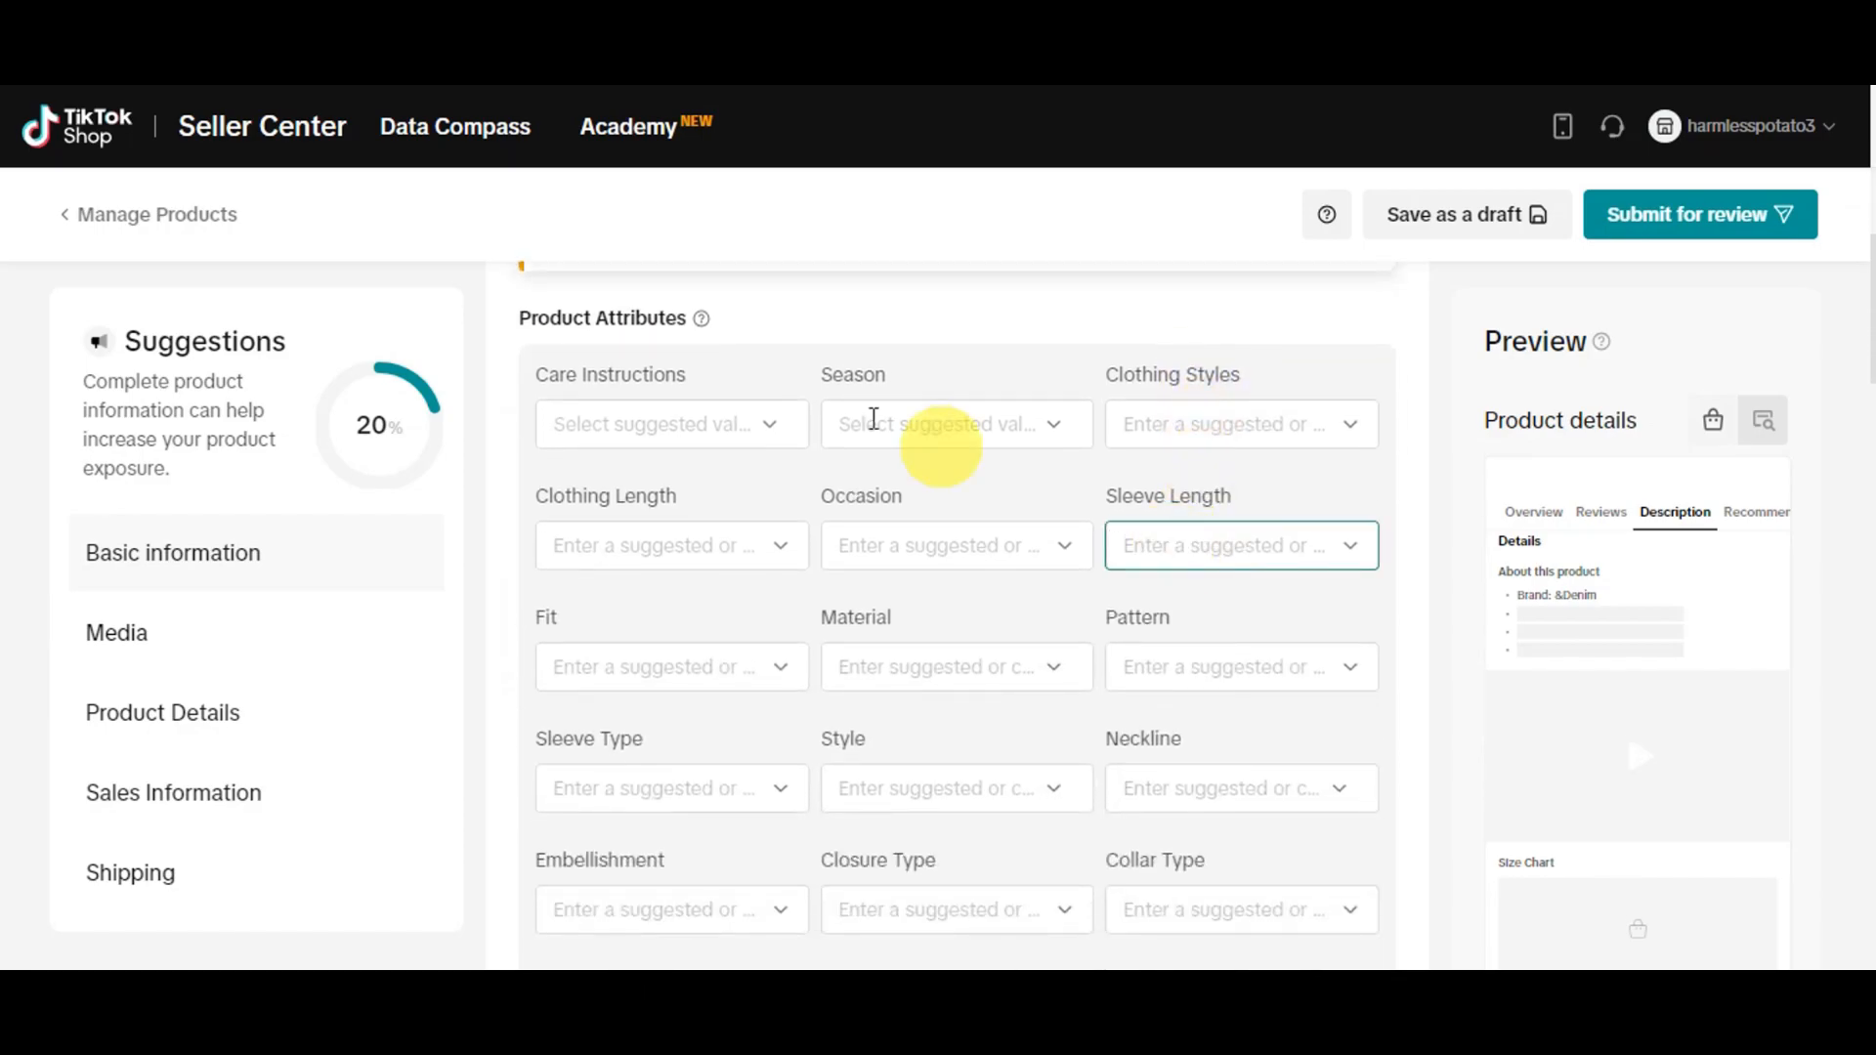
pyautogui.moveTo(703, 322)
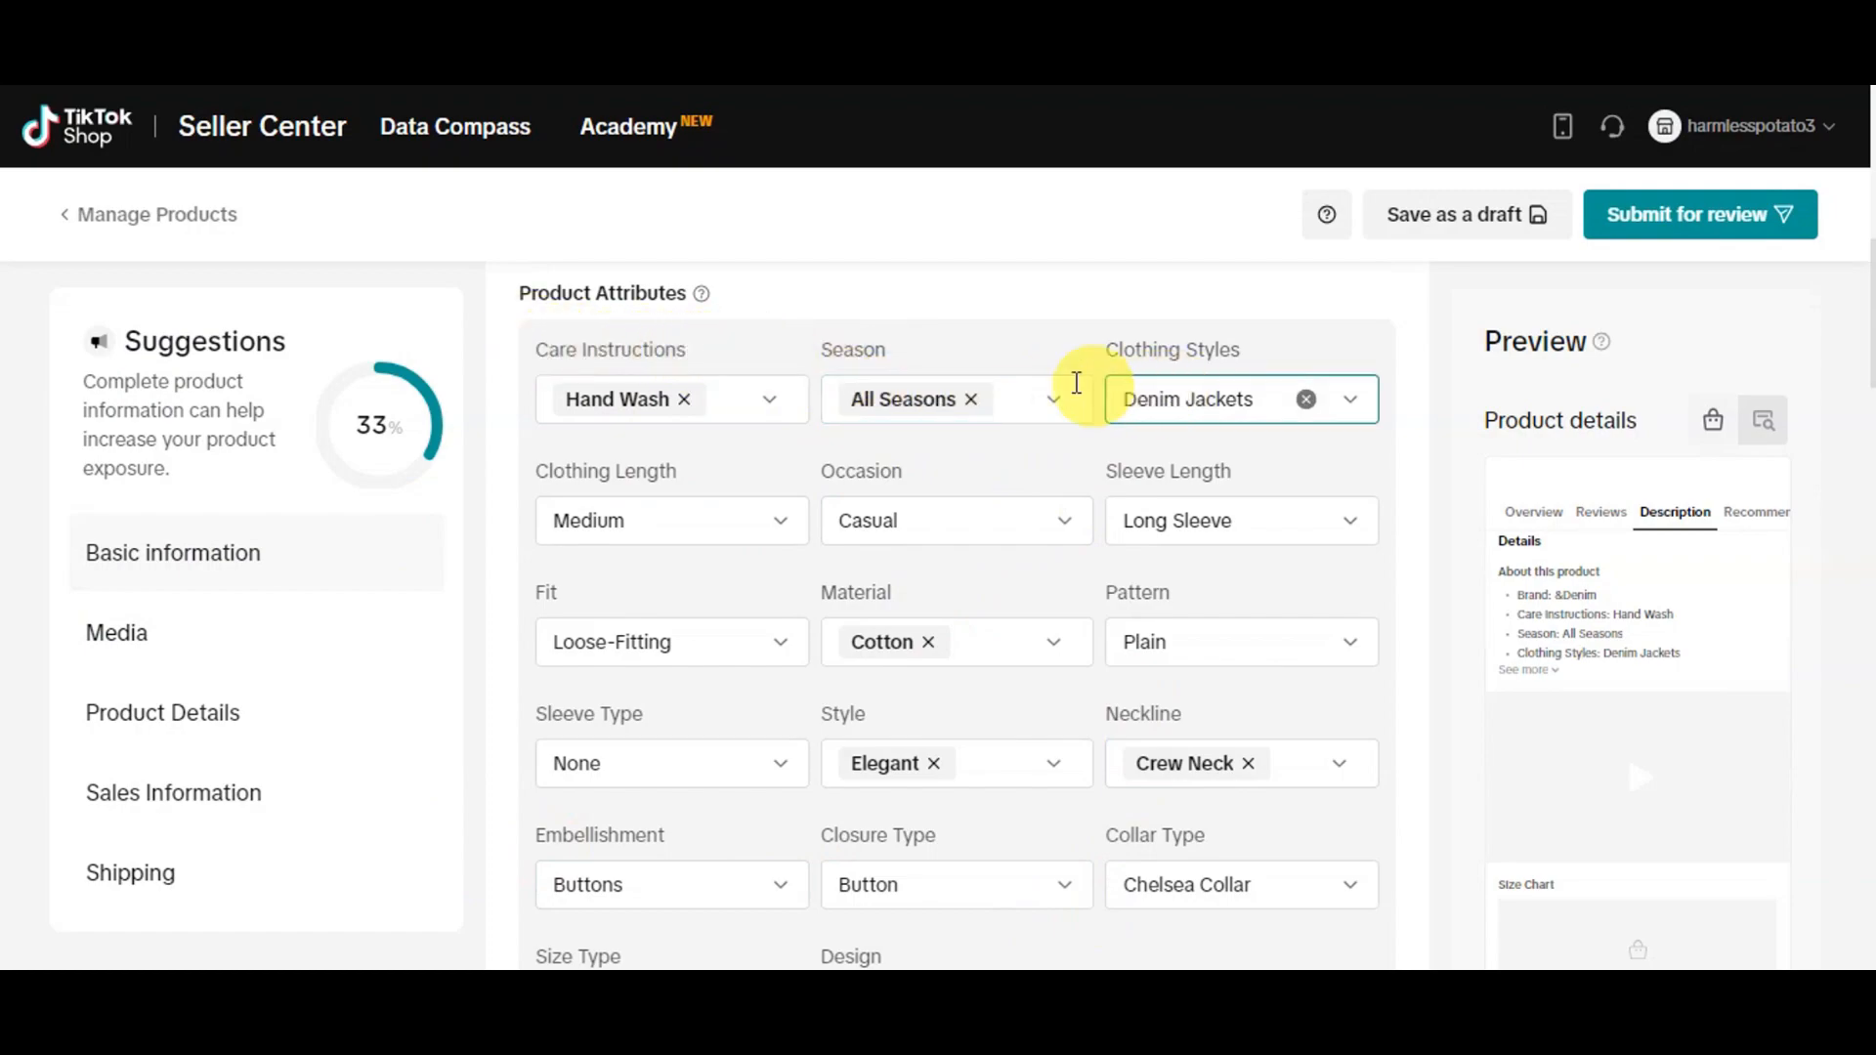
pyautogui.scroll(-1, 971, 439)
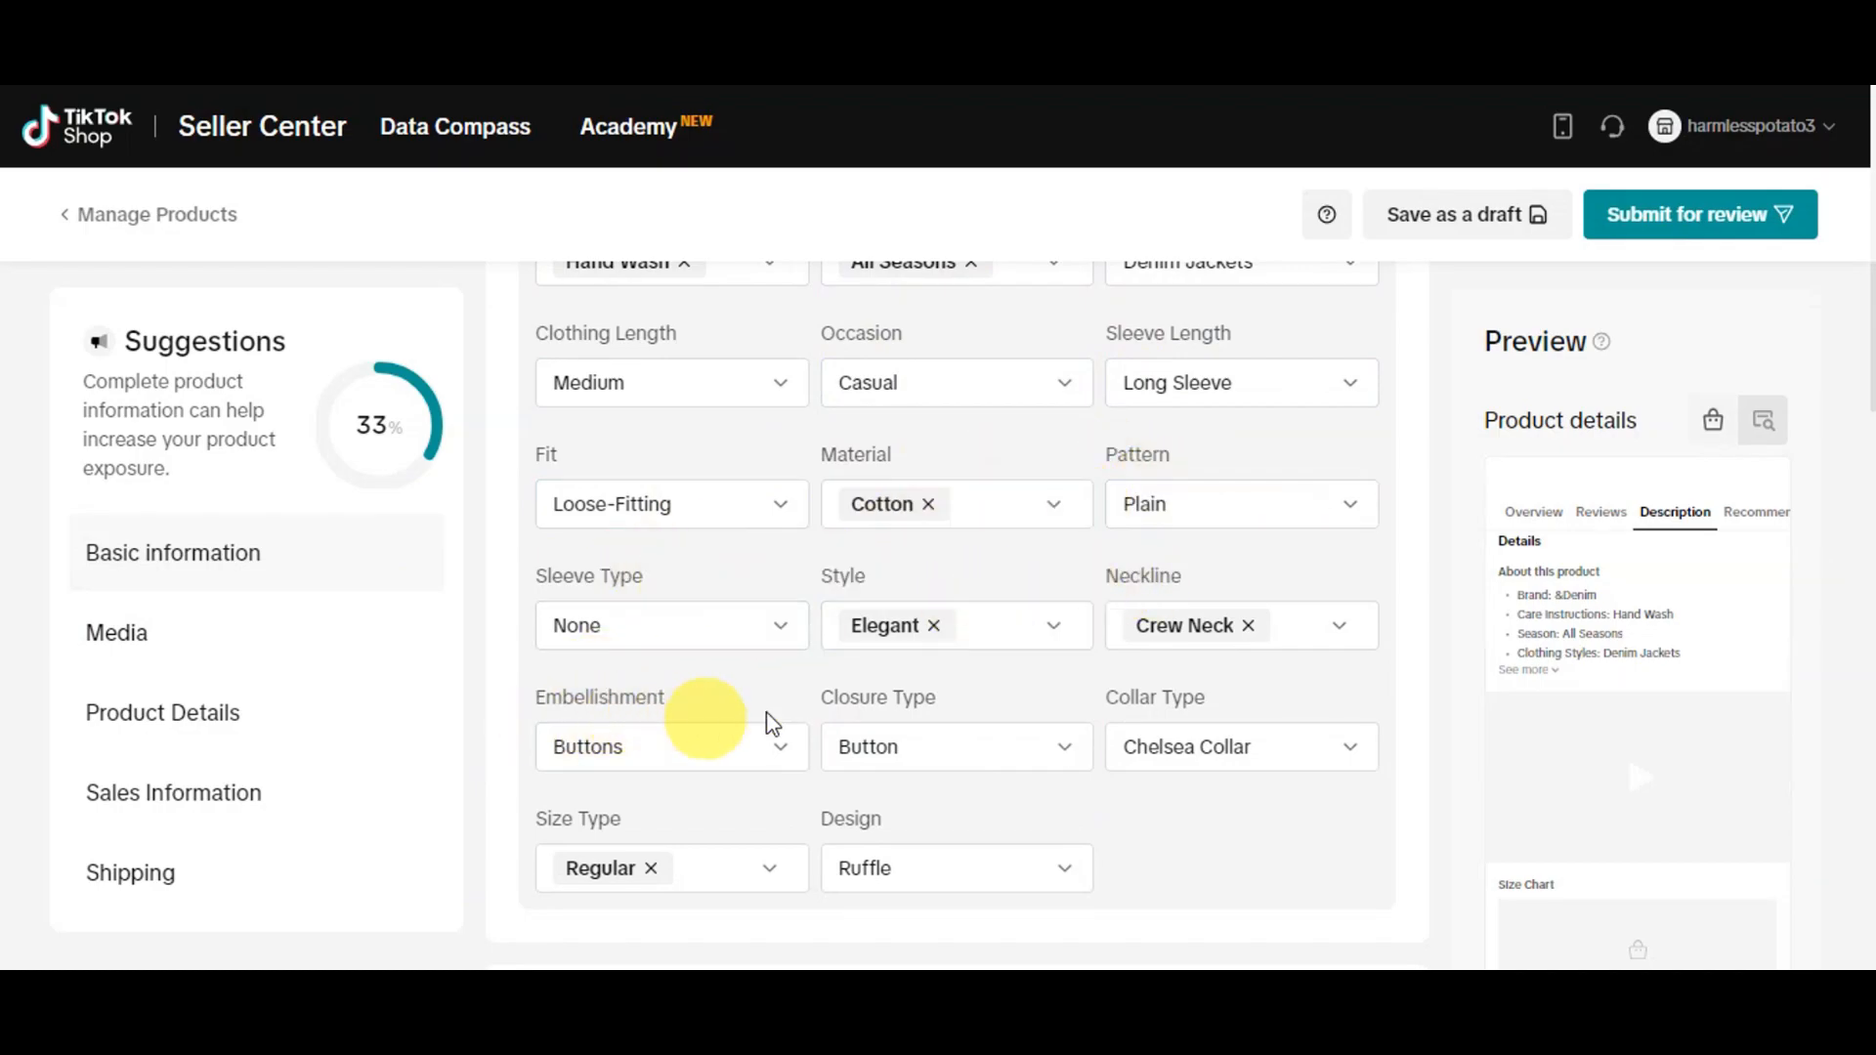
pyautogui.scroll(-1, 1171, 733)
pyautogui.scroll(-1, 1171, 731)
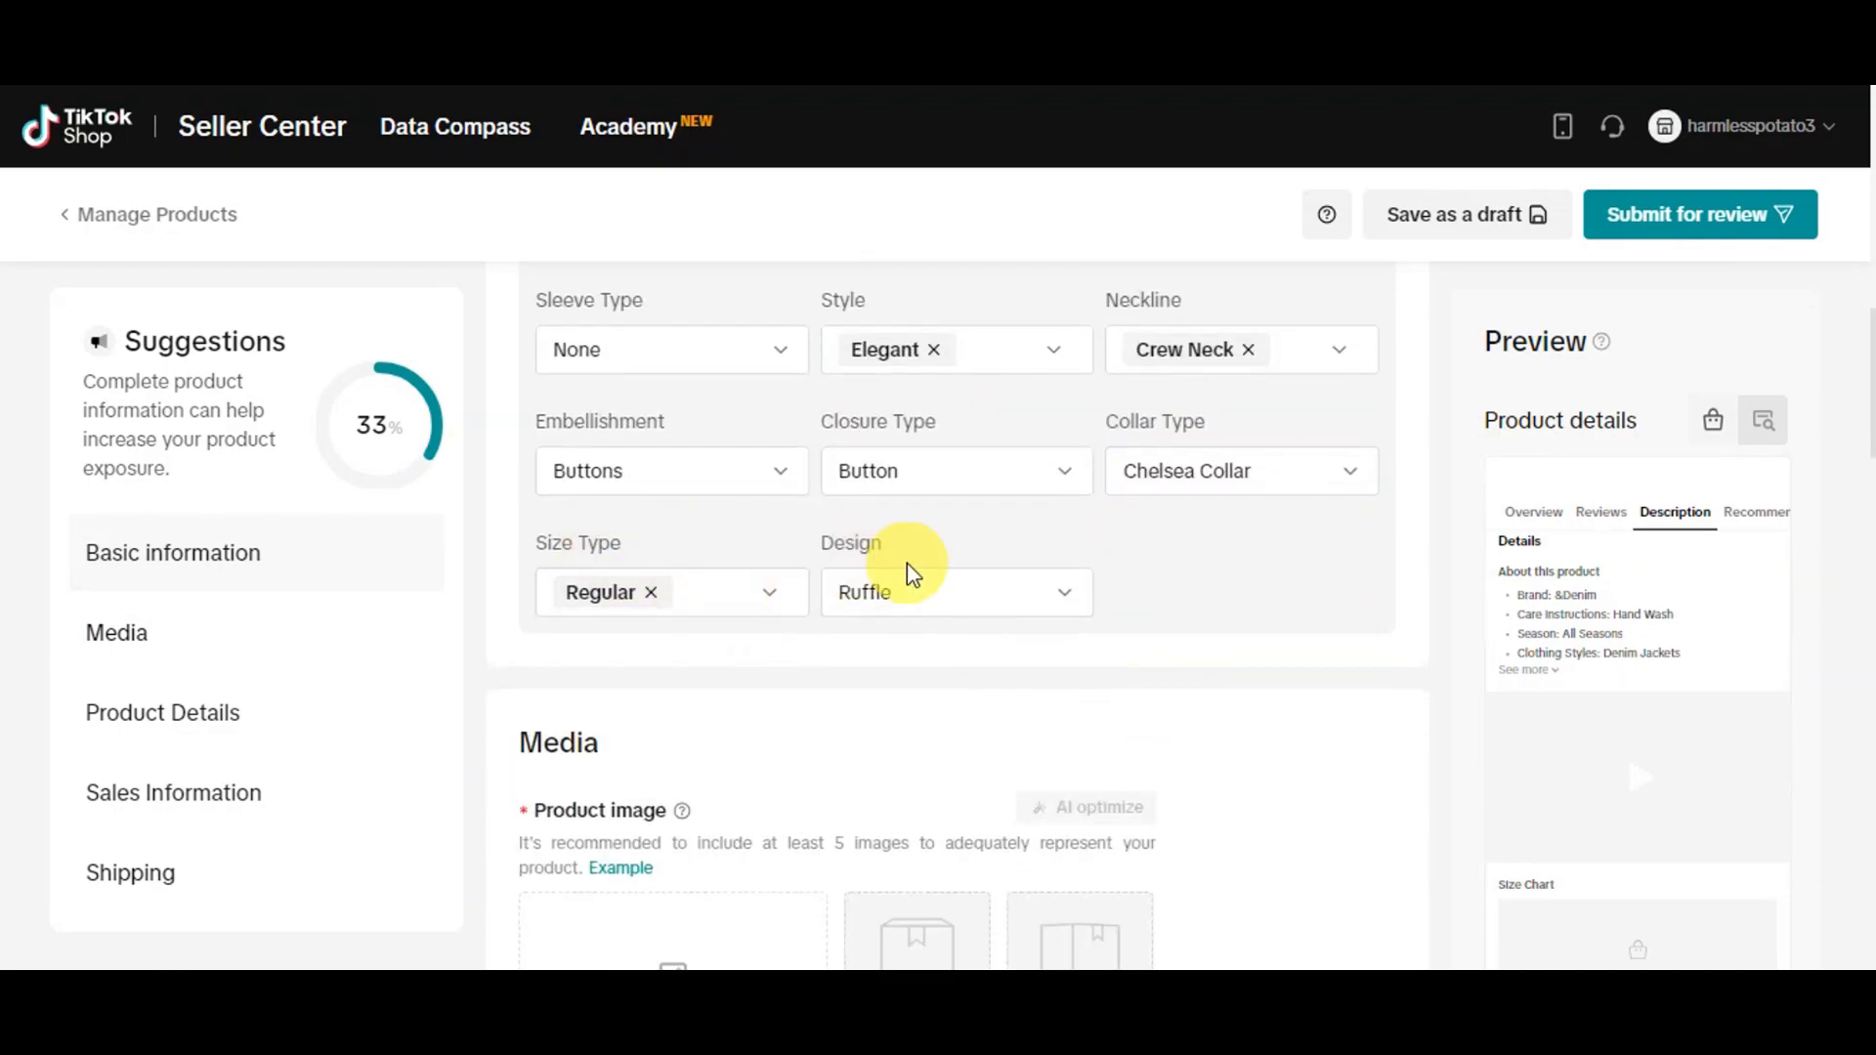
pyautogui.click(1070, 599)
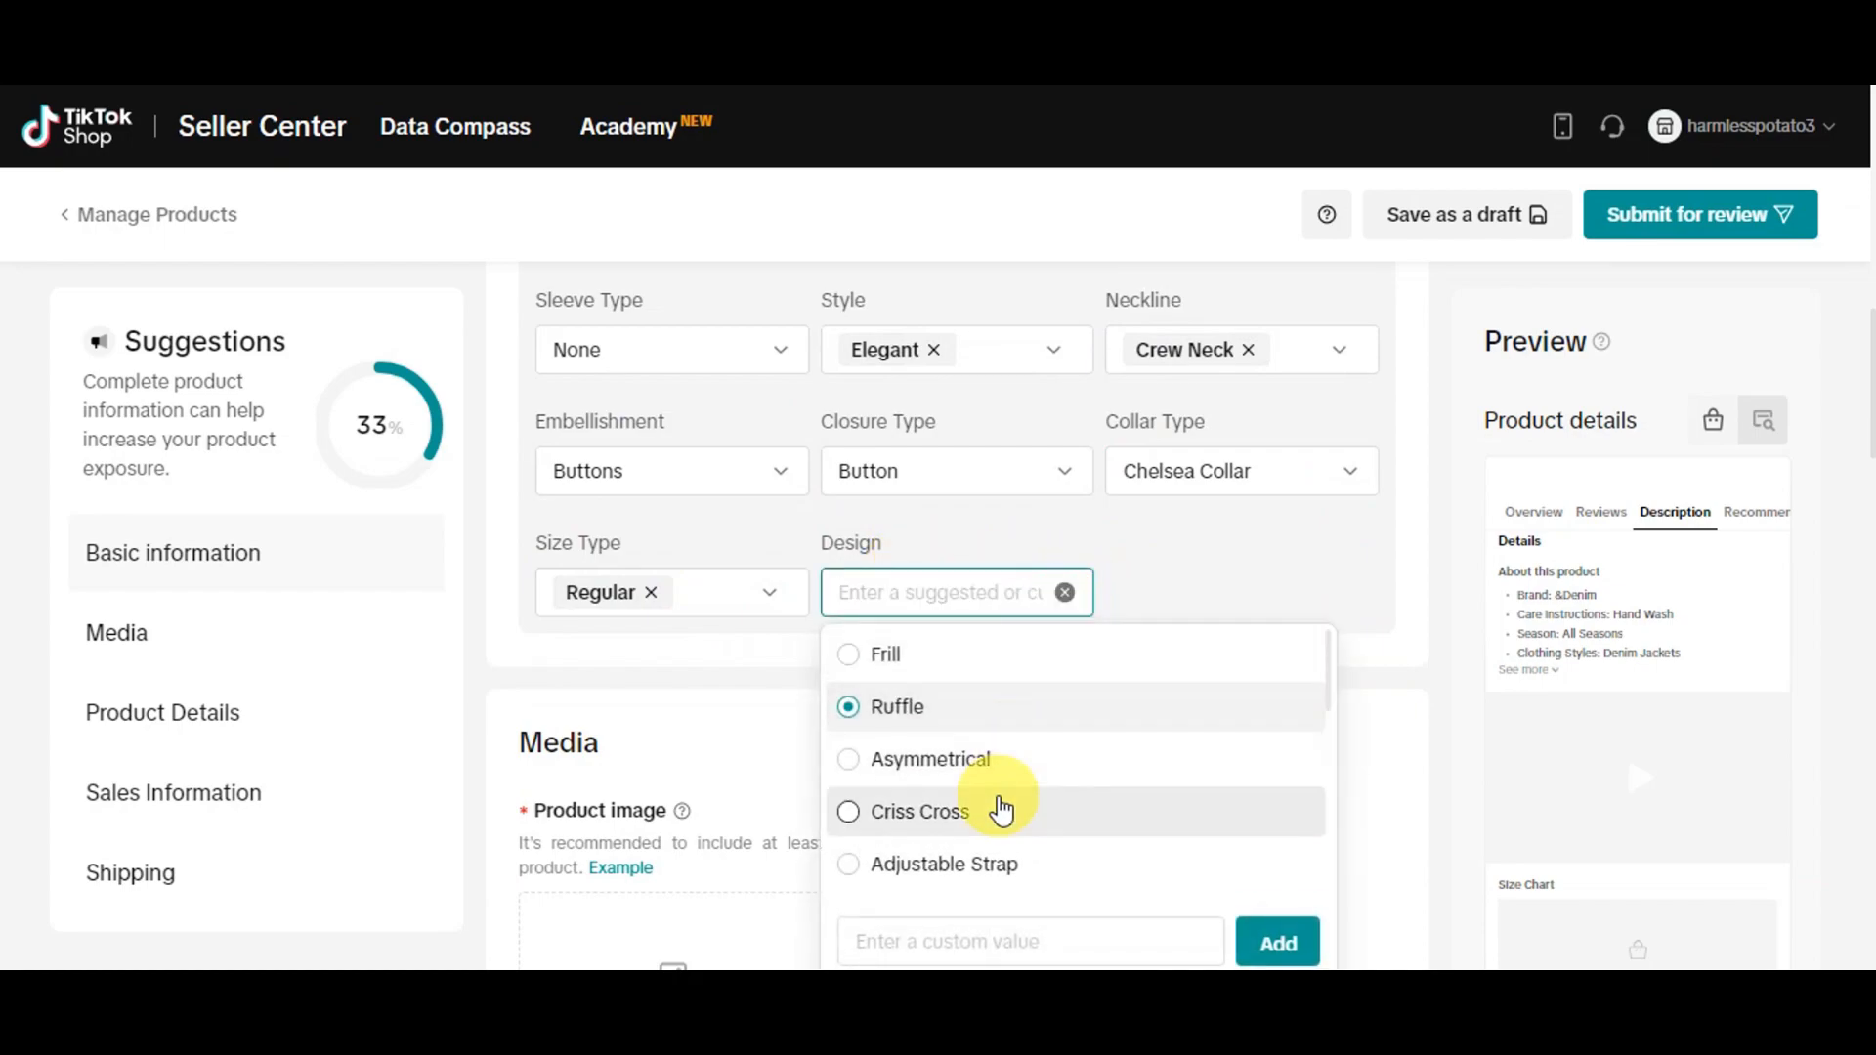
pyautogui.click(955, 710)
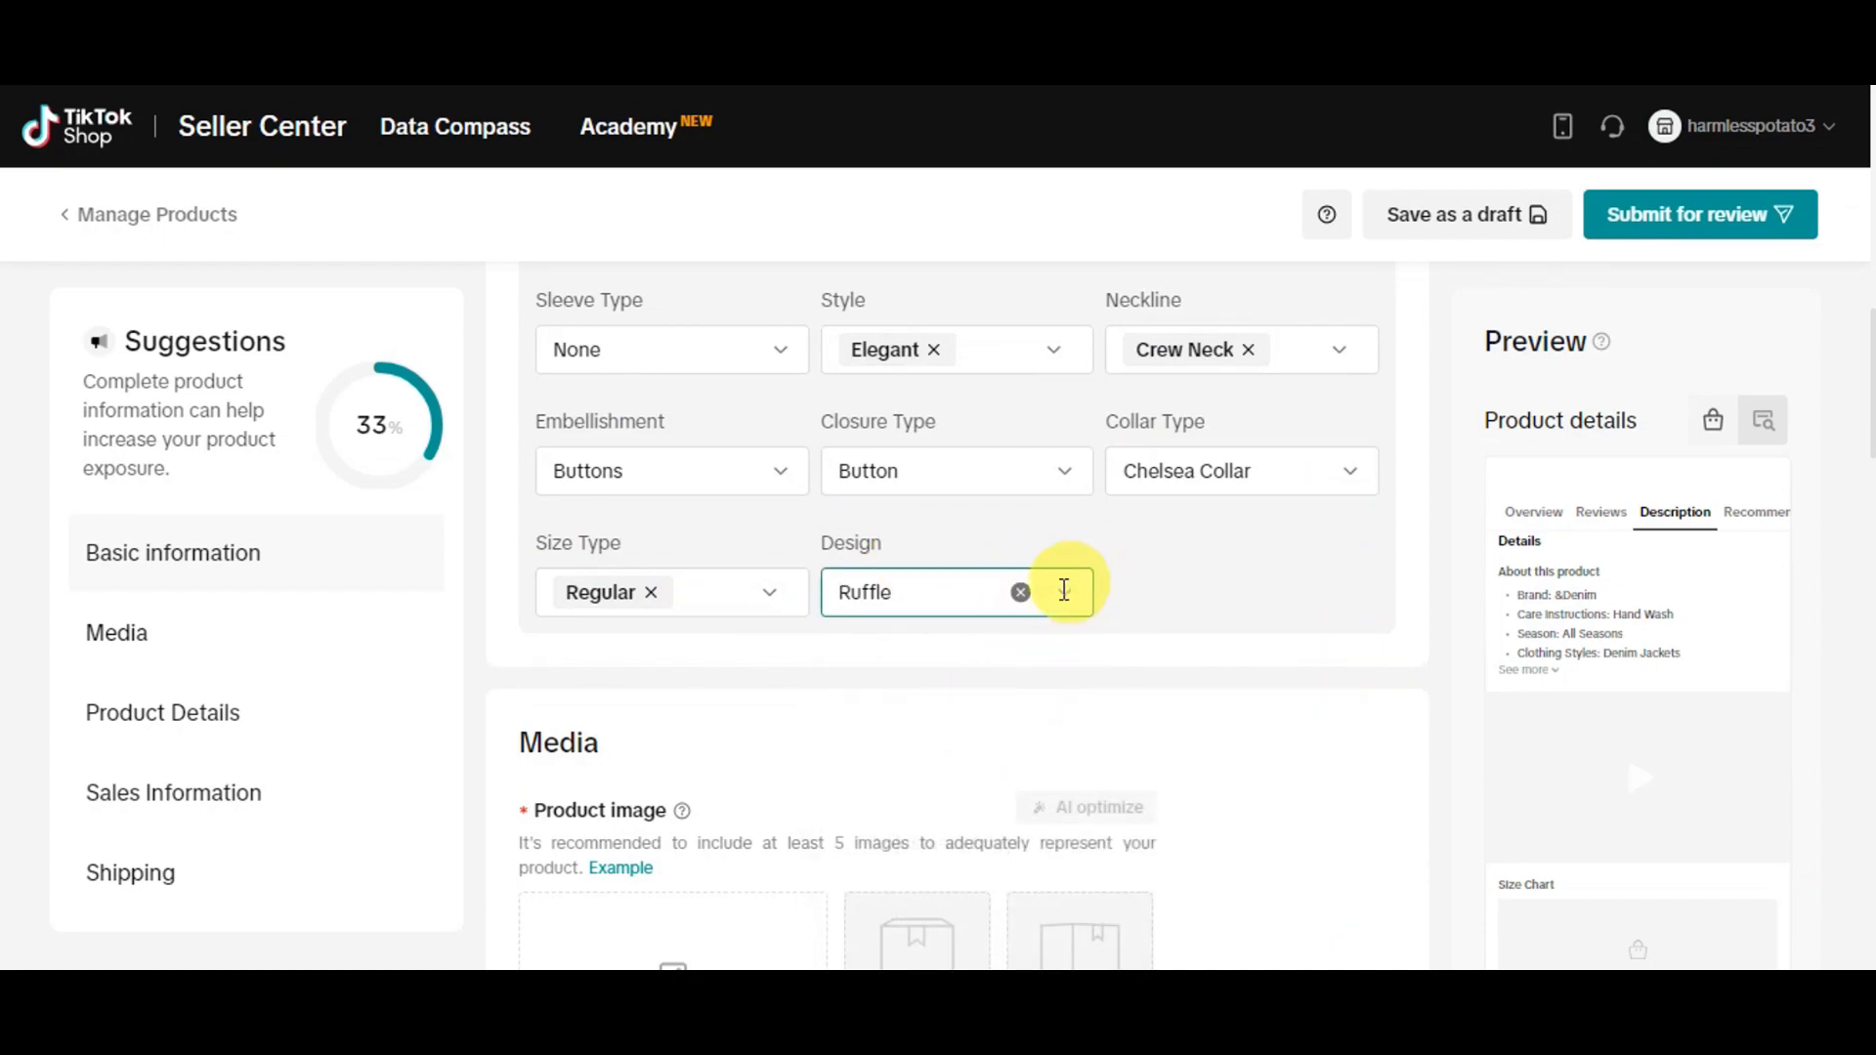
# Step: Upload five photos of the white jacket on different background colours as the product images, including the main image
pyautogui.scroll(-4, 1055, 596)
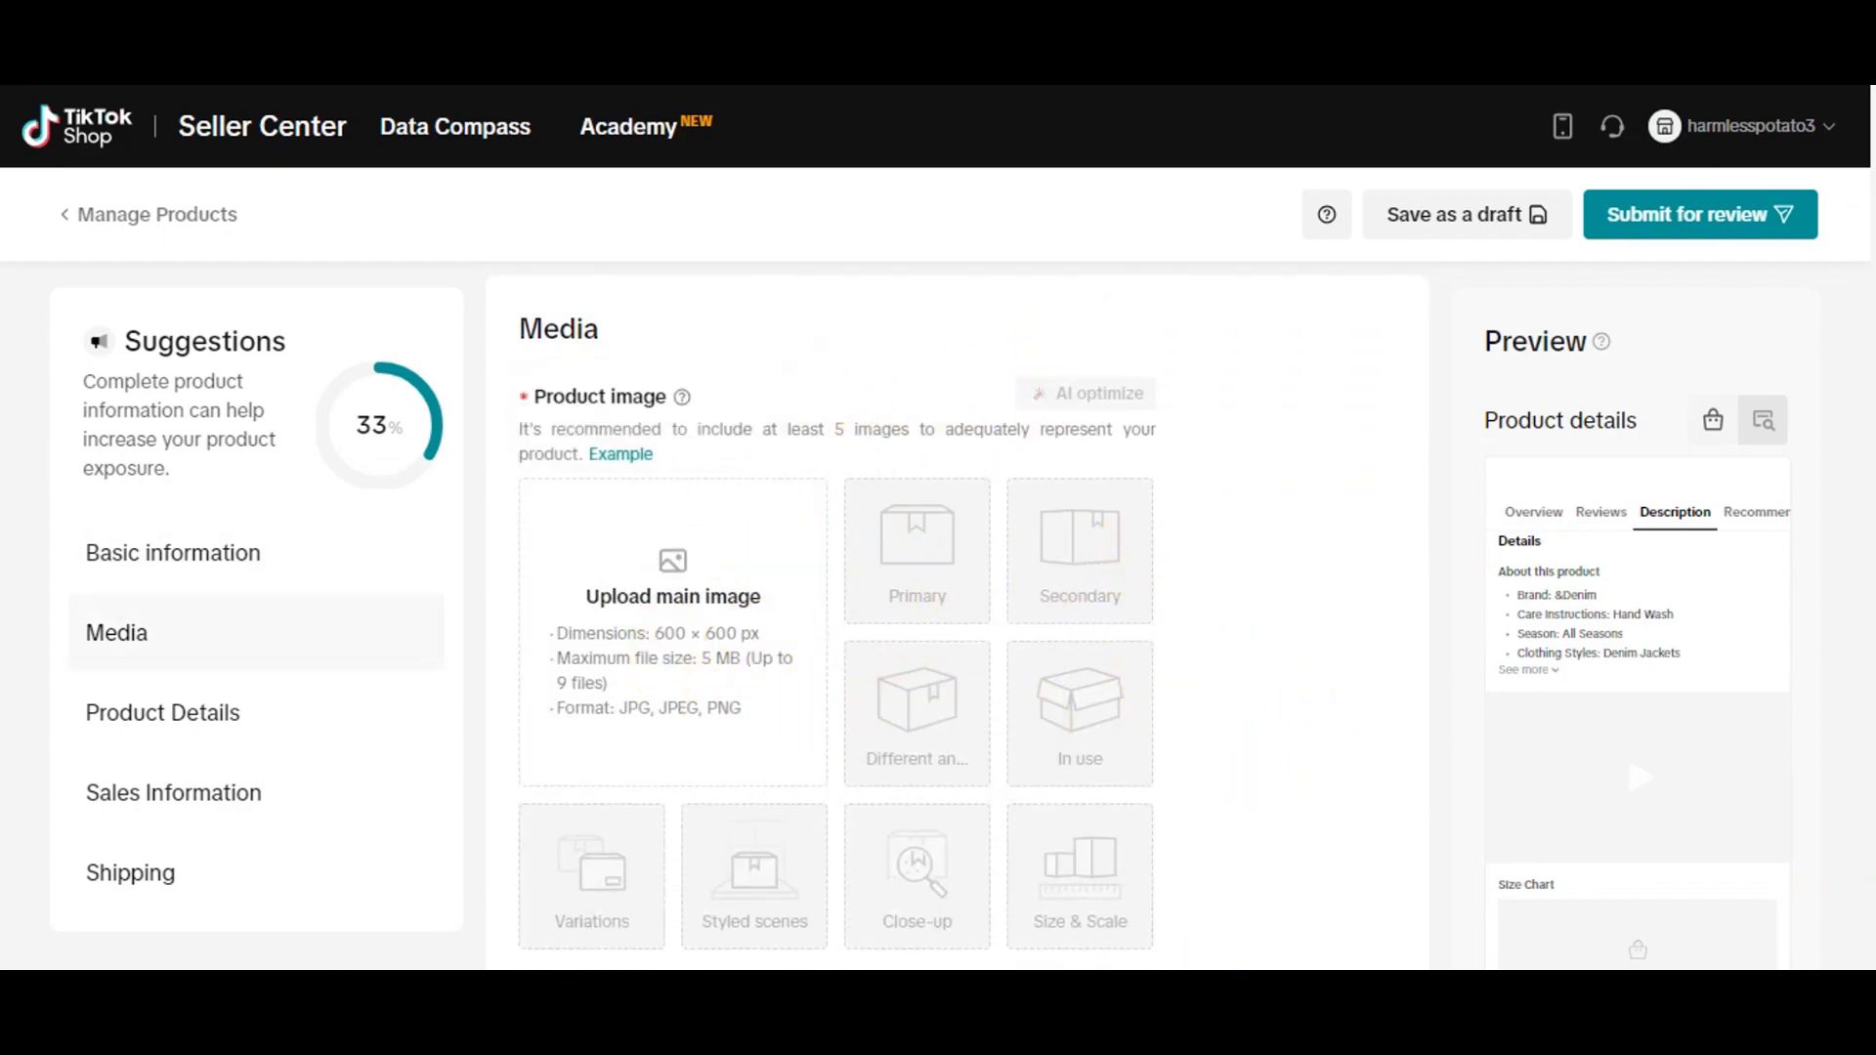
pyautogui.moveTo(1273, 995)
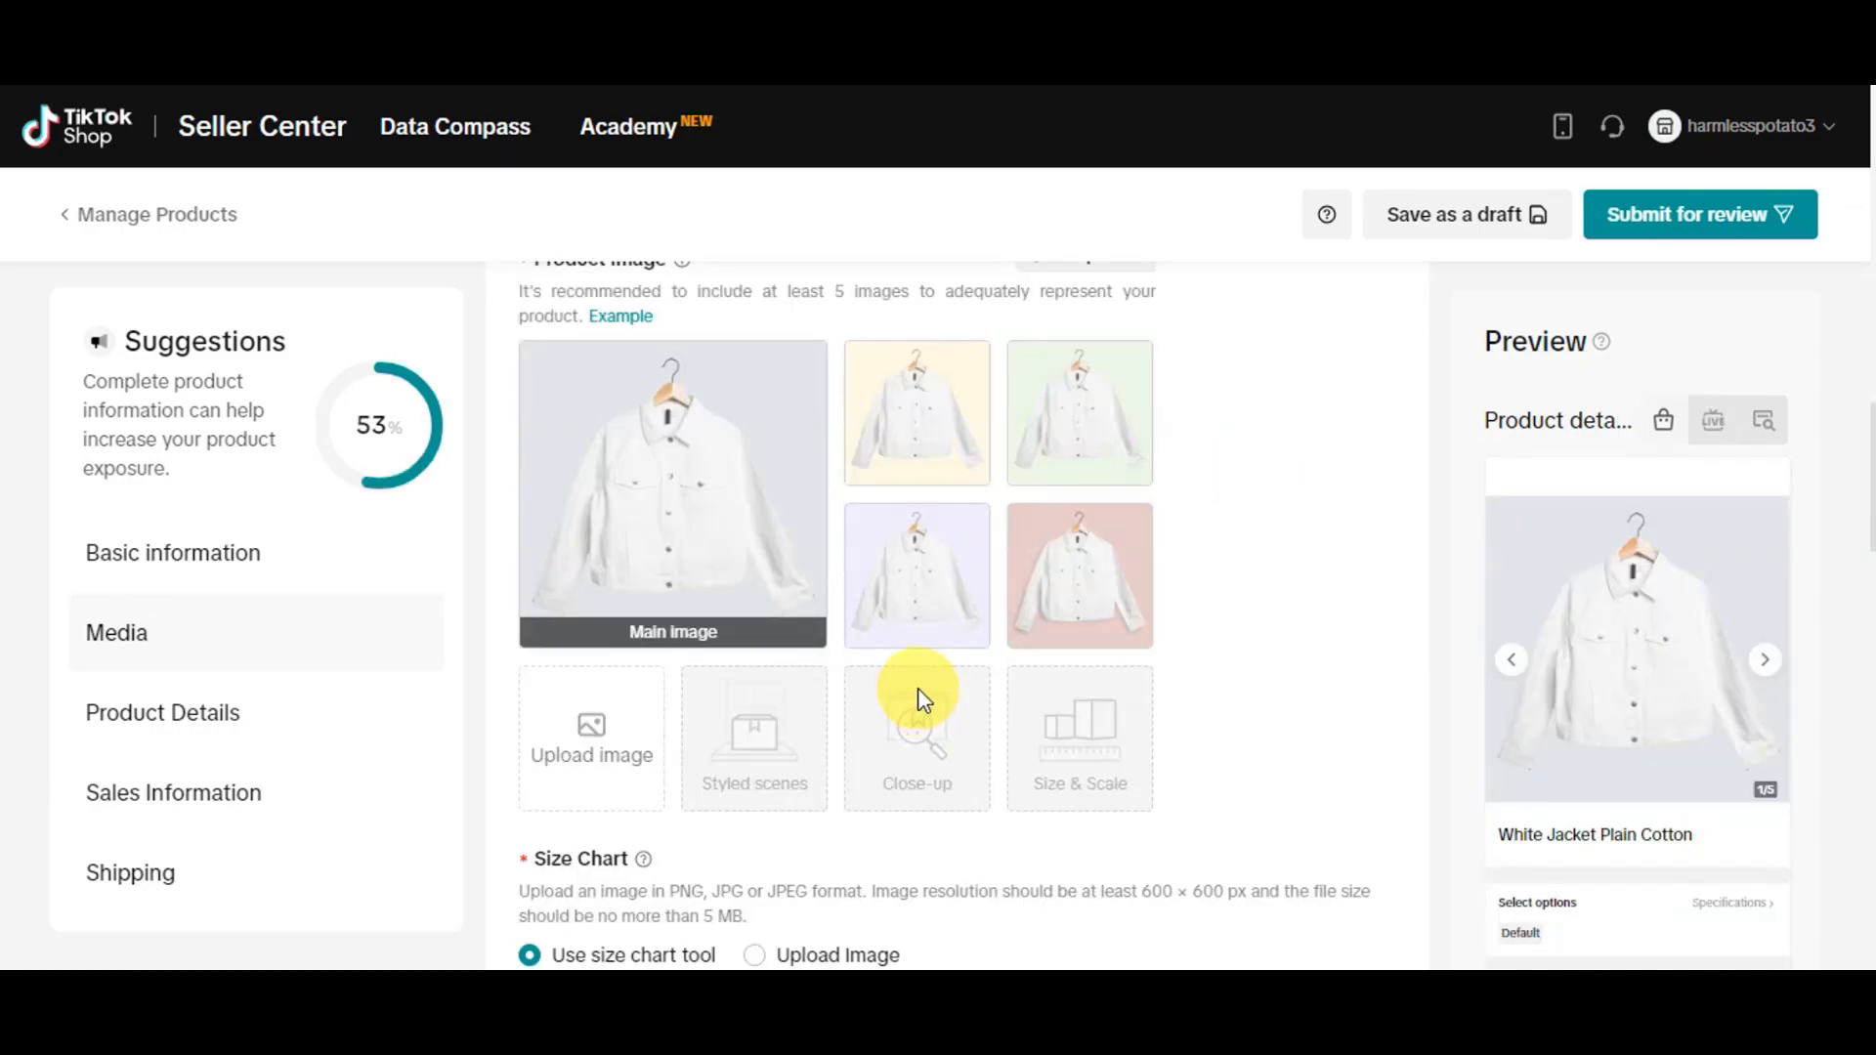
# Step: Add a new one-size size chart with length and bust measurements for the jacket and submit it
pyautogui.moveTo(610, 467)
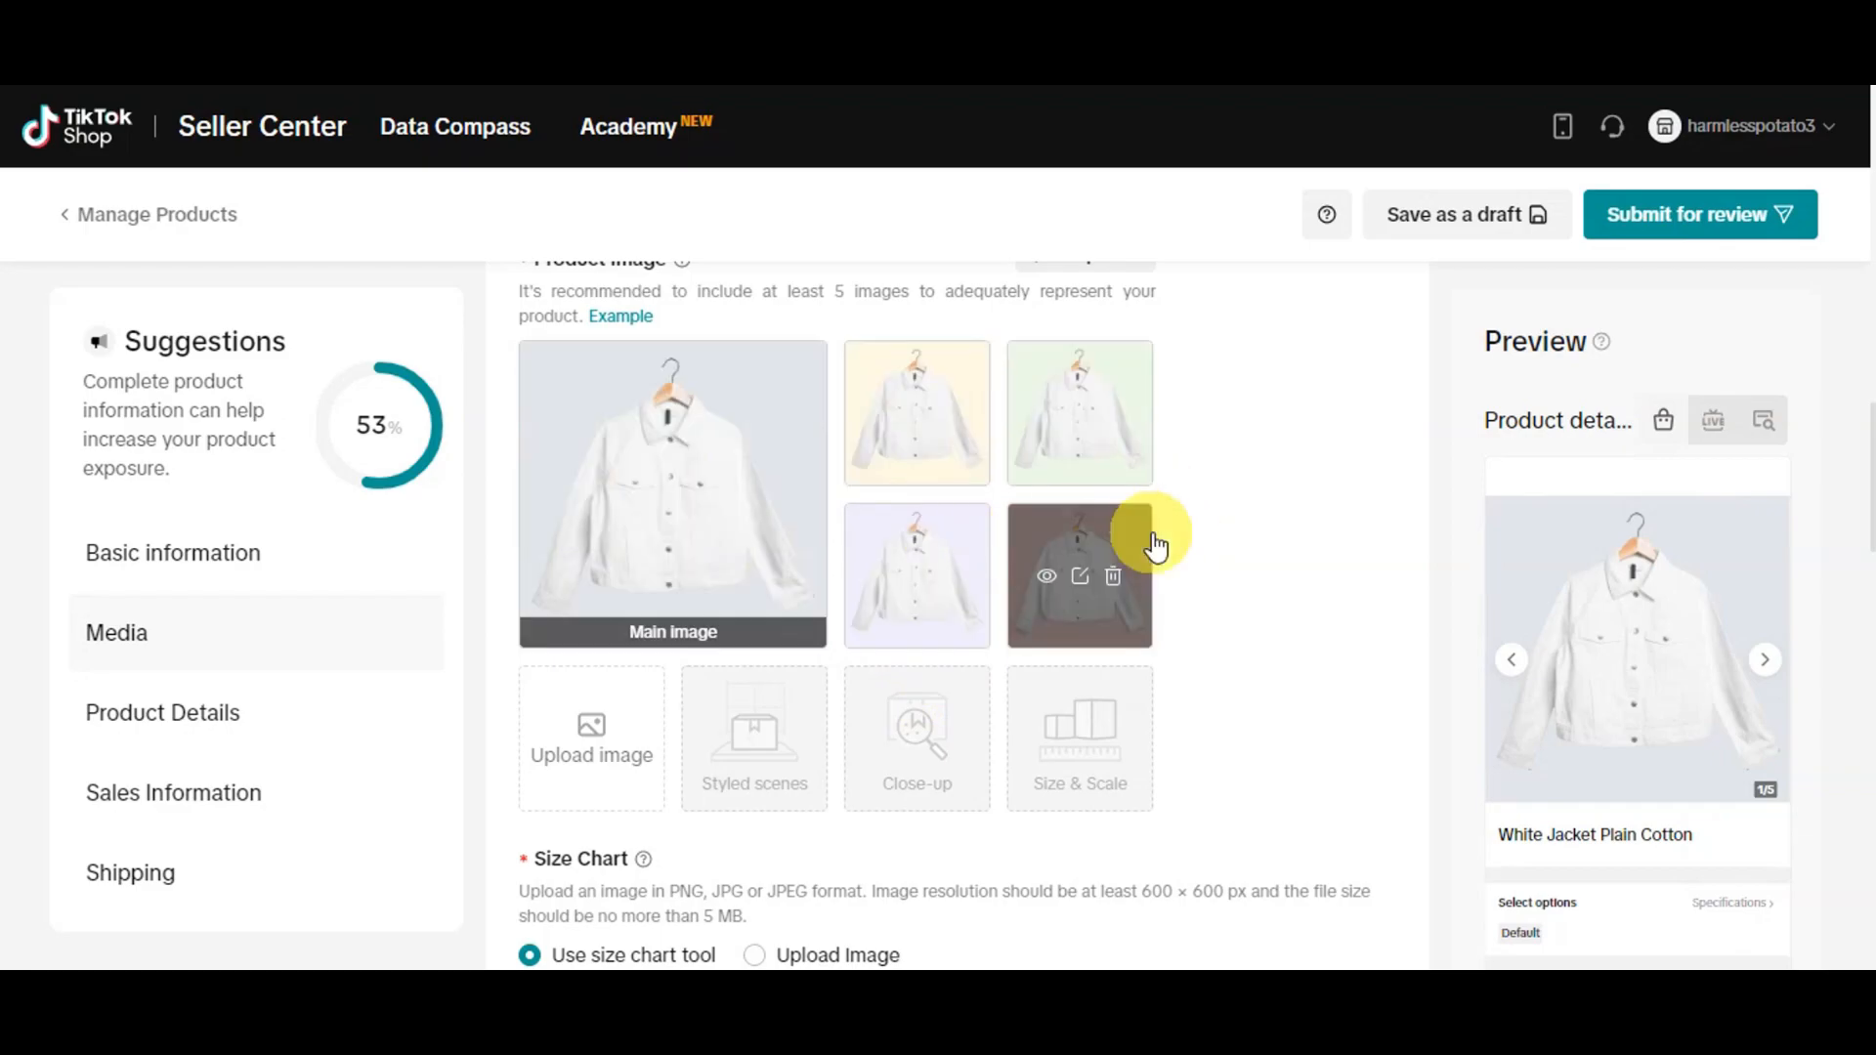
pyautogui.scroll(2, 1177, 718)
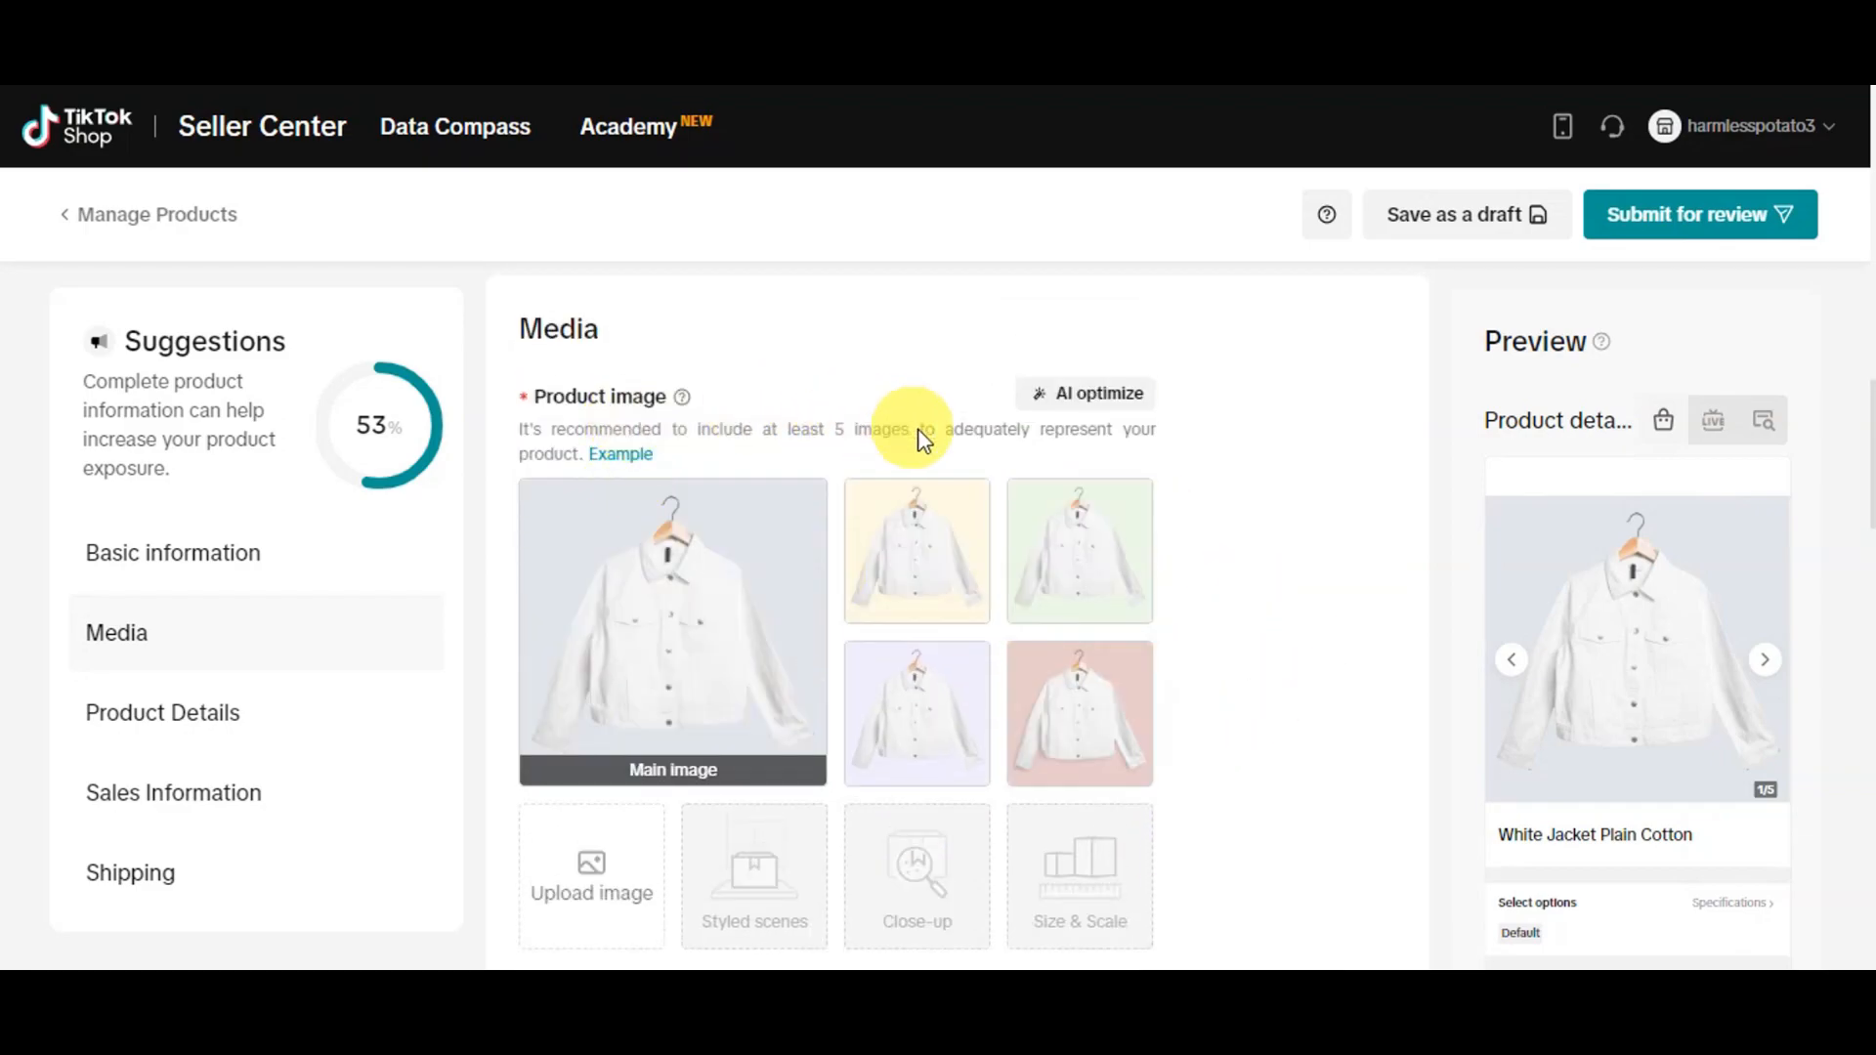
pyautogui.scroll(-4, 991, 643)
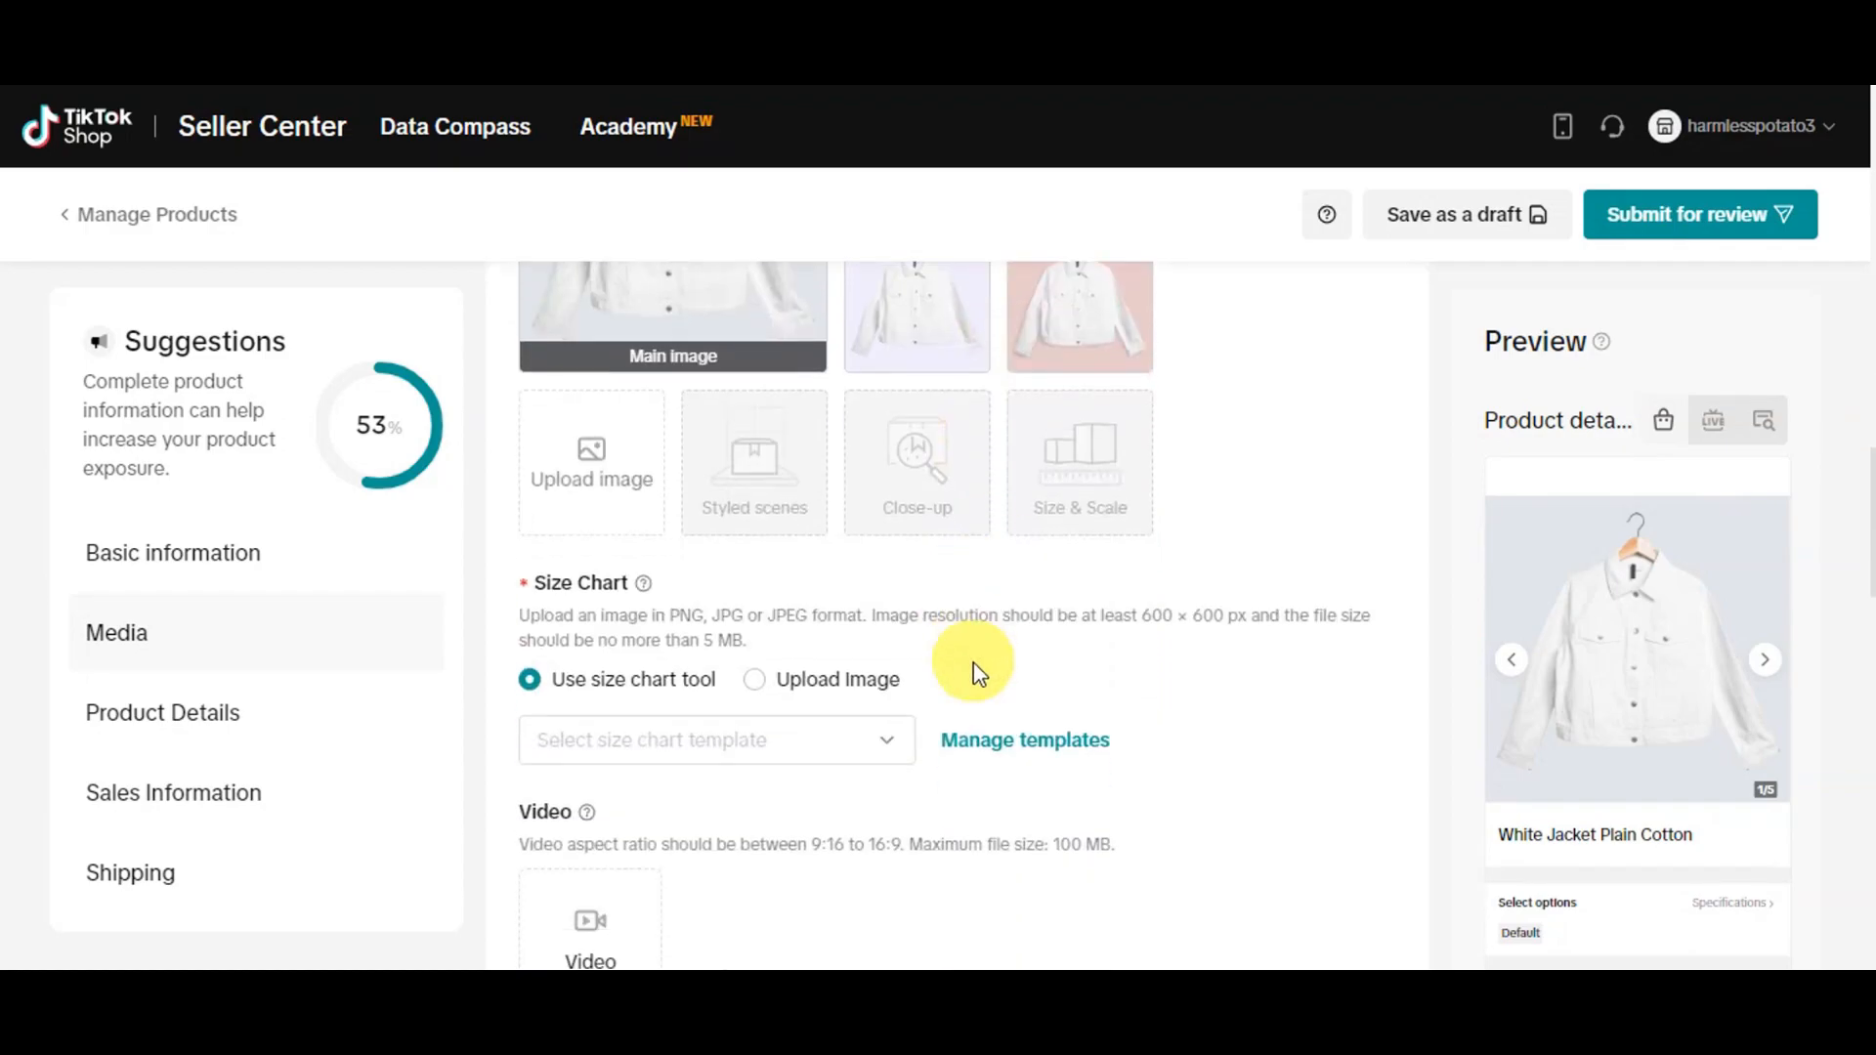
pyautogui.scroll(-3, 566, 664)
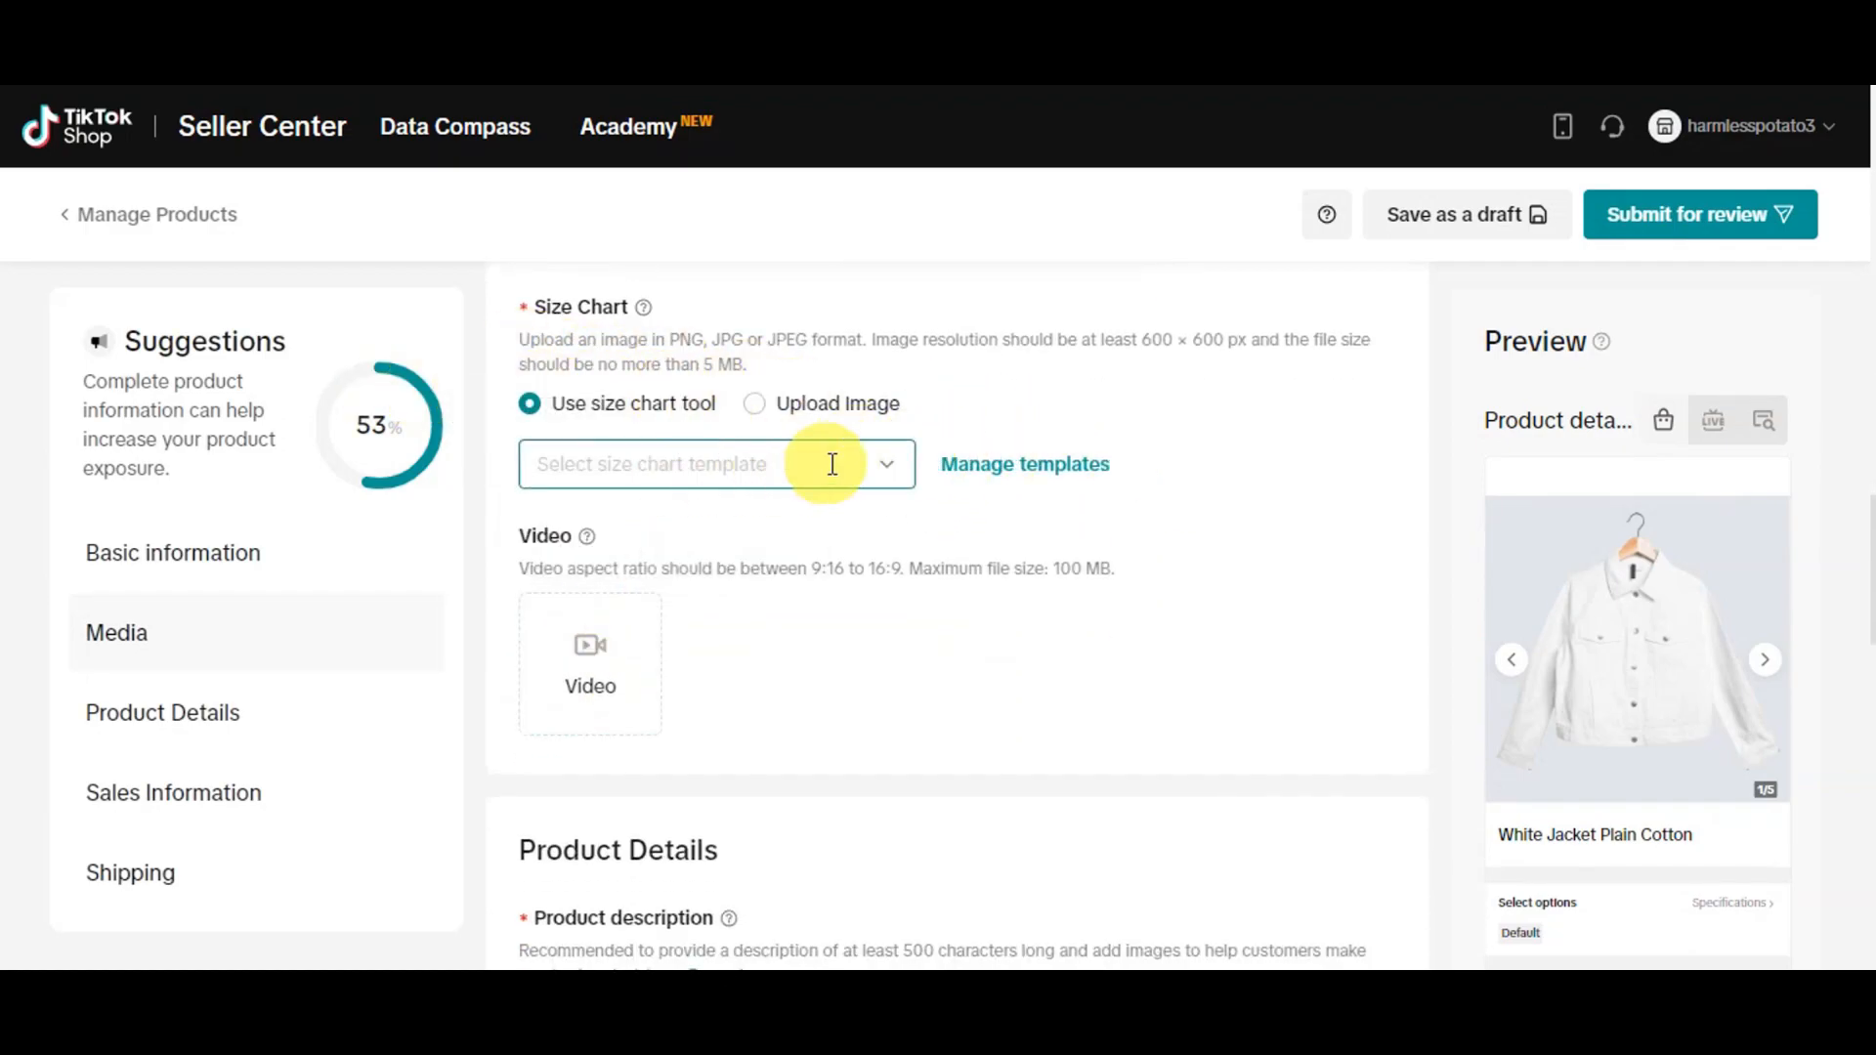
pyautogui.click(883, 471)
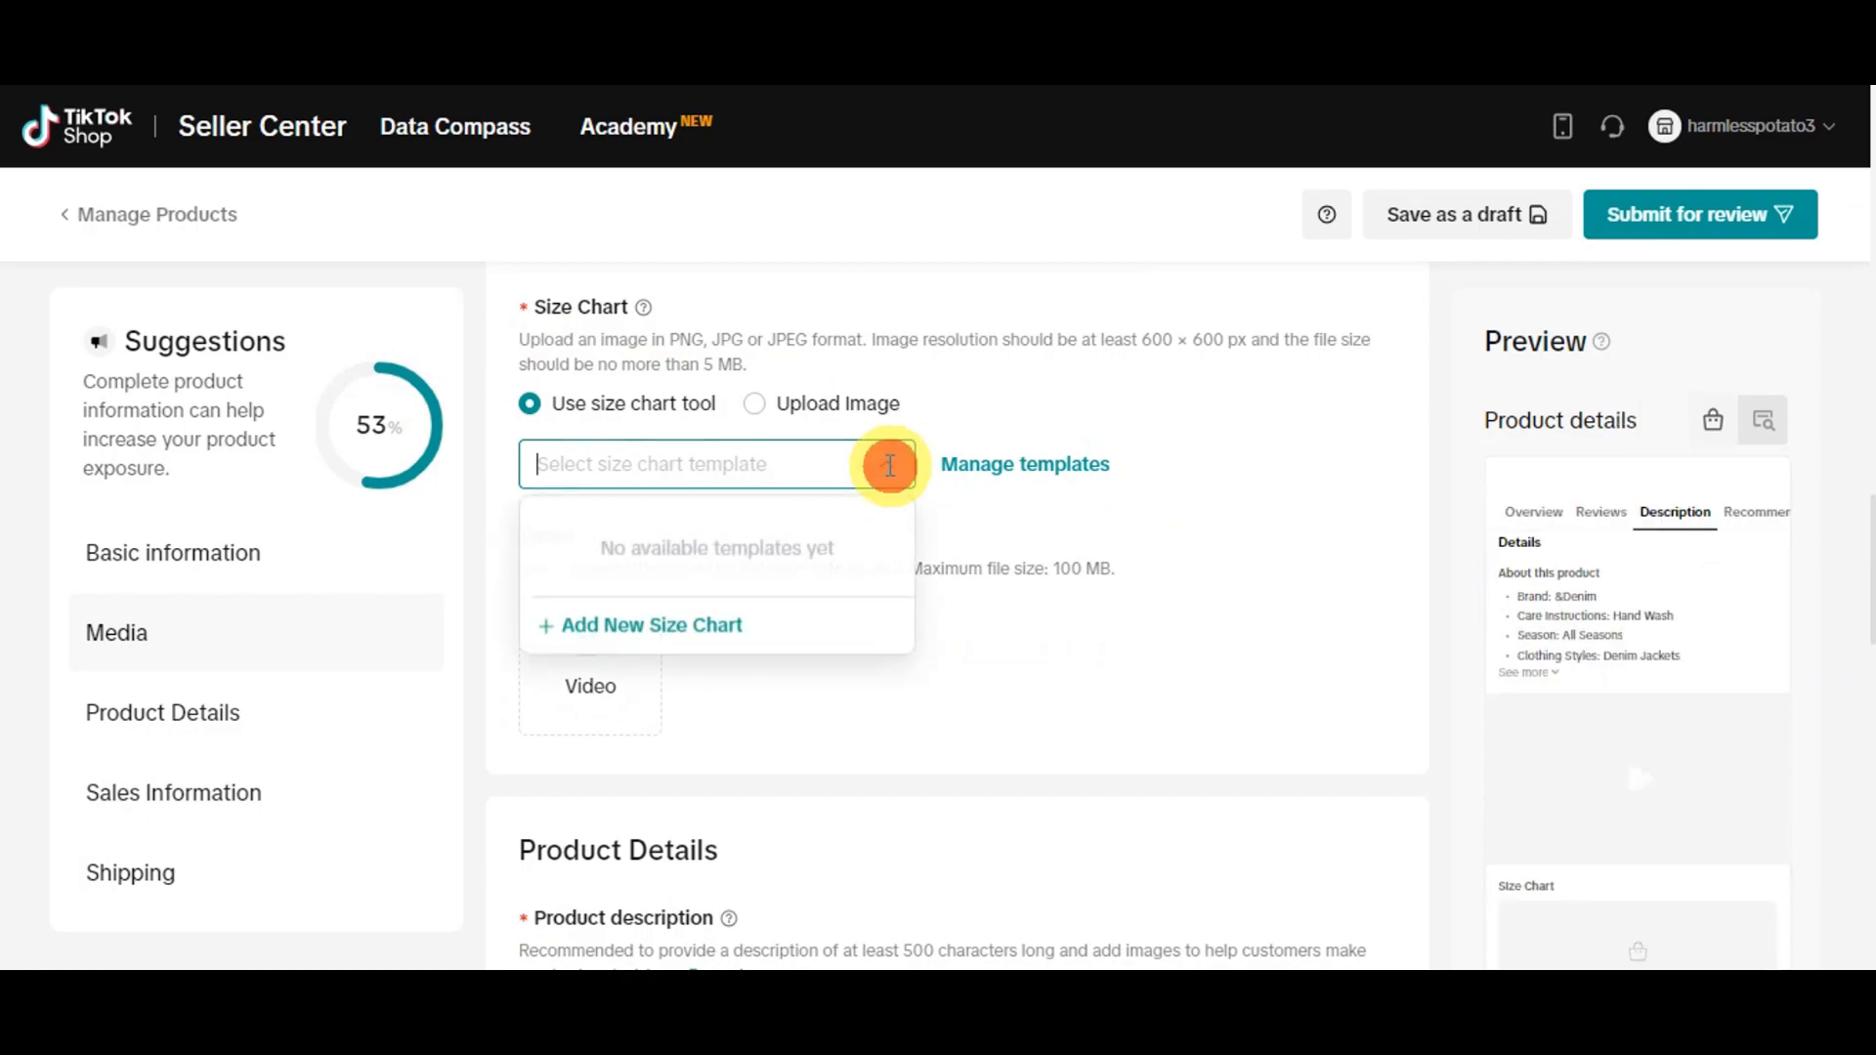
pyautogui.click(652, 635)
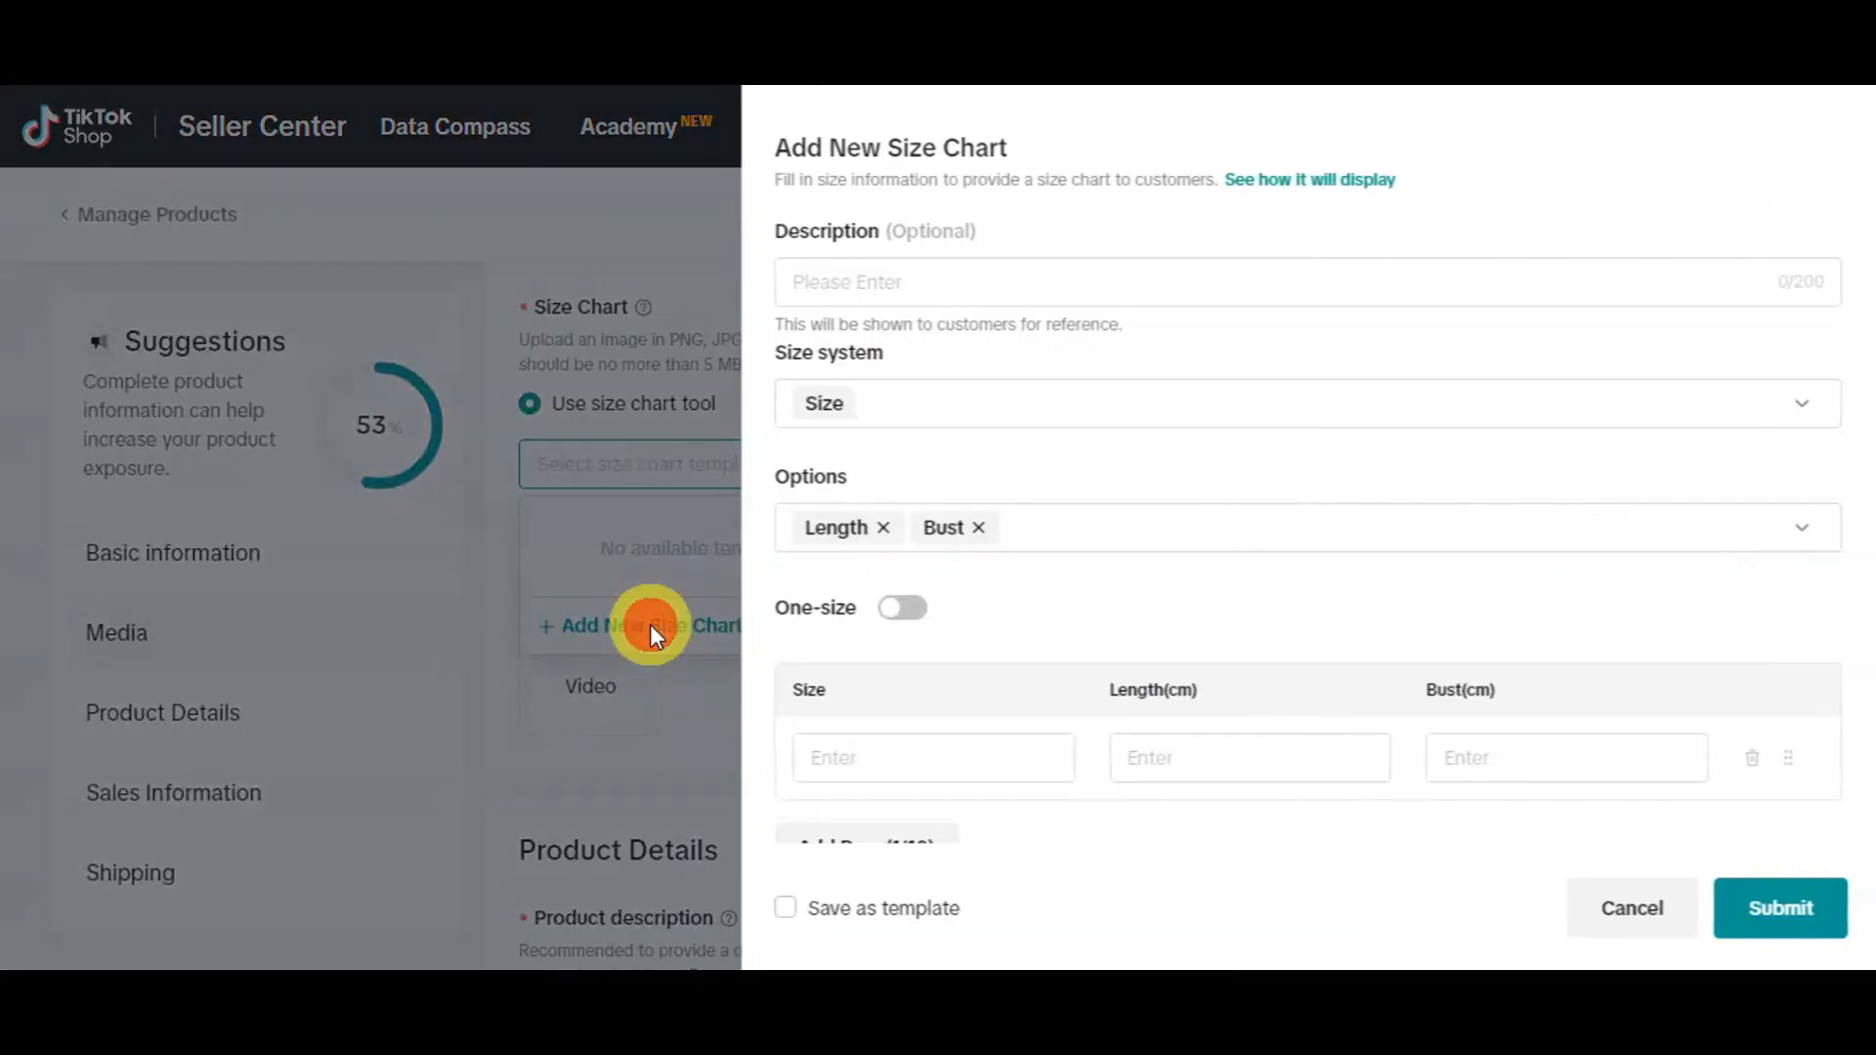
pyautogui.click(884, 284)
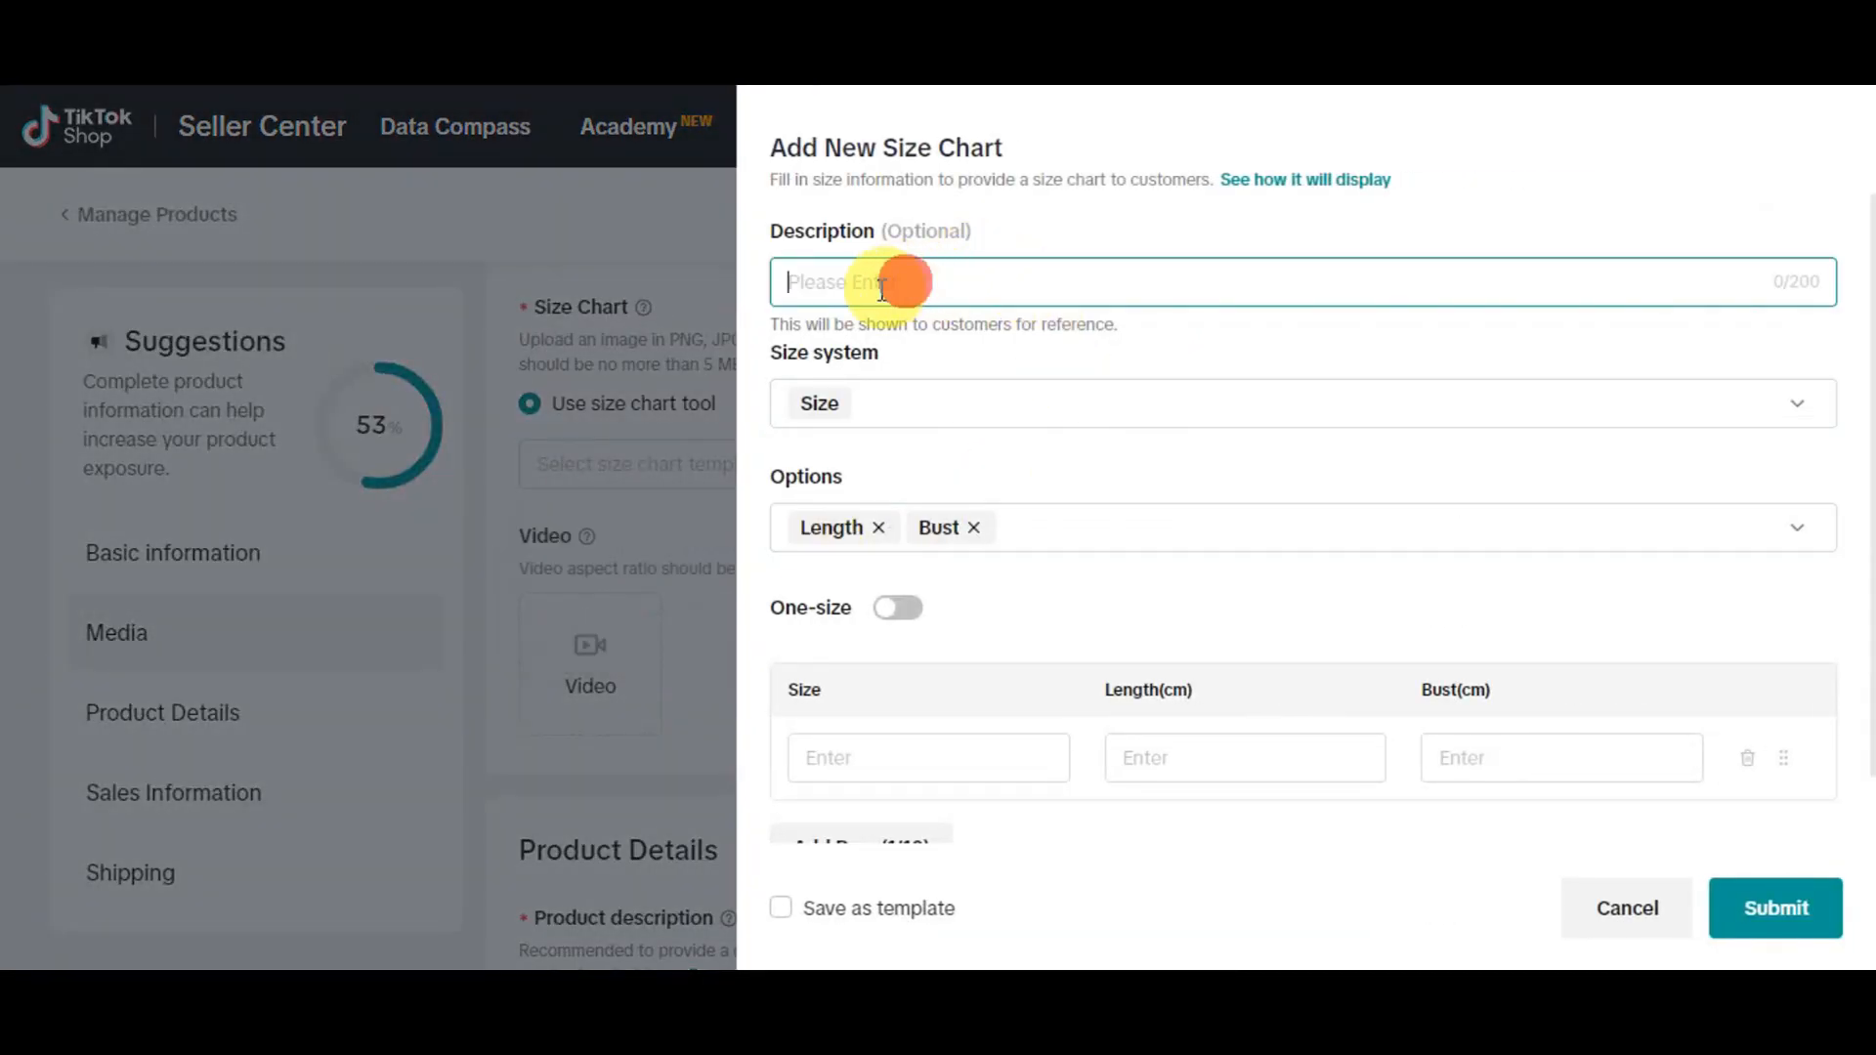
pyautogui.scroll(-1, 1075, 552)
pyautogui.click(897, 535)
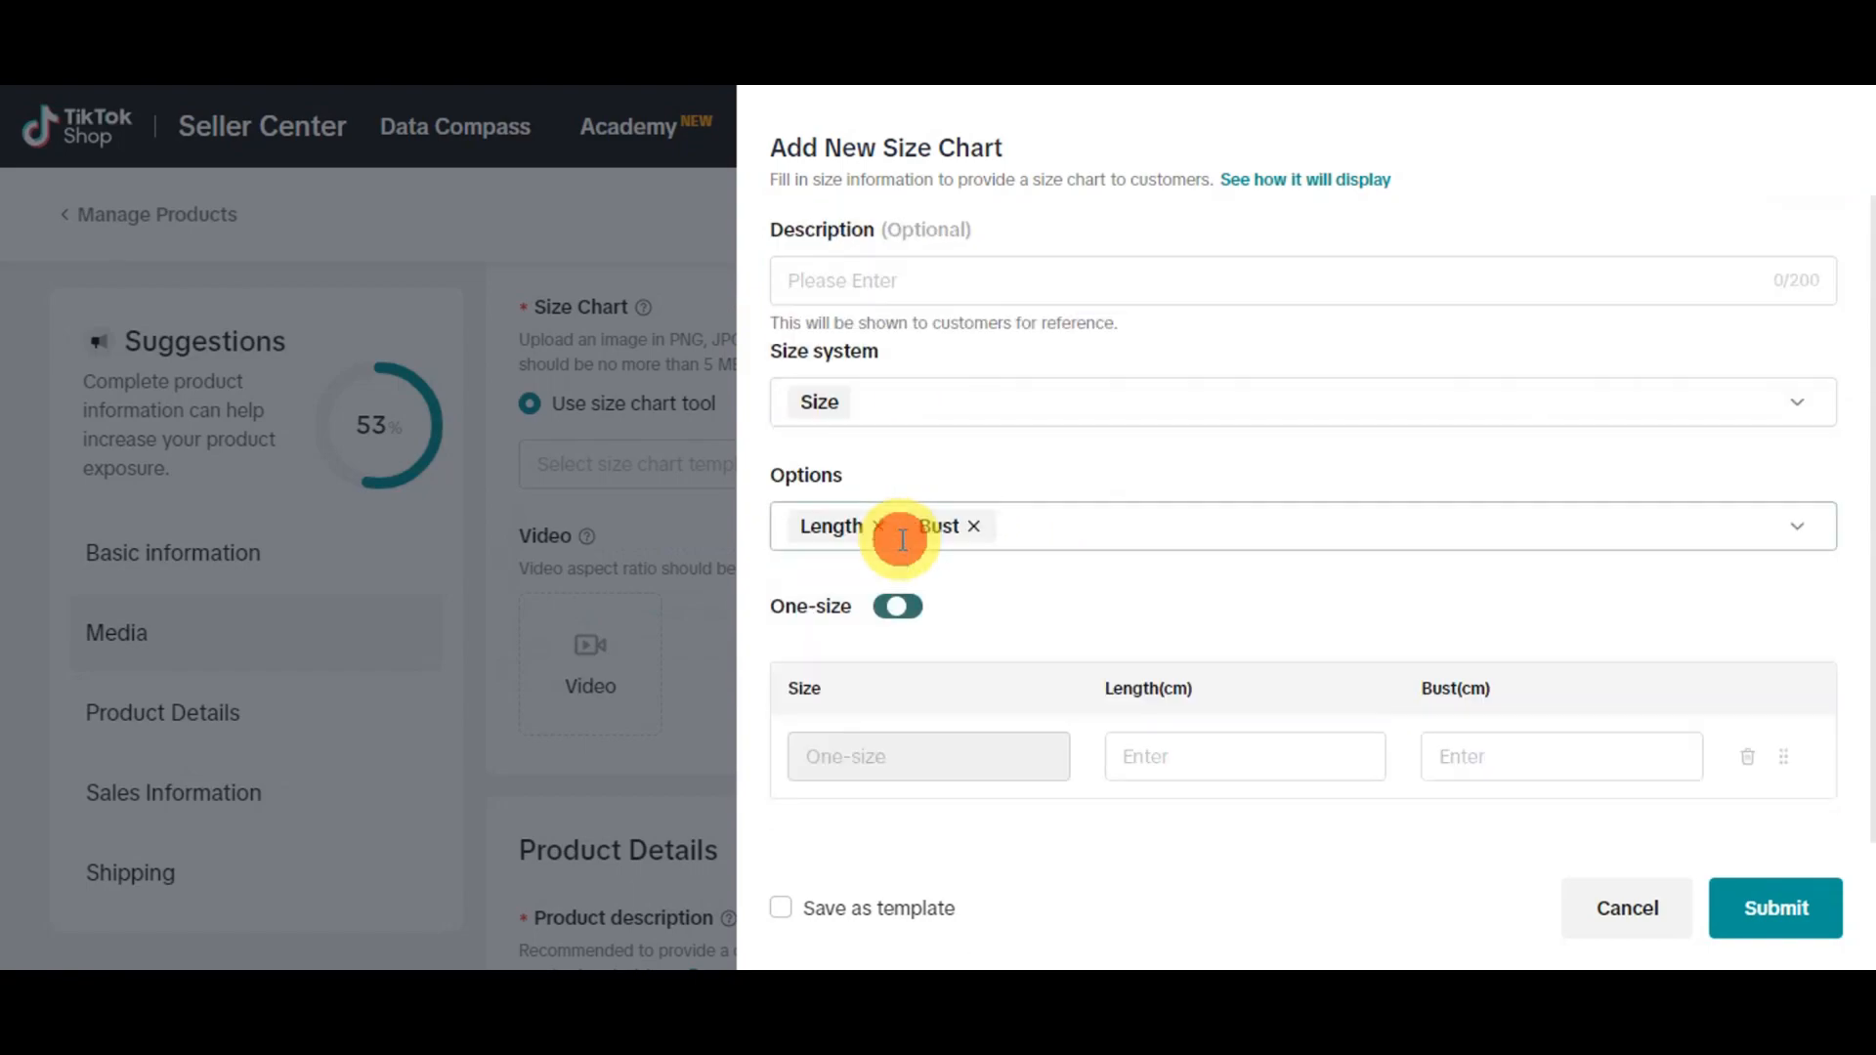
pyautogui.click(1751, 918)
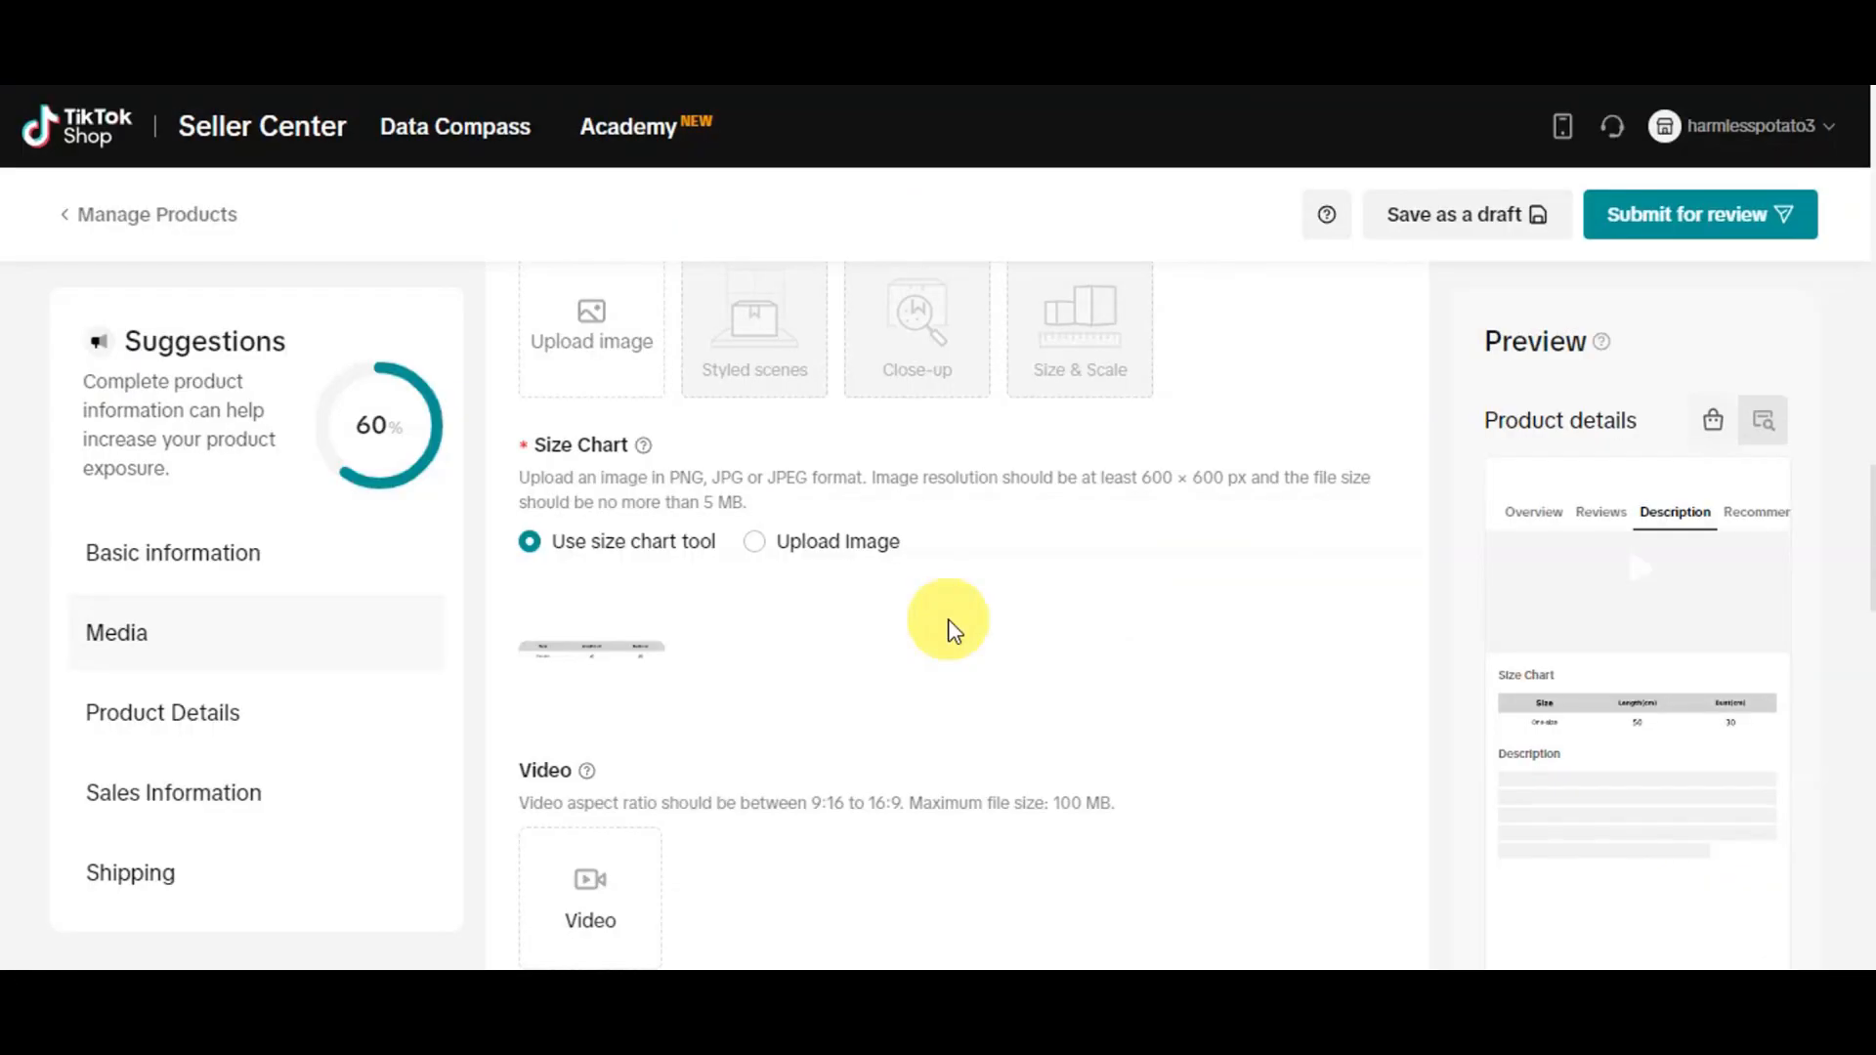
# Step: Review the video and product description requirements, expanding the full notice about AI-generated descriptions
pyautogui.scroll(-3, 1050, 523)
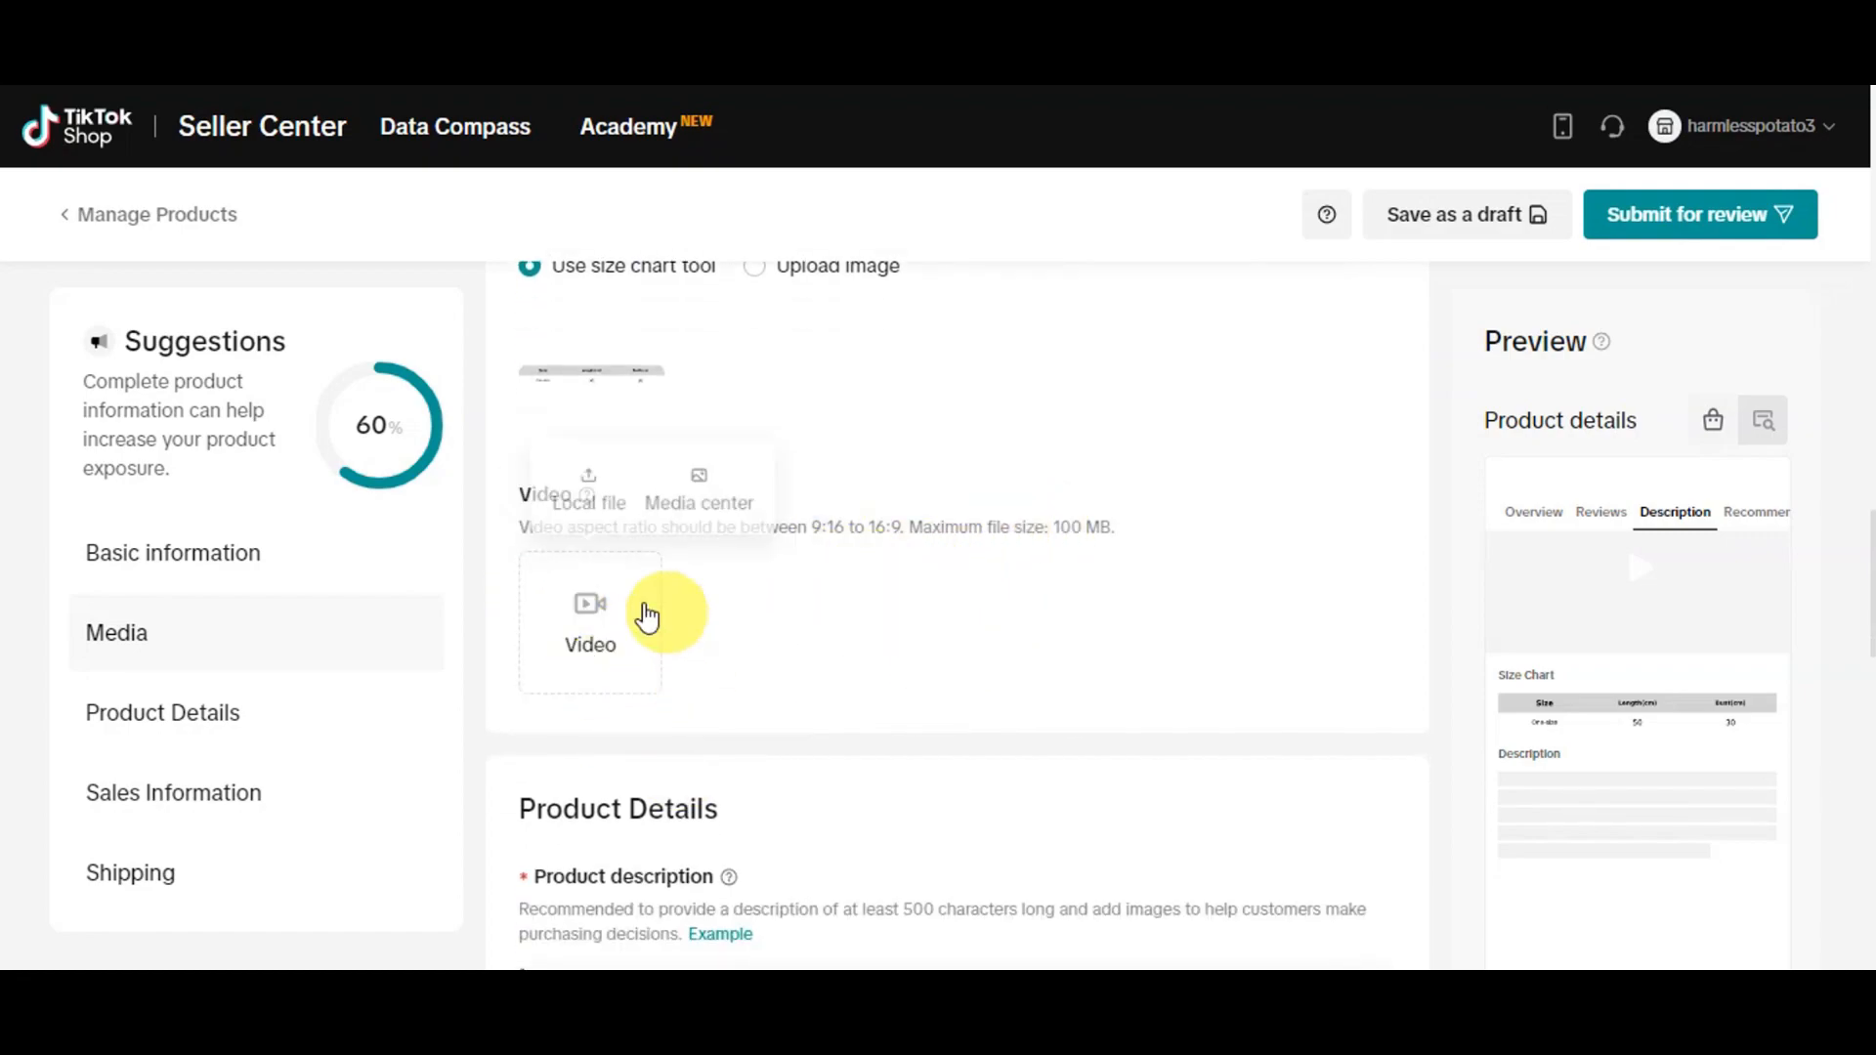
pyautogui.scroll(-1, 762, 547)
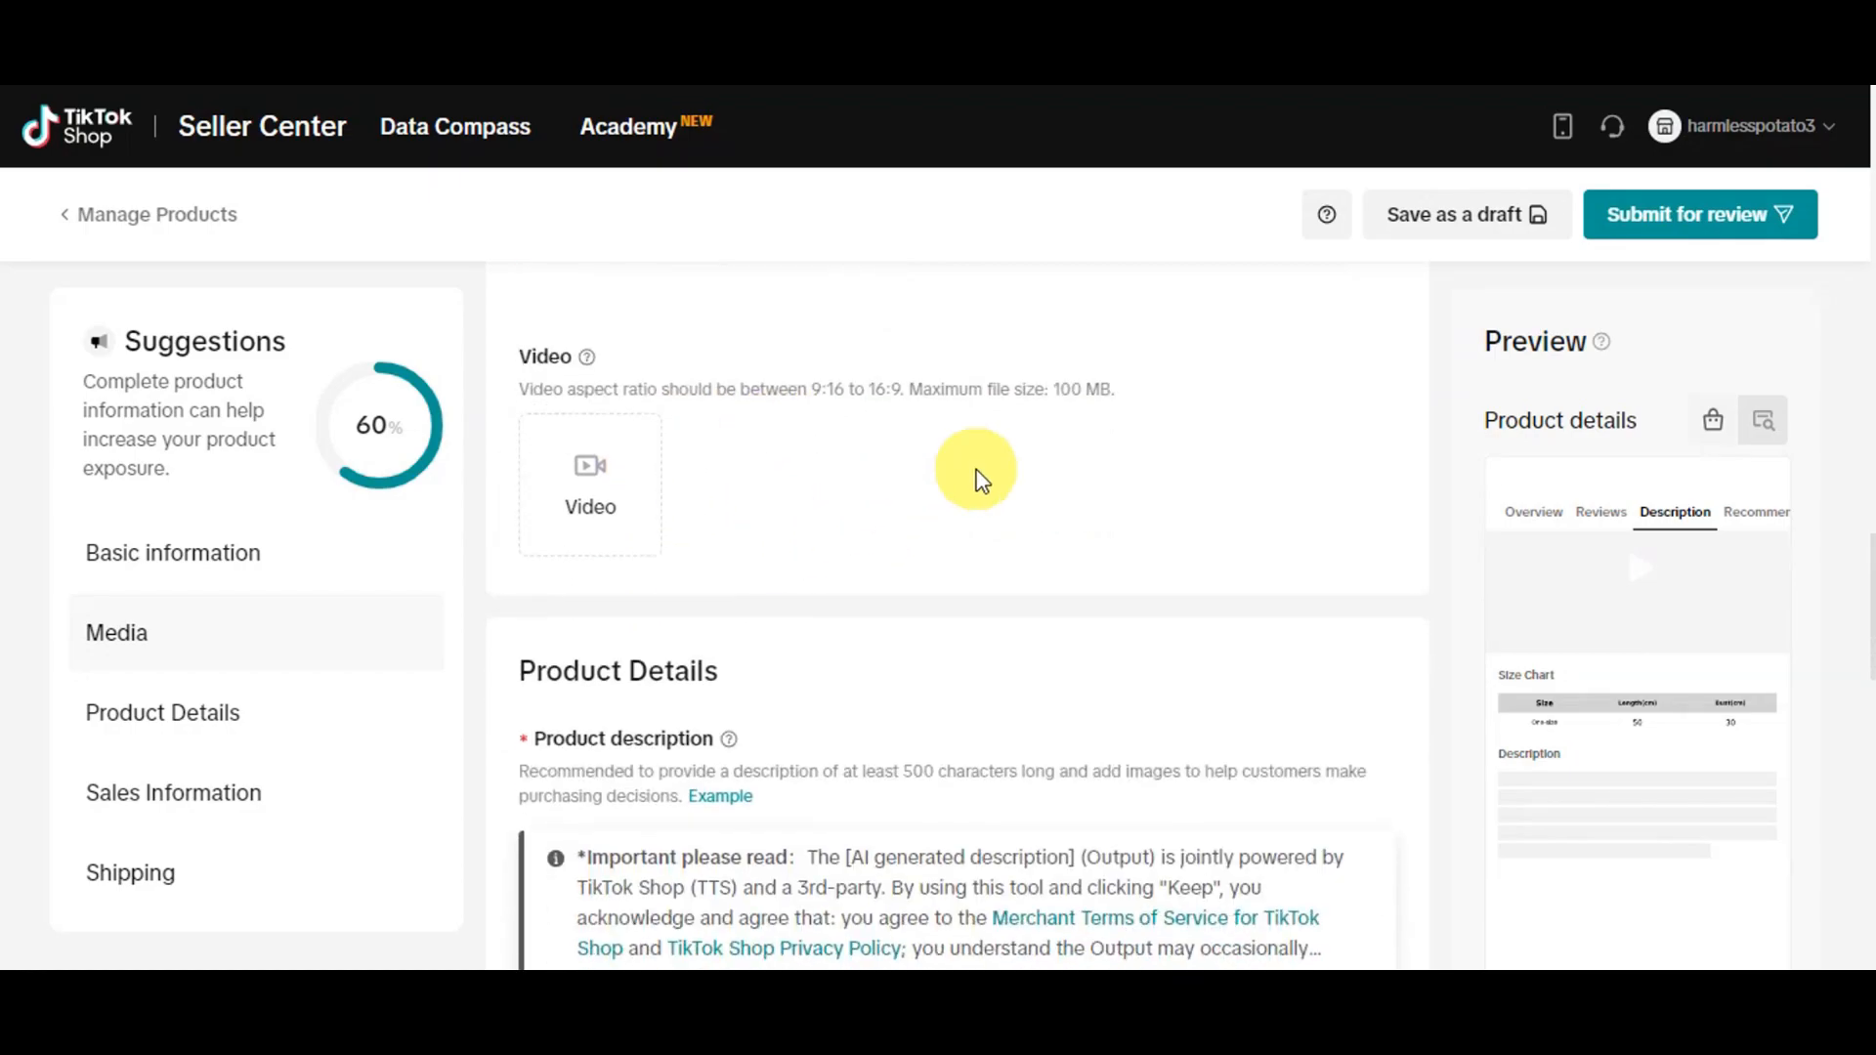
pyautogui.scroll(-3, 971, 472)
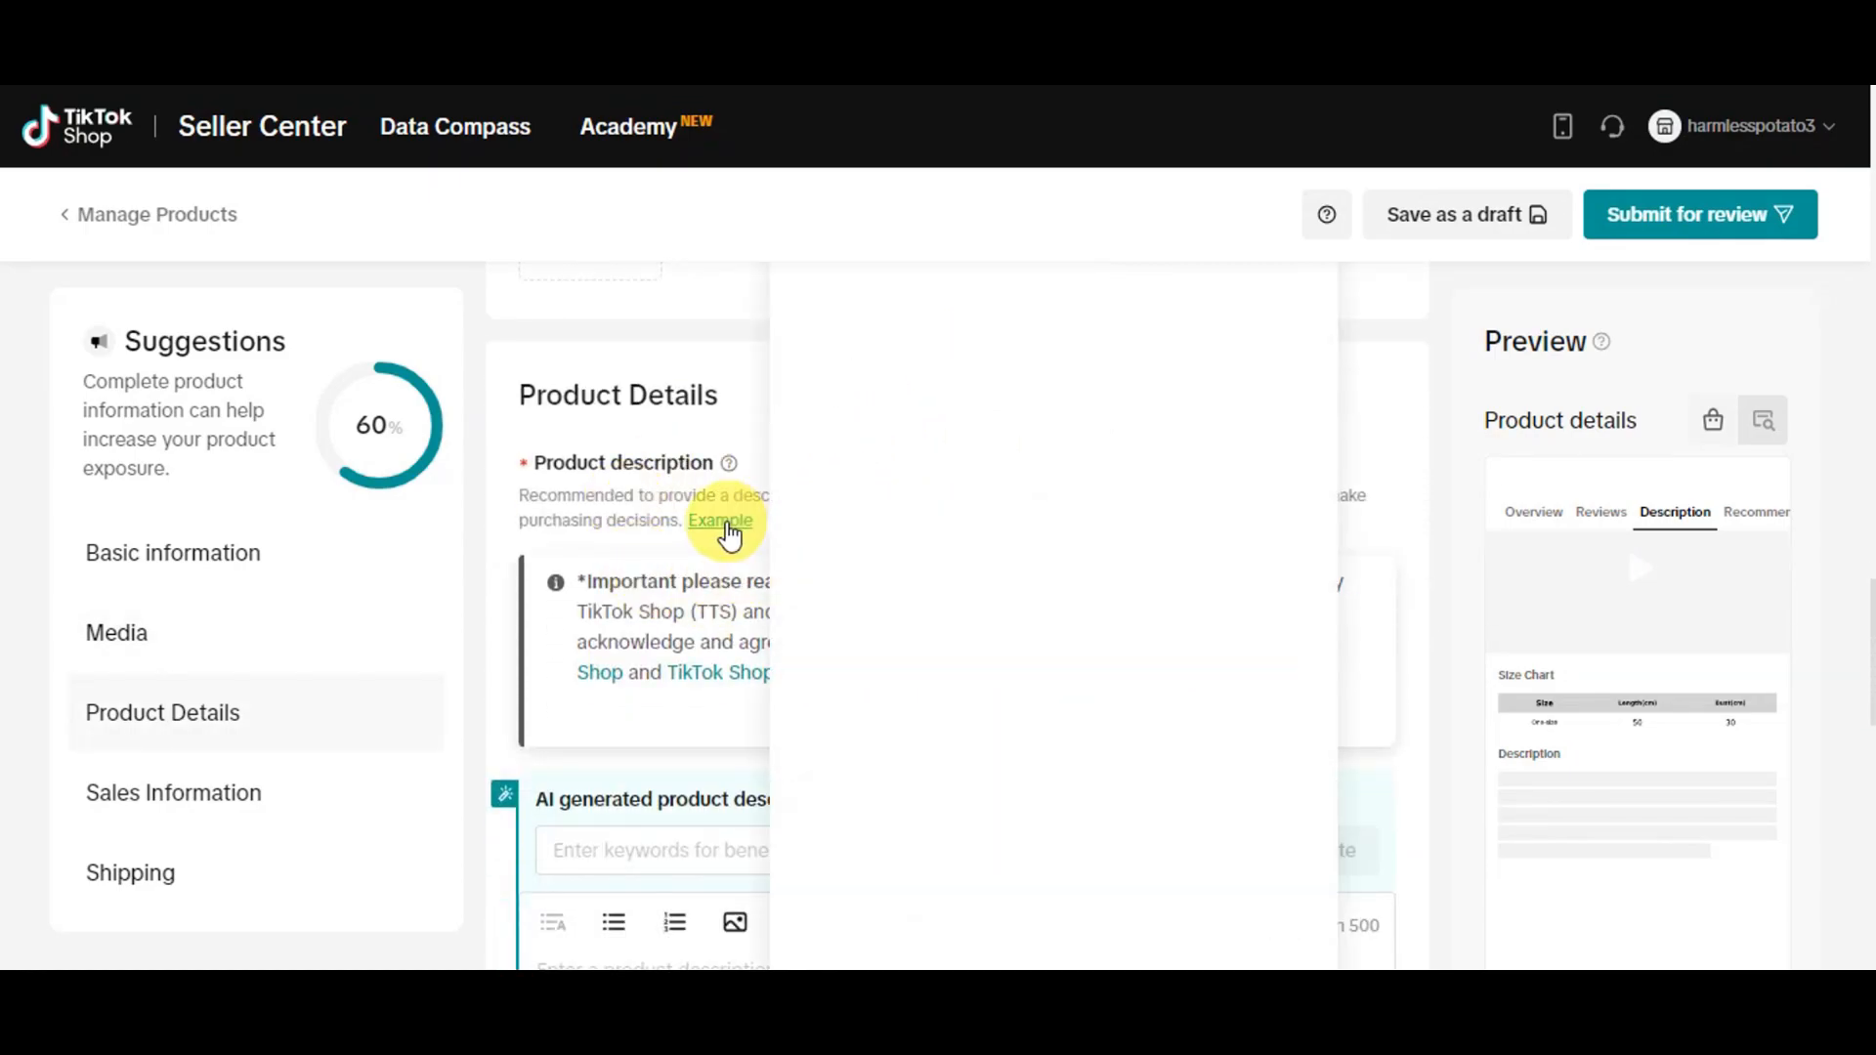
pyautogui.scroll(-1, 900, 438)
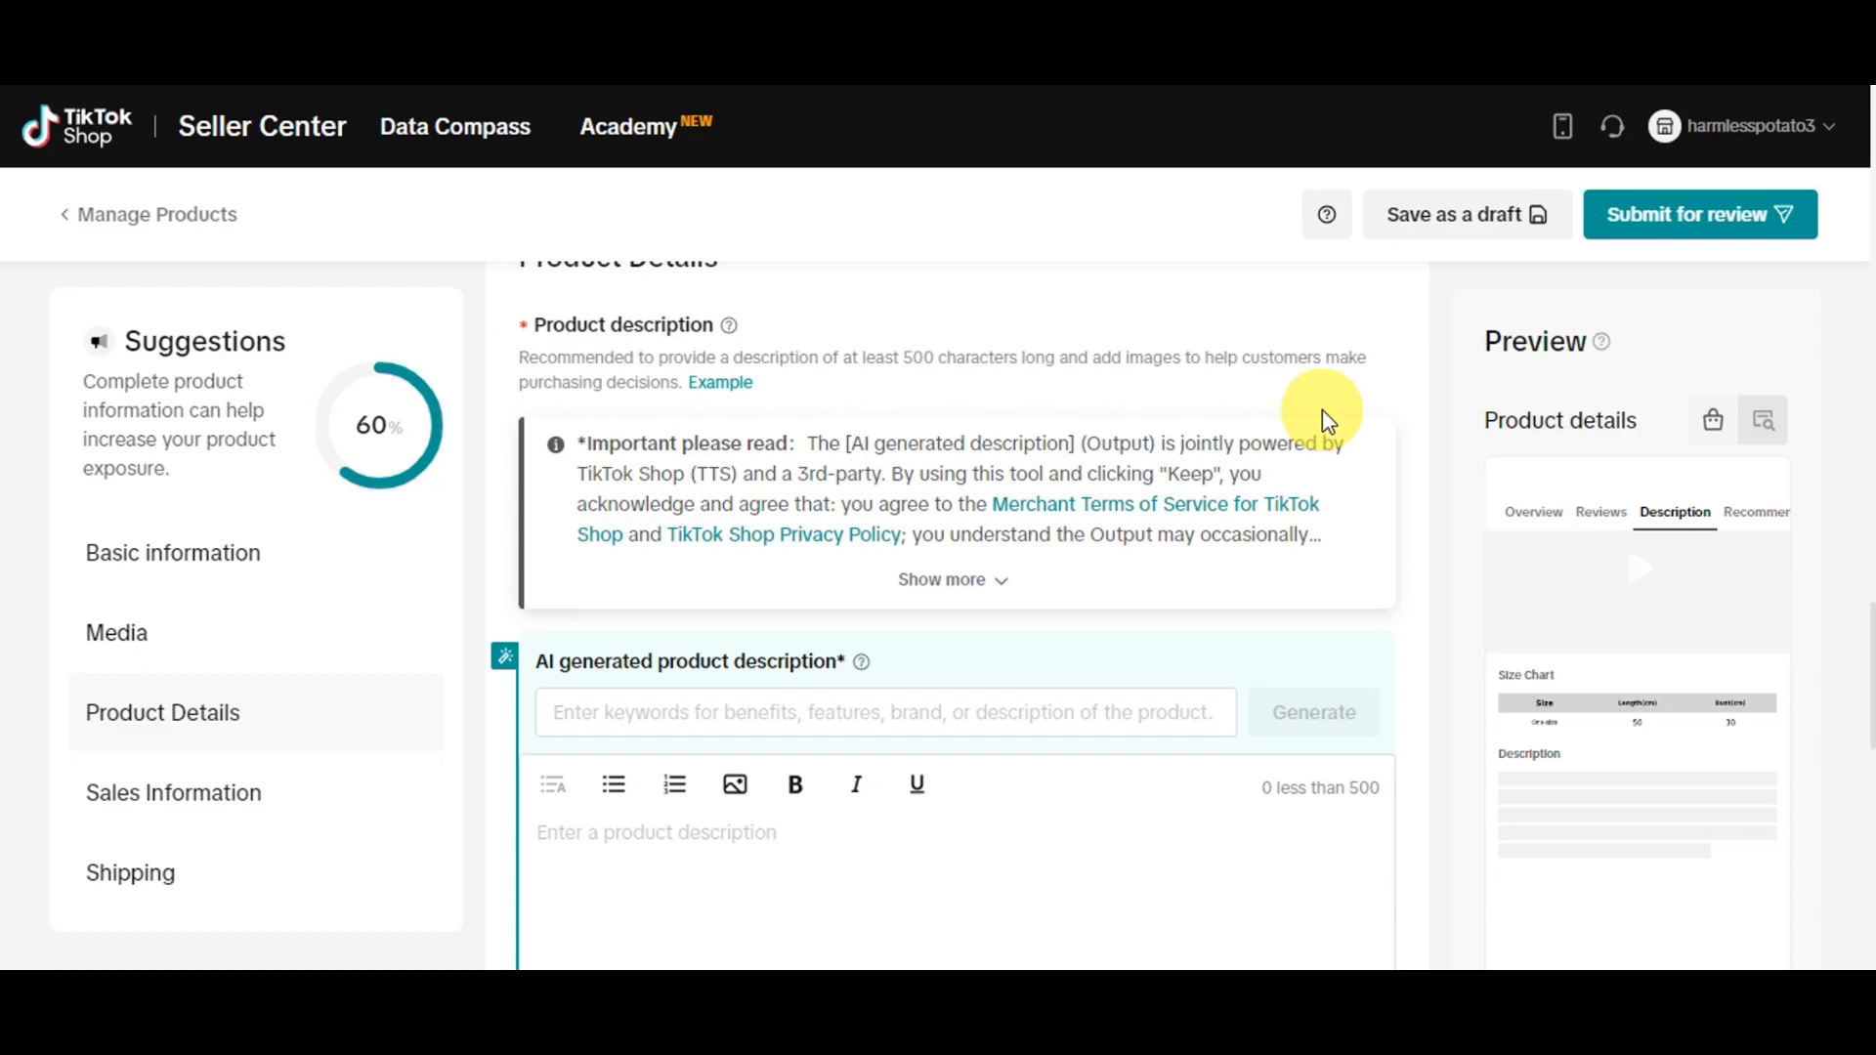
pyautogui.scroll(-1, 753, 441)
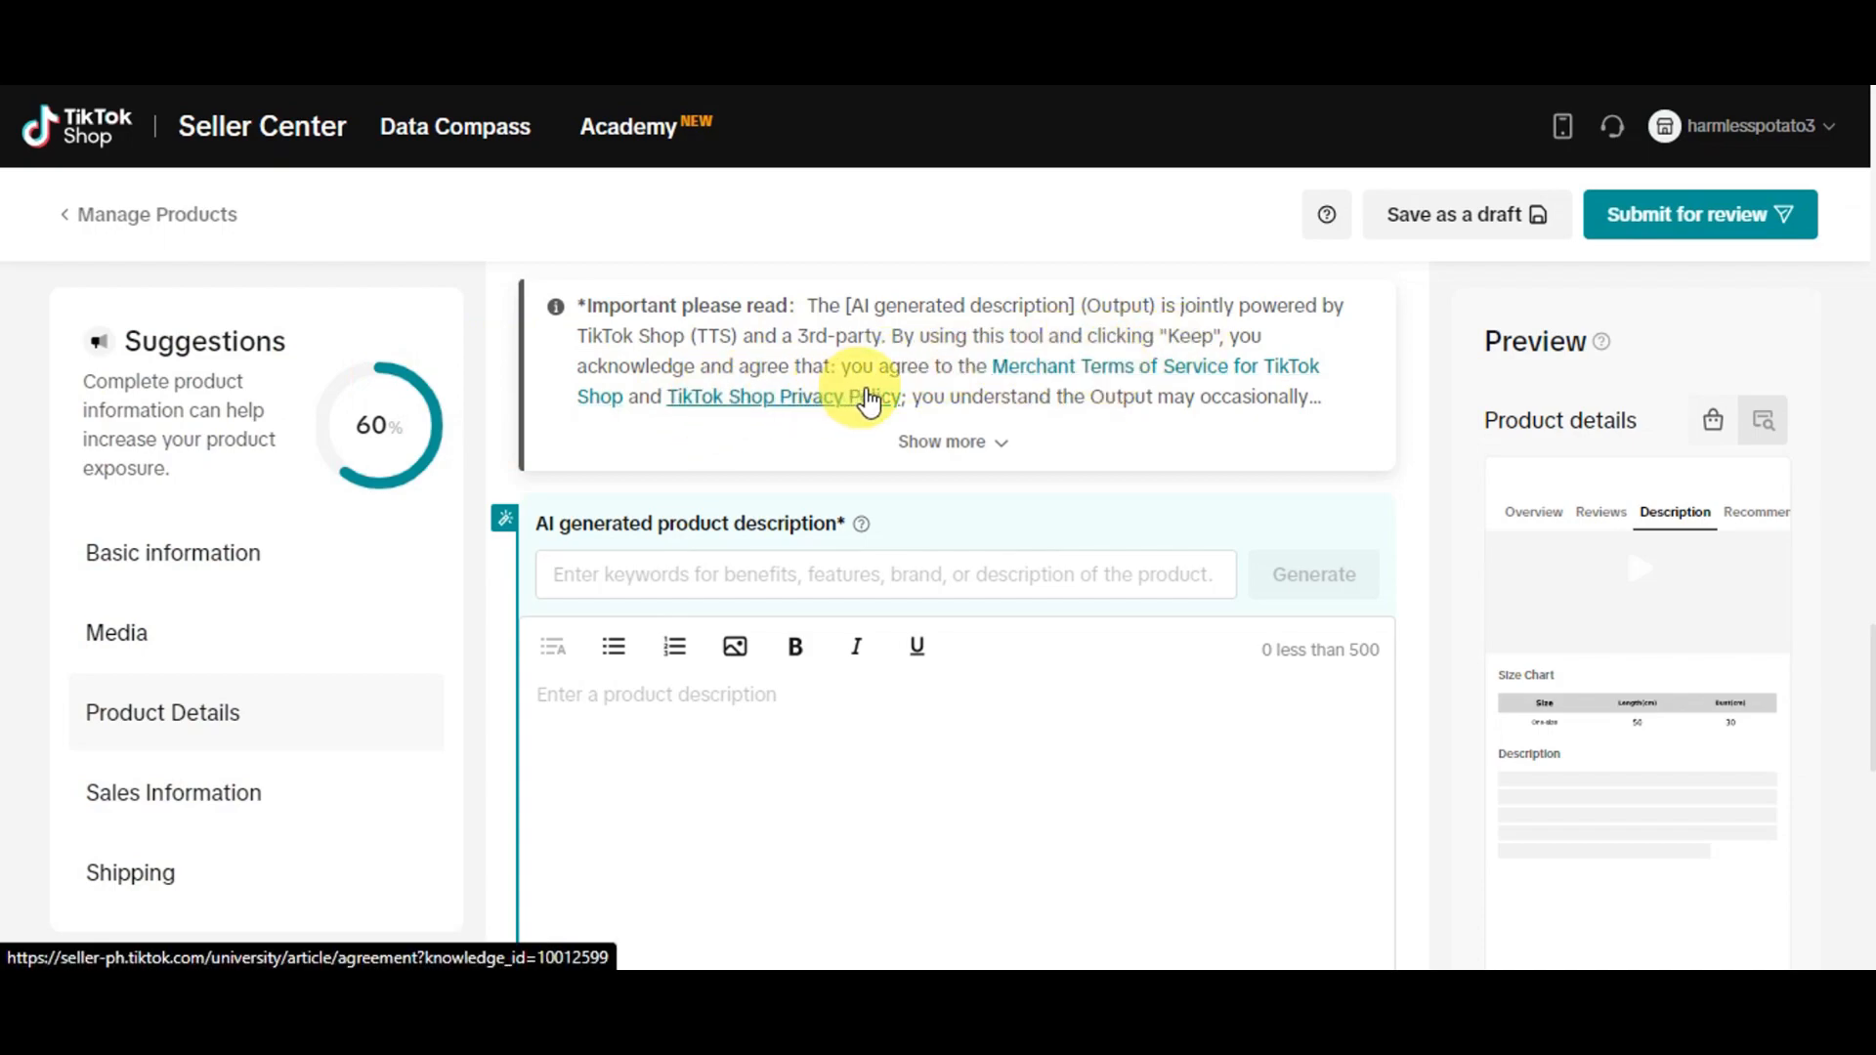
pyautogui.click(975, 445)
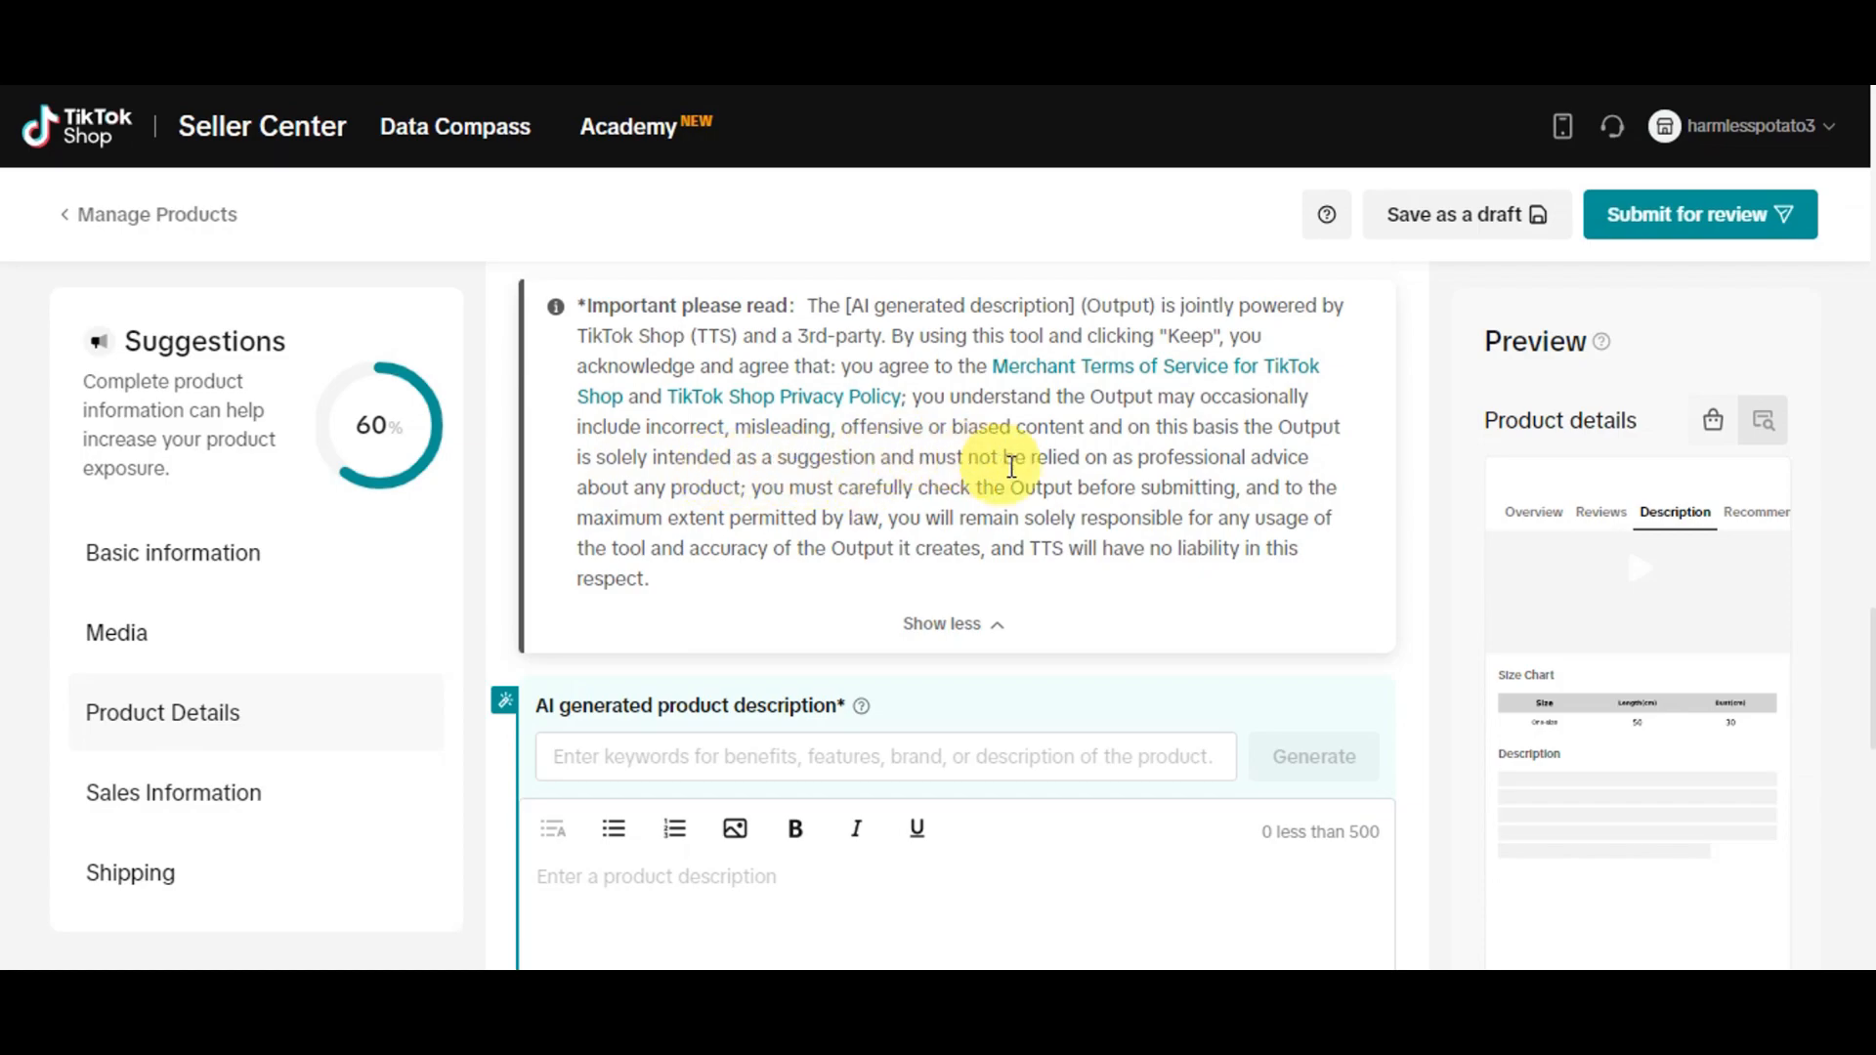
# Step: Generate an AI product description from the keywords "white cotton jacket for women"
pyautogui.scroll(-3, 1026, 494)
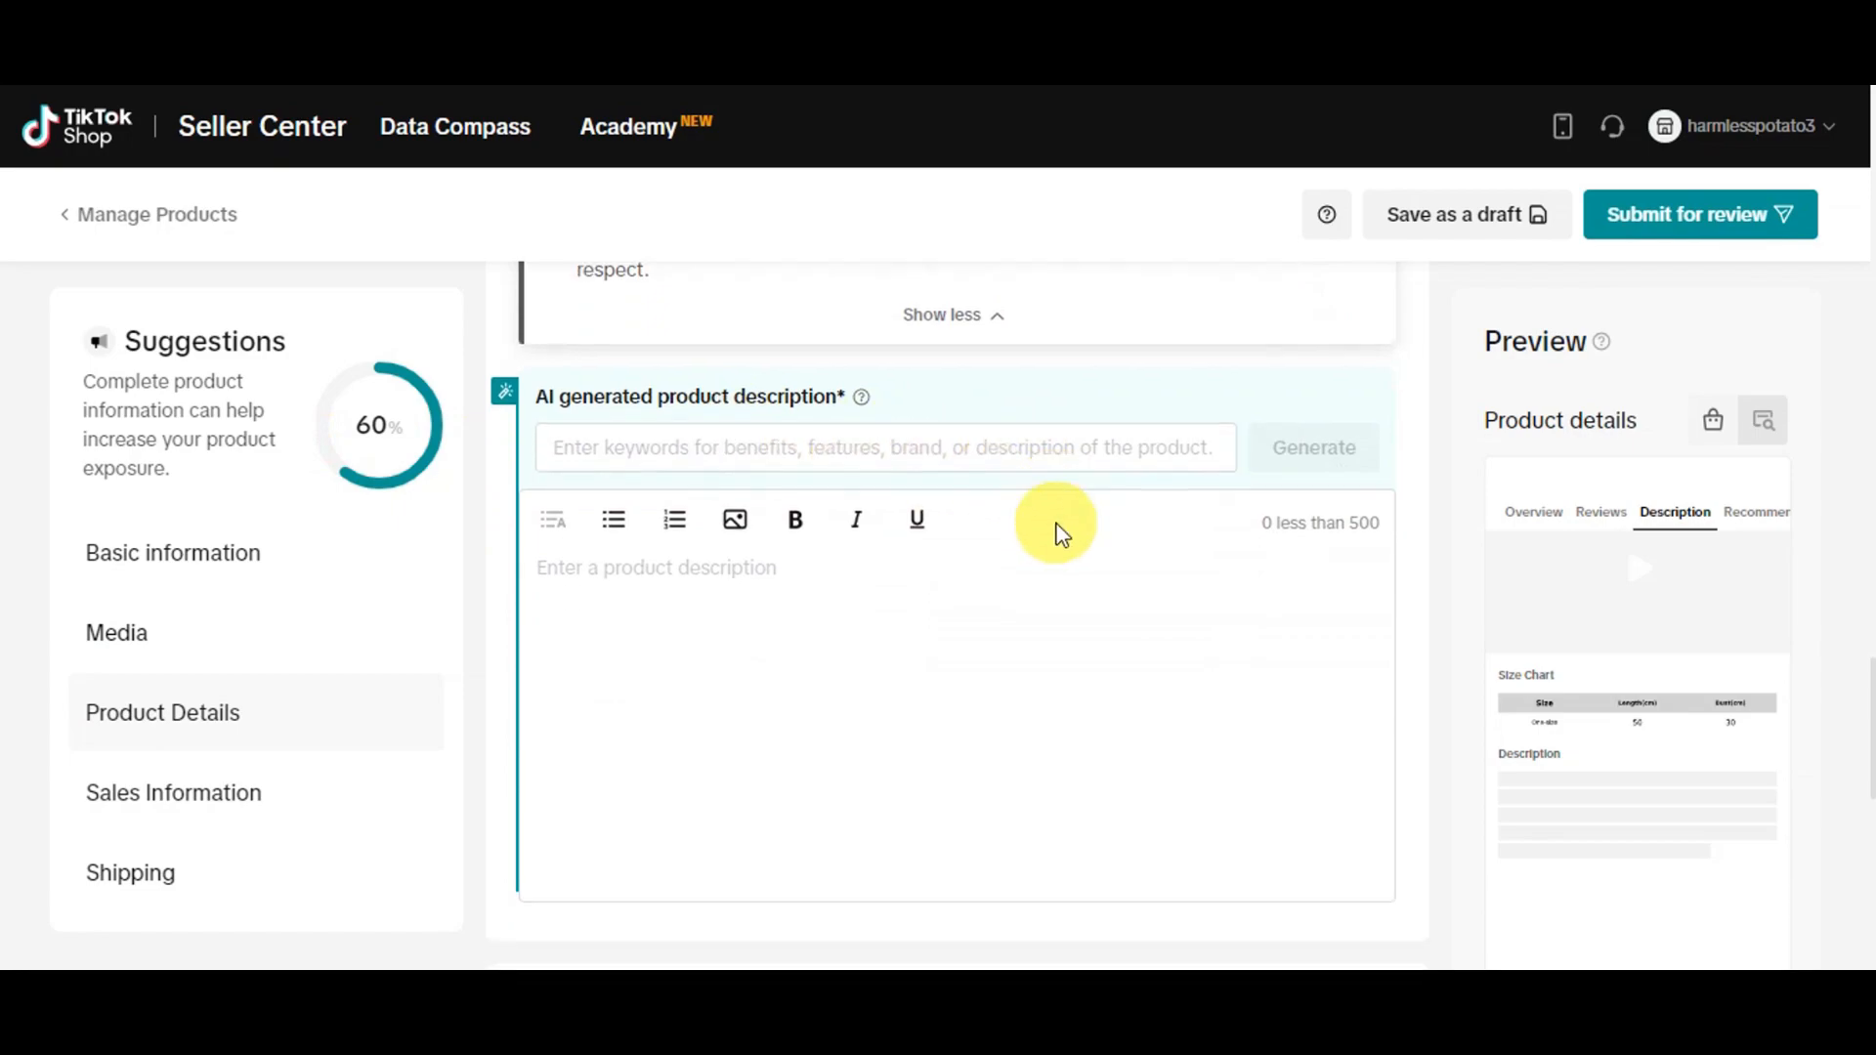
pyautogui.scroll(-2, 661, 373)
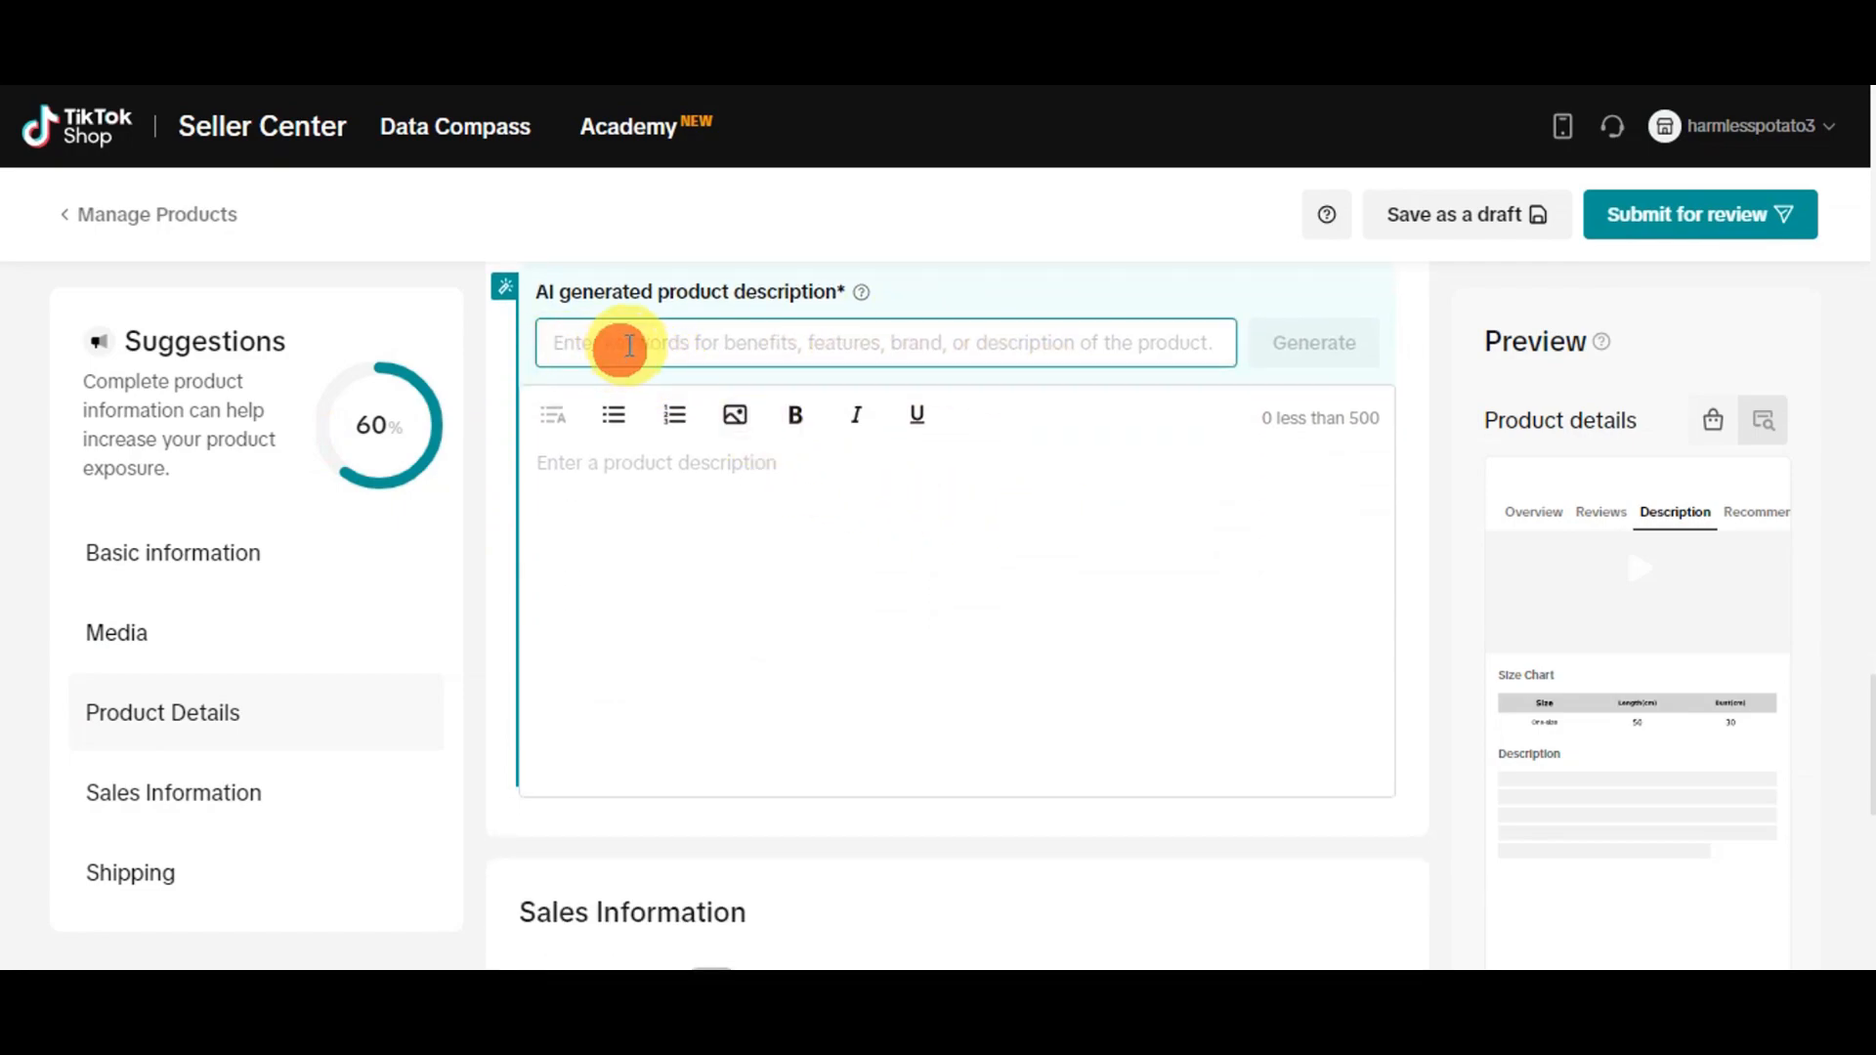
pyautogui.write('white cotton jacket for women')
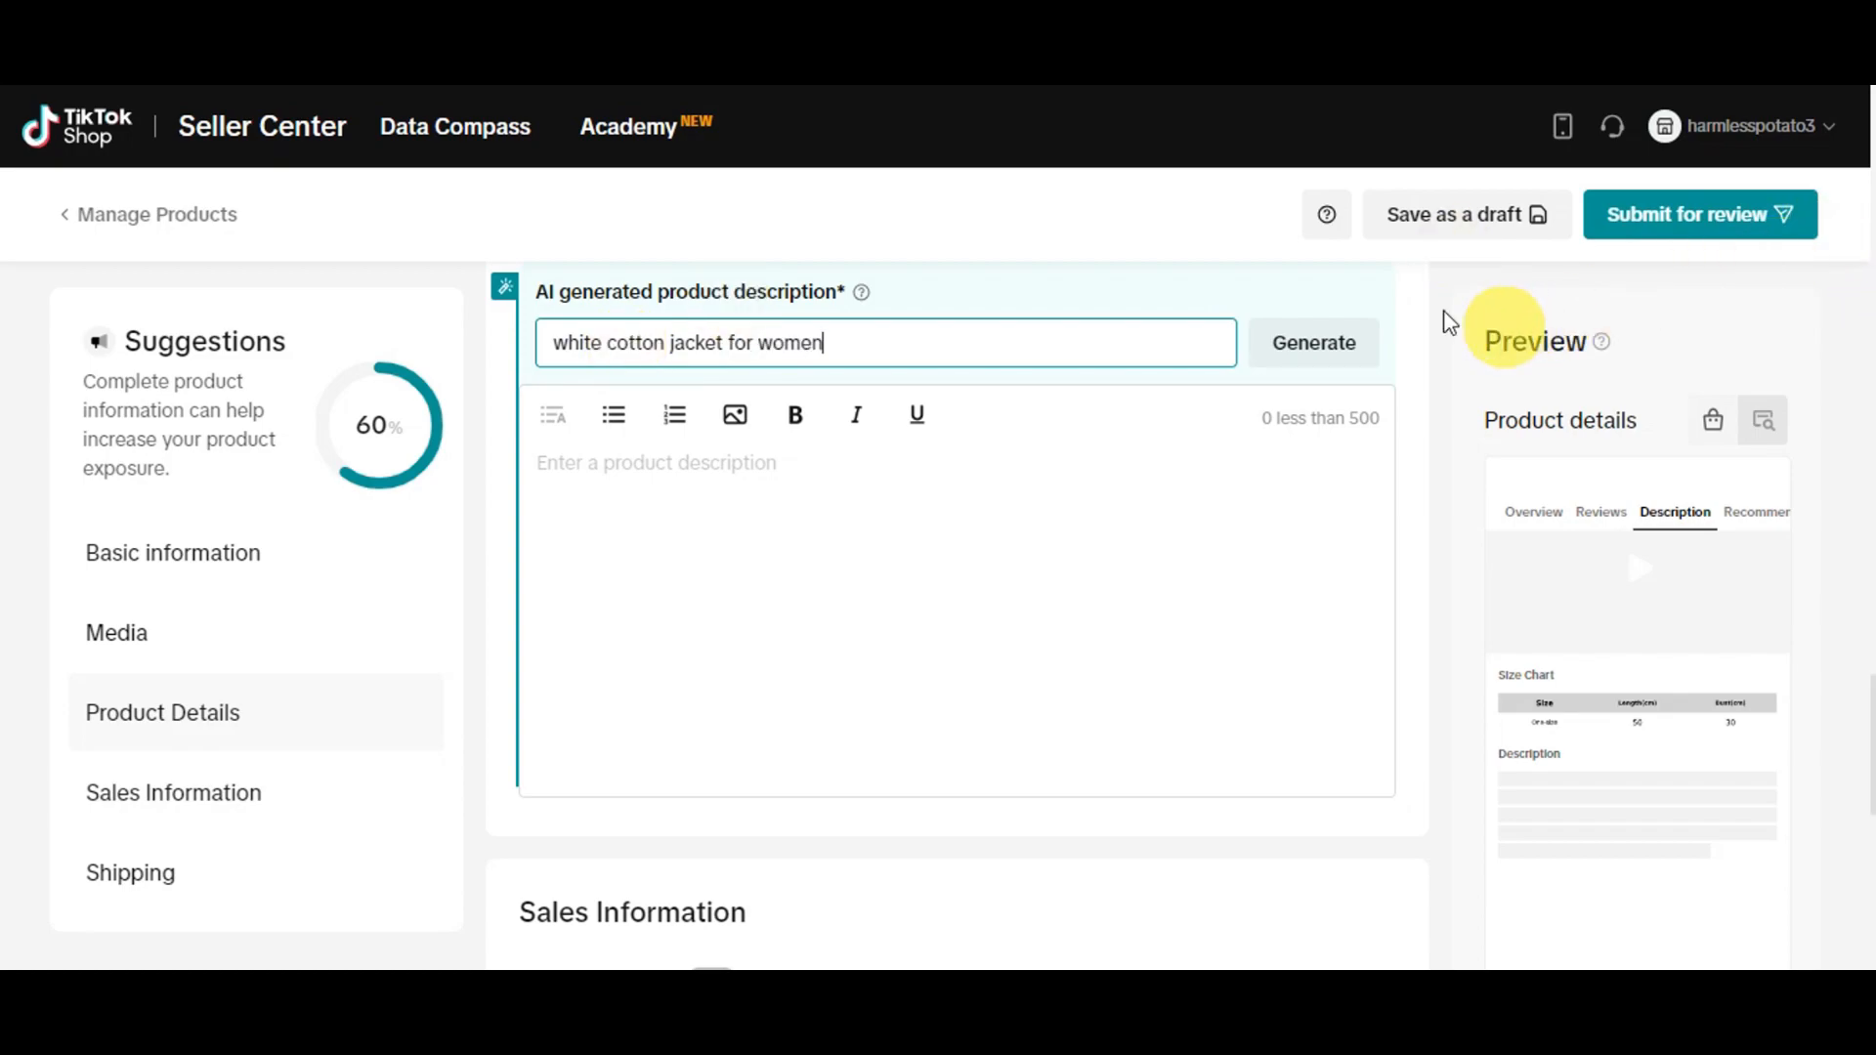
pyautogui.click(1317, 350)
pyautogui.scroll(-3, 1185, 449)
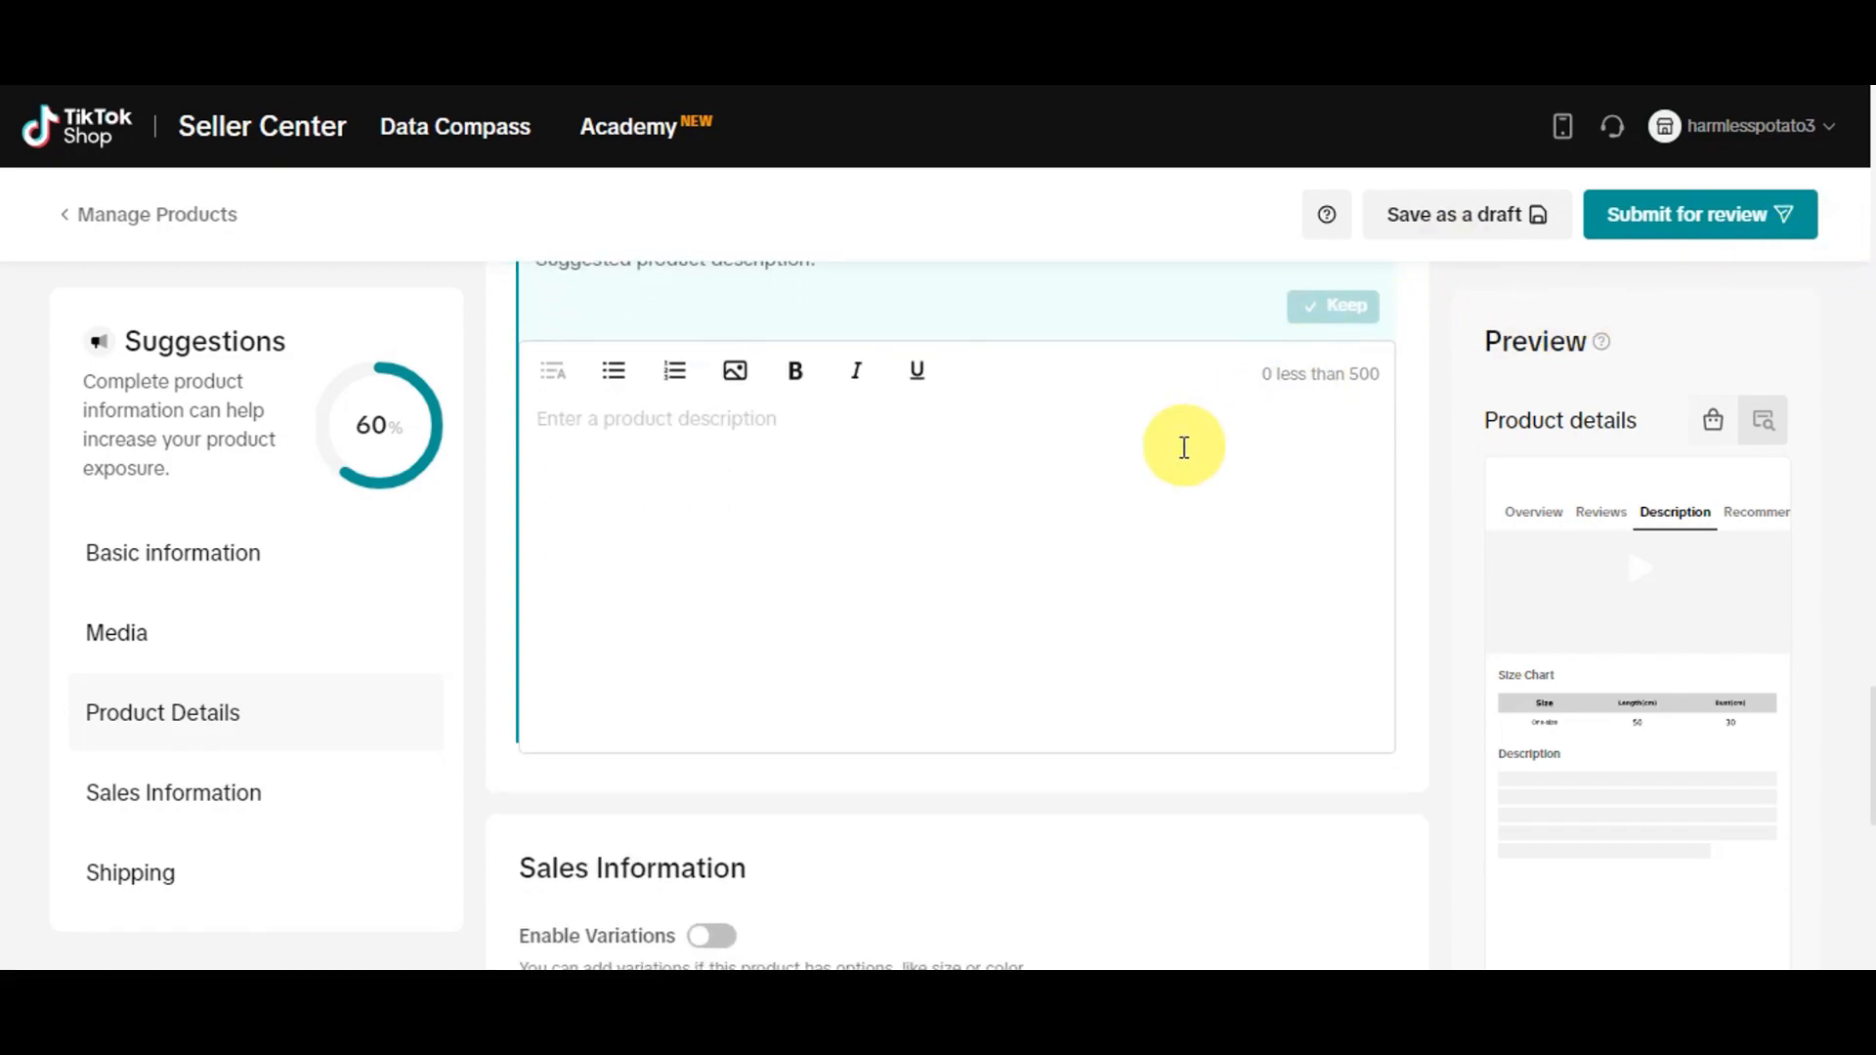
pyautogui.scroll(3, 872, 532)
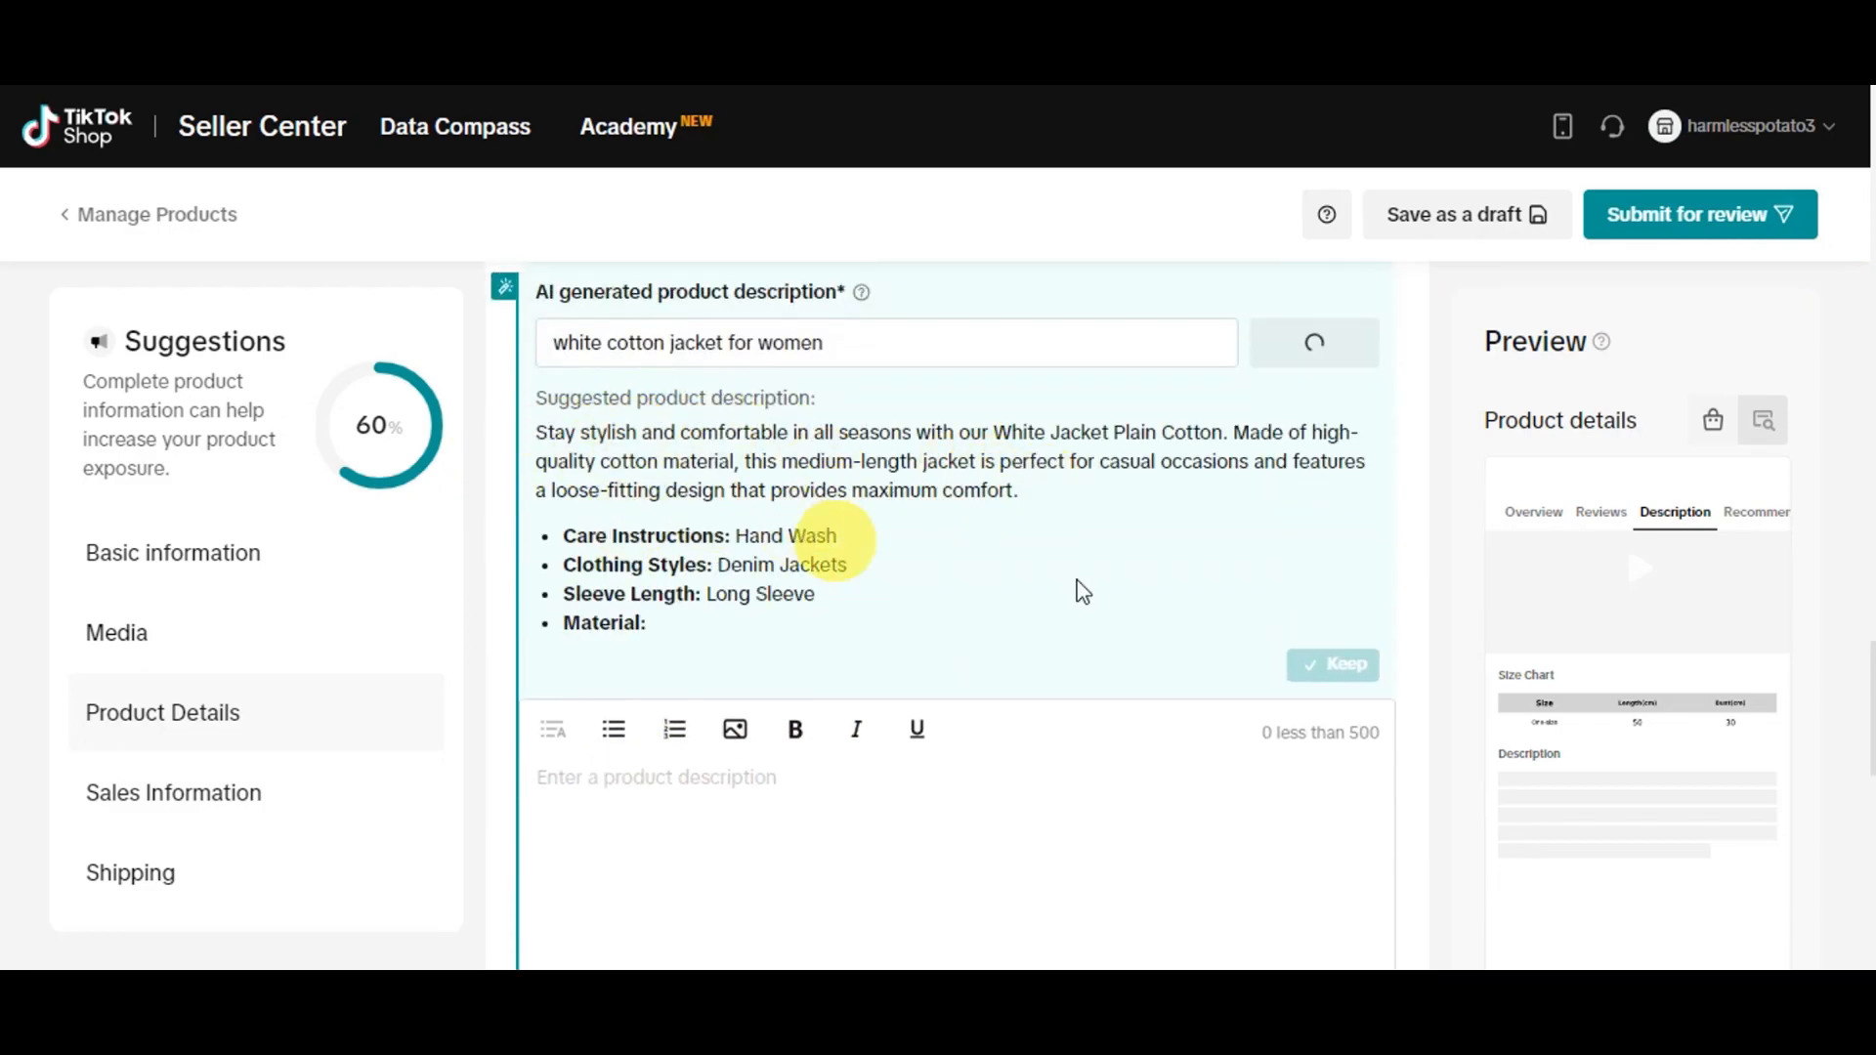
# Step: Examine the retail price, quantity and seller SKU fields, the shipping weight, dimensions and delivery options, and the product attributes
pyautogui.scroll(-3, 1325, 648)
pyautogui.scroll(-5, 1325, 647)
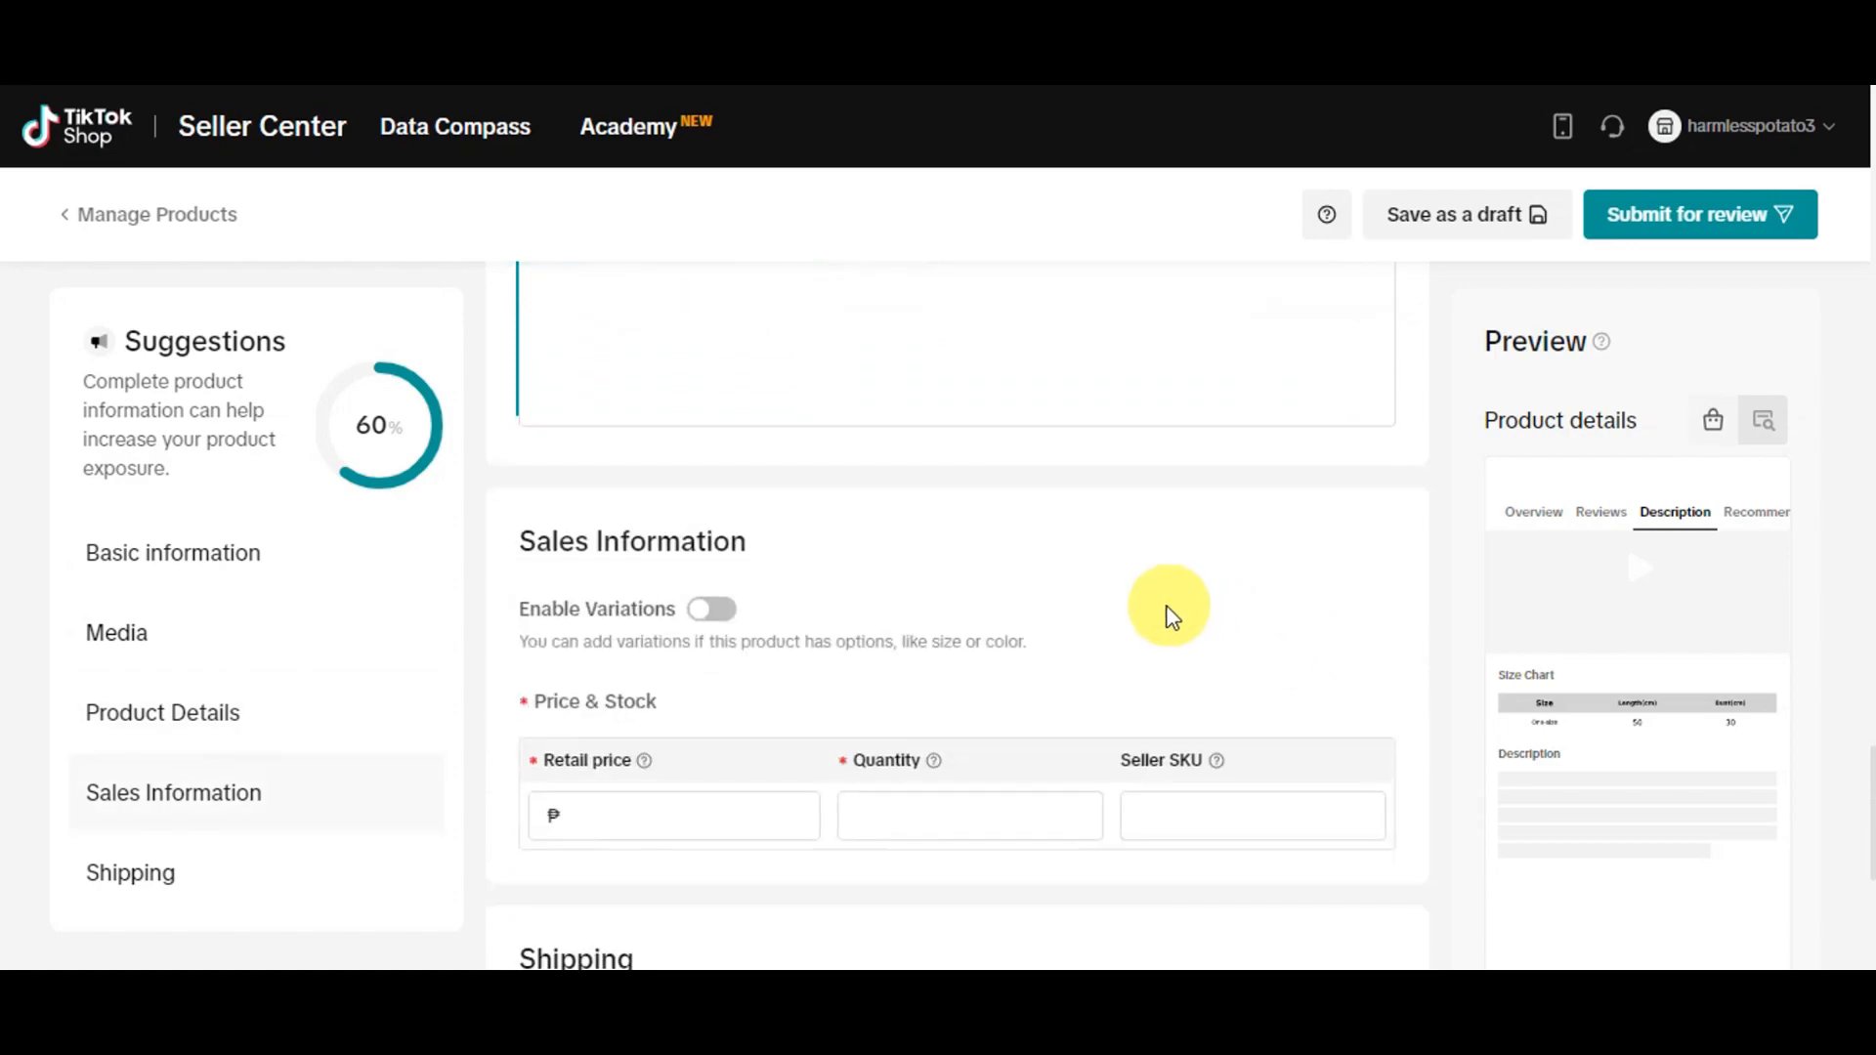
pyautogui.scroll(1, 760, 445)
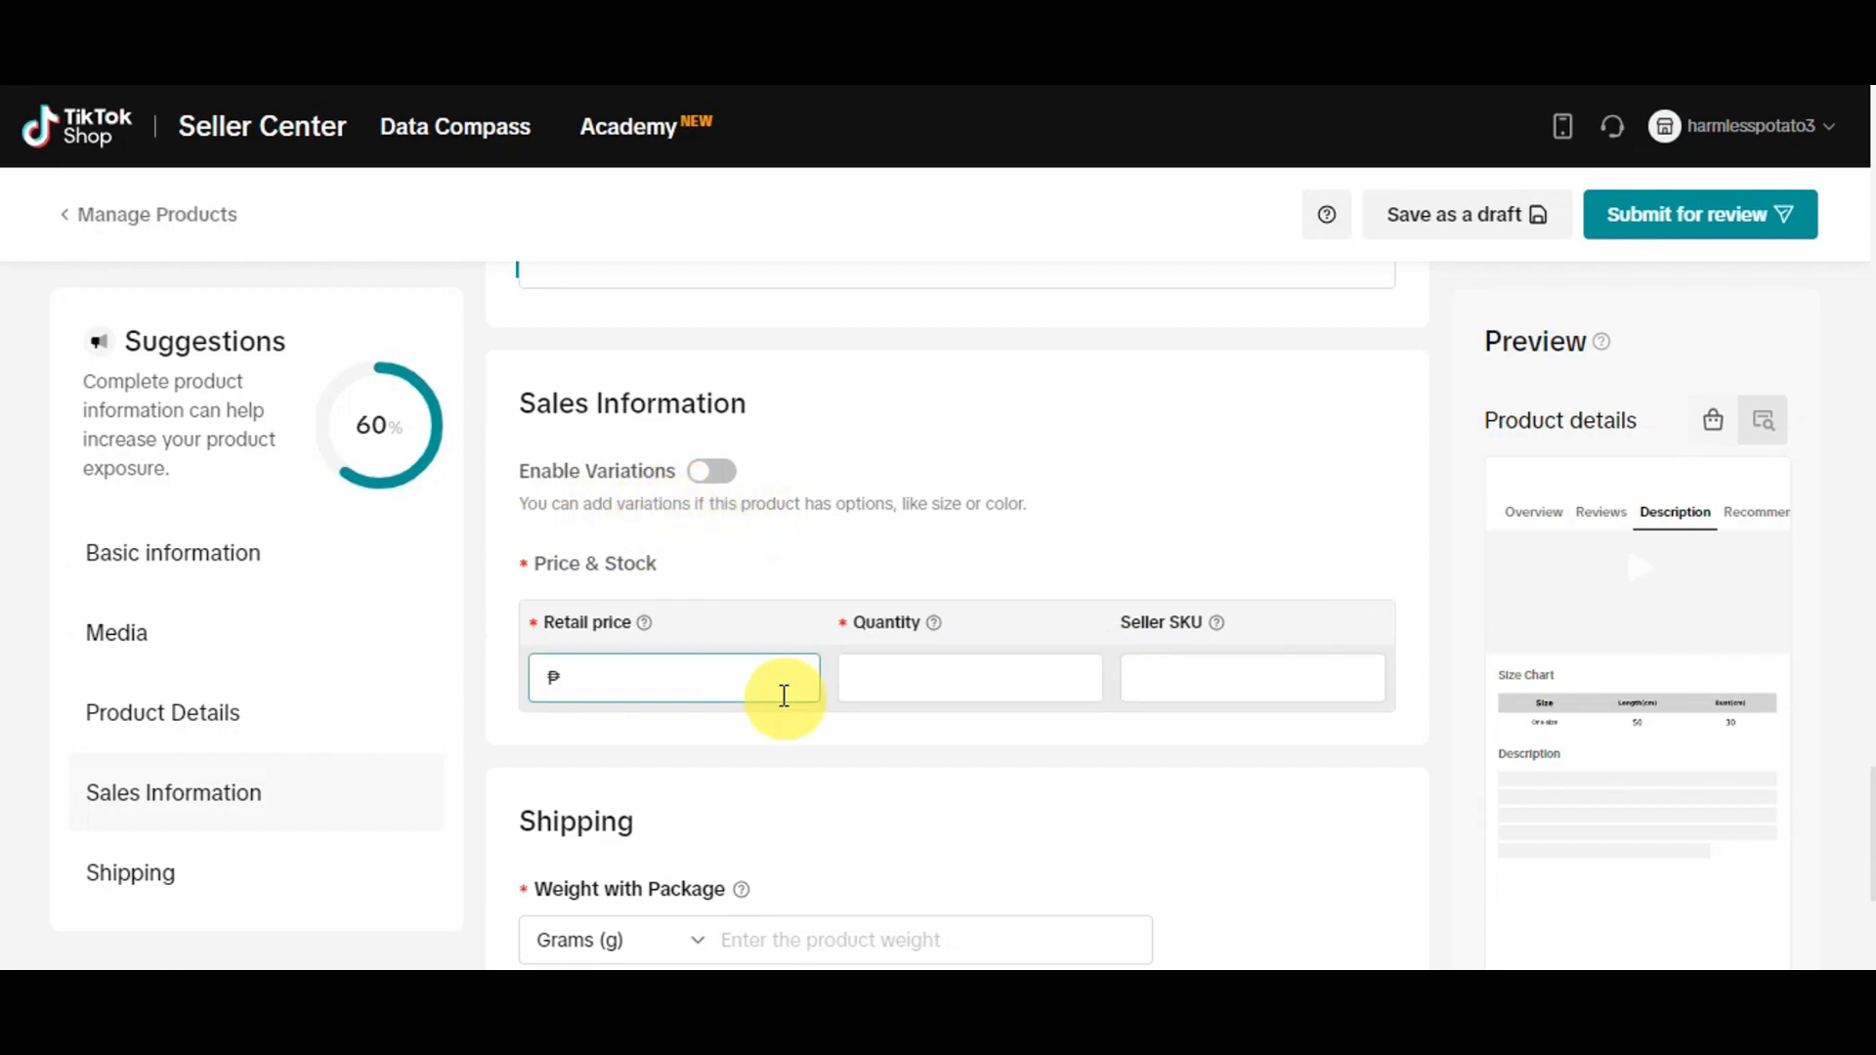
pyautogui.click(670, 688)
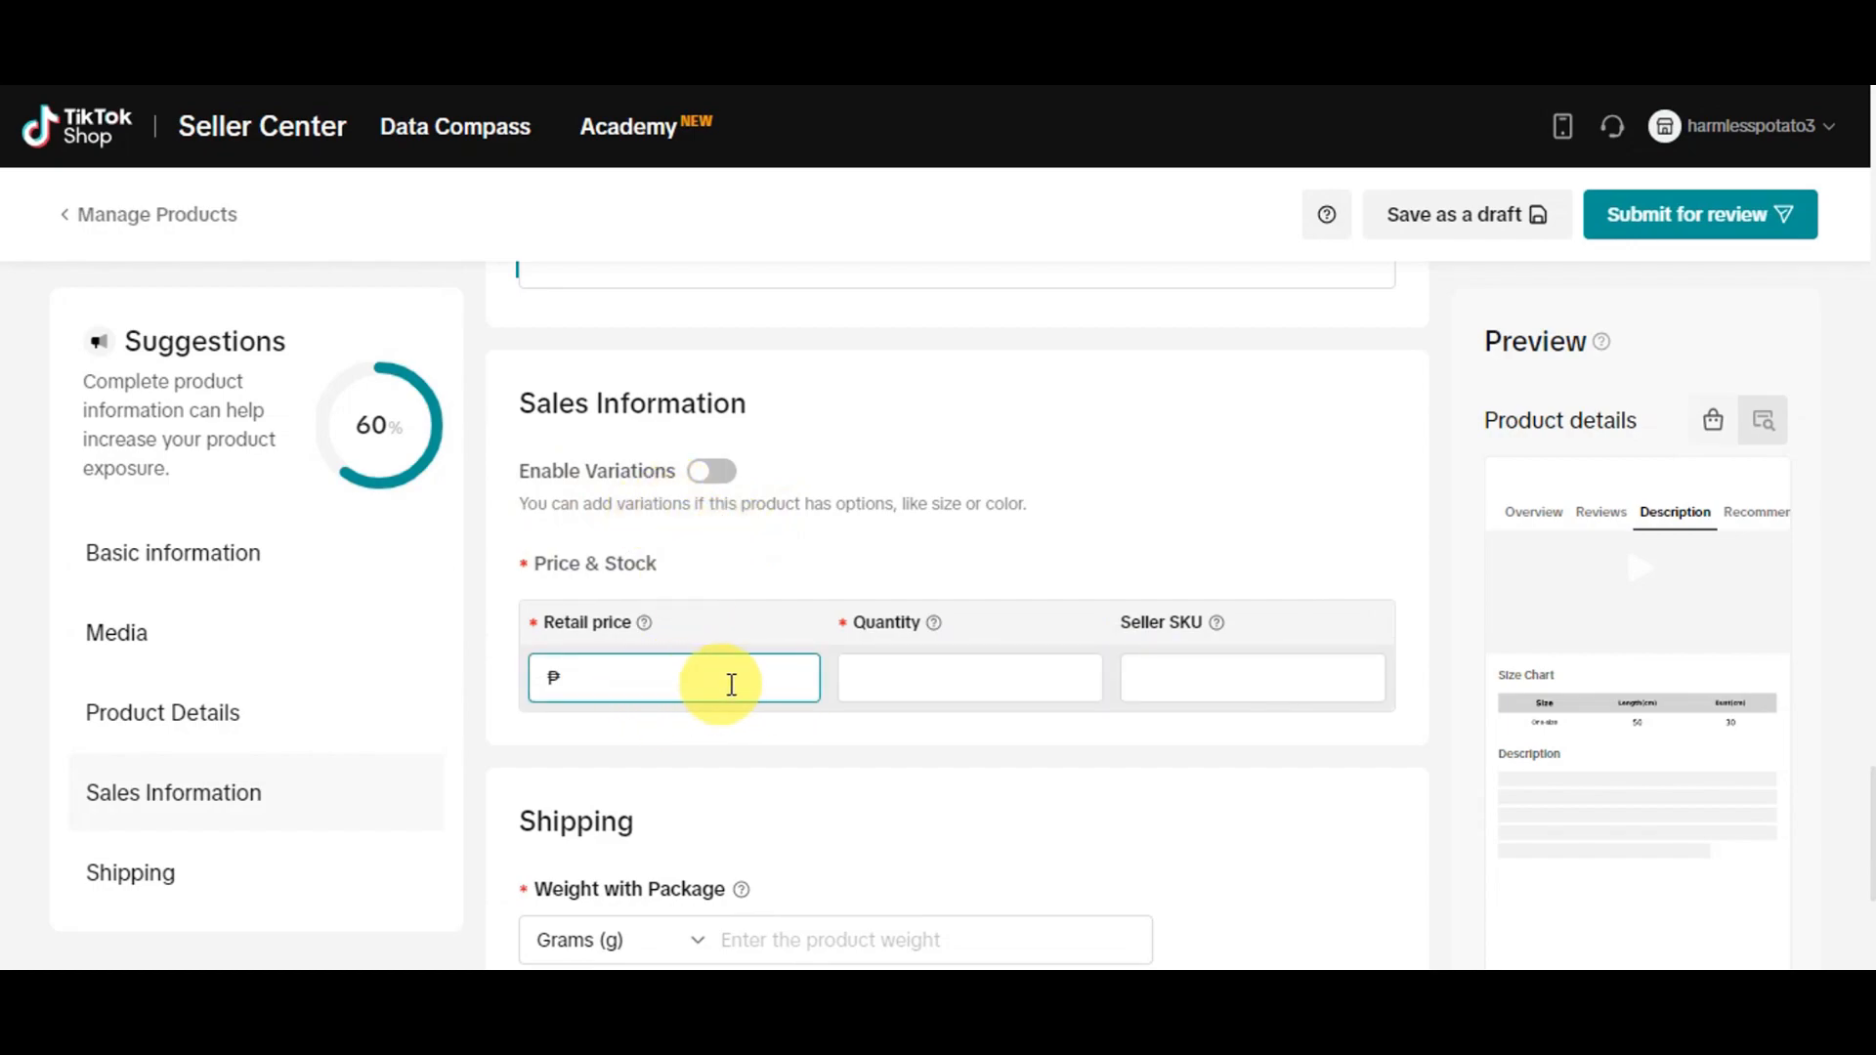
pyautogui.click(1007, 666)
pyautogui.click(1202, 672)
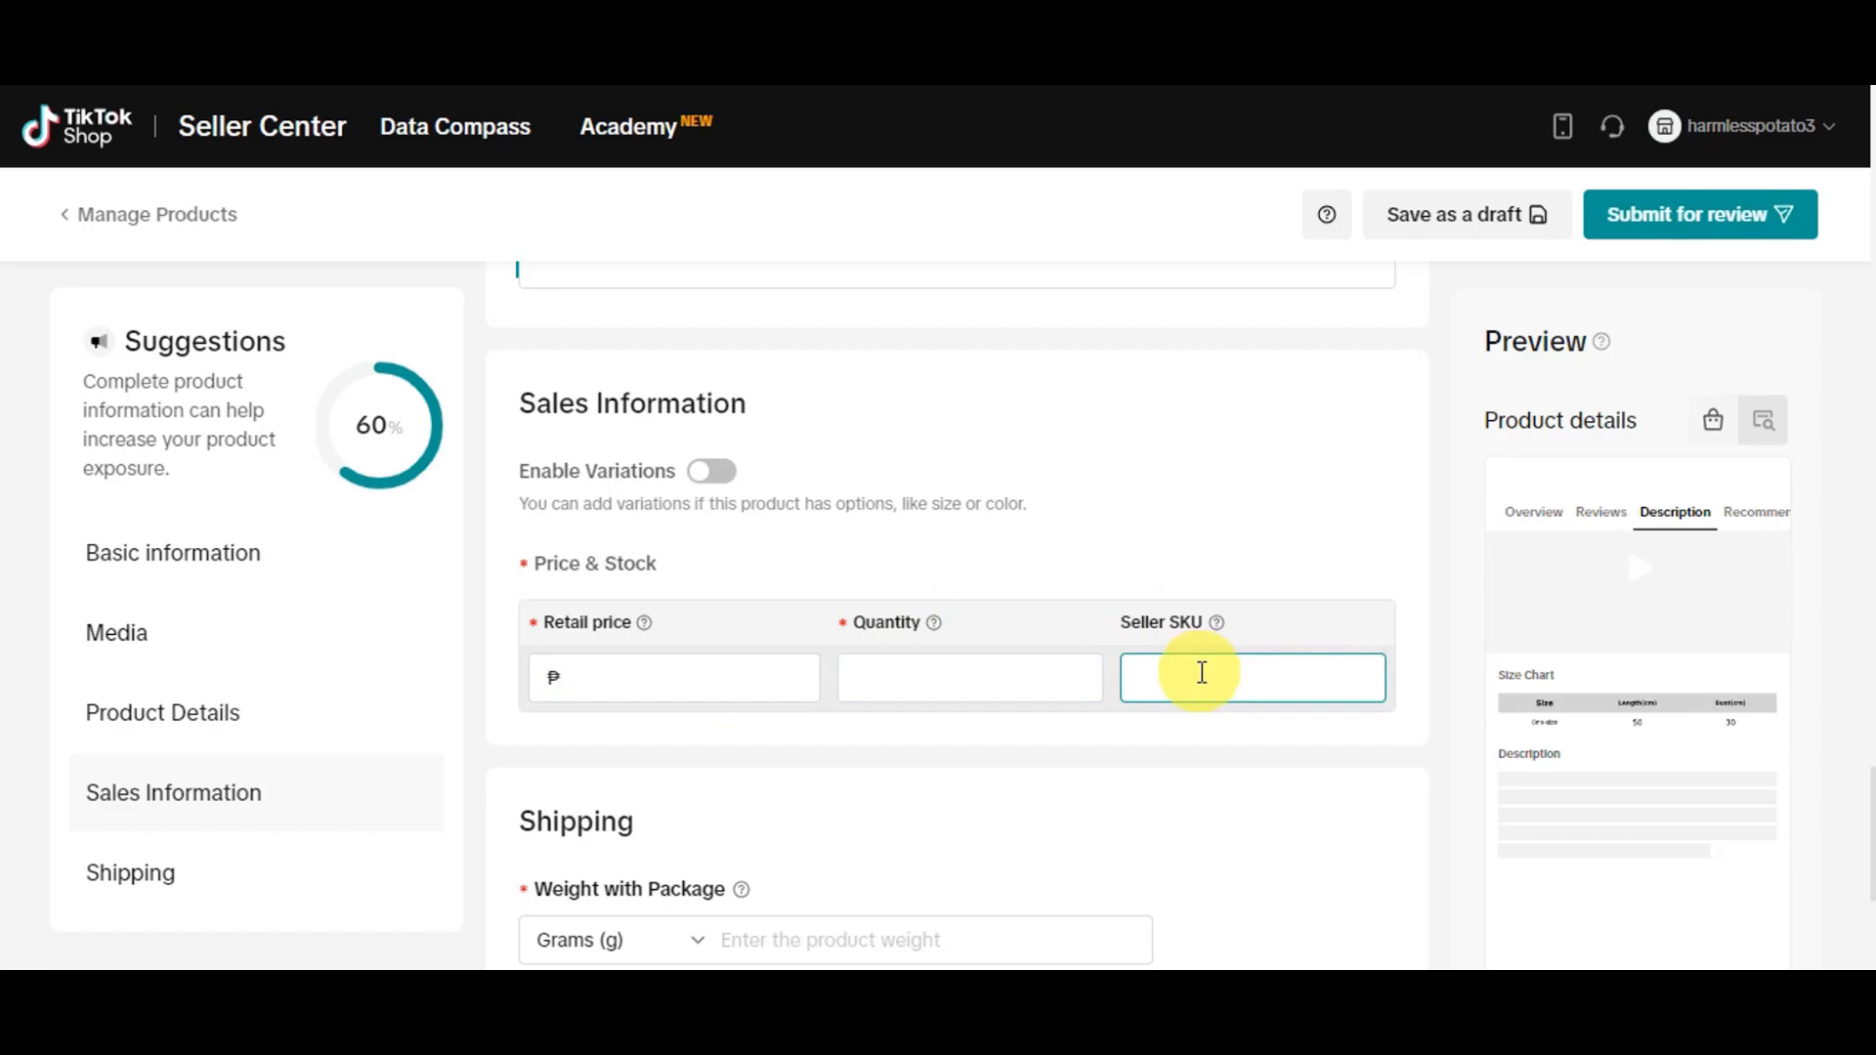
pyautogui.scroll(-4, 1202, 674)
pyautogui.scroll(-1, 708, 606)
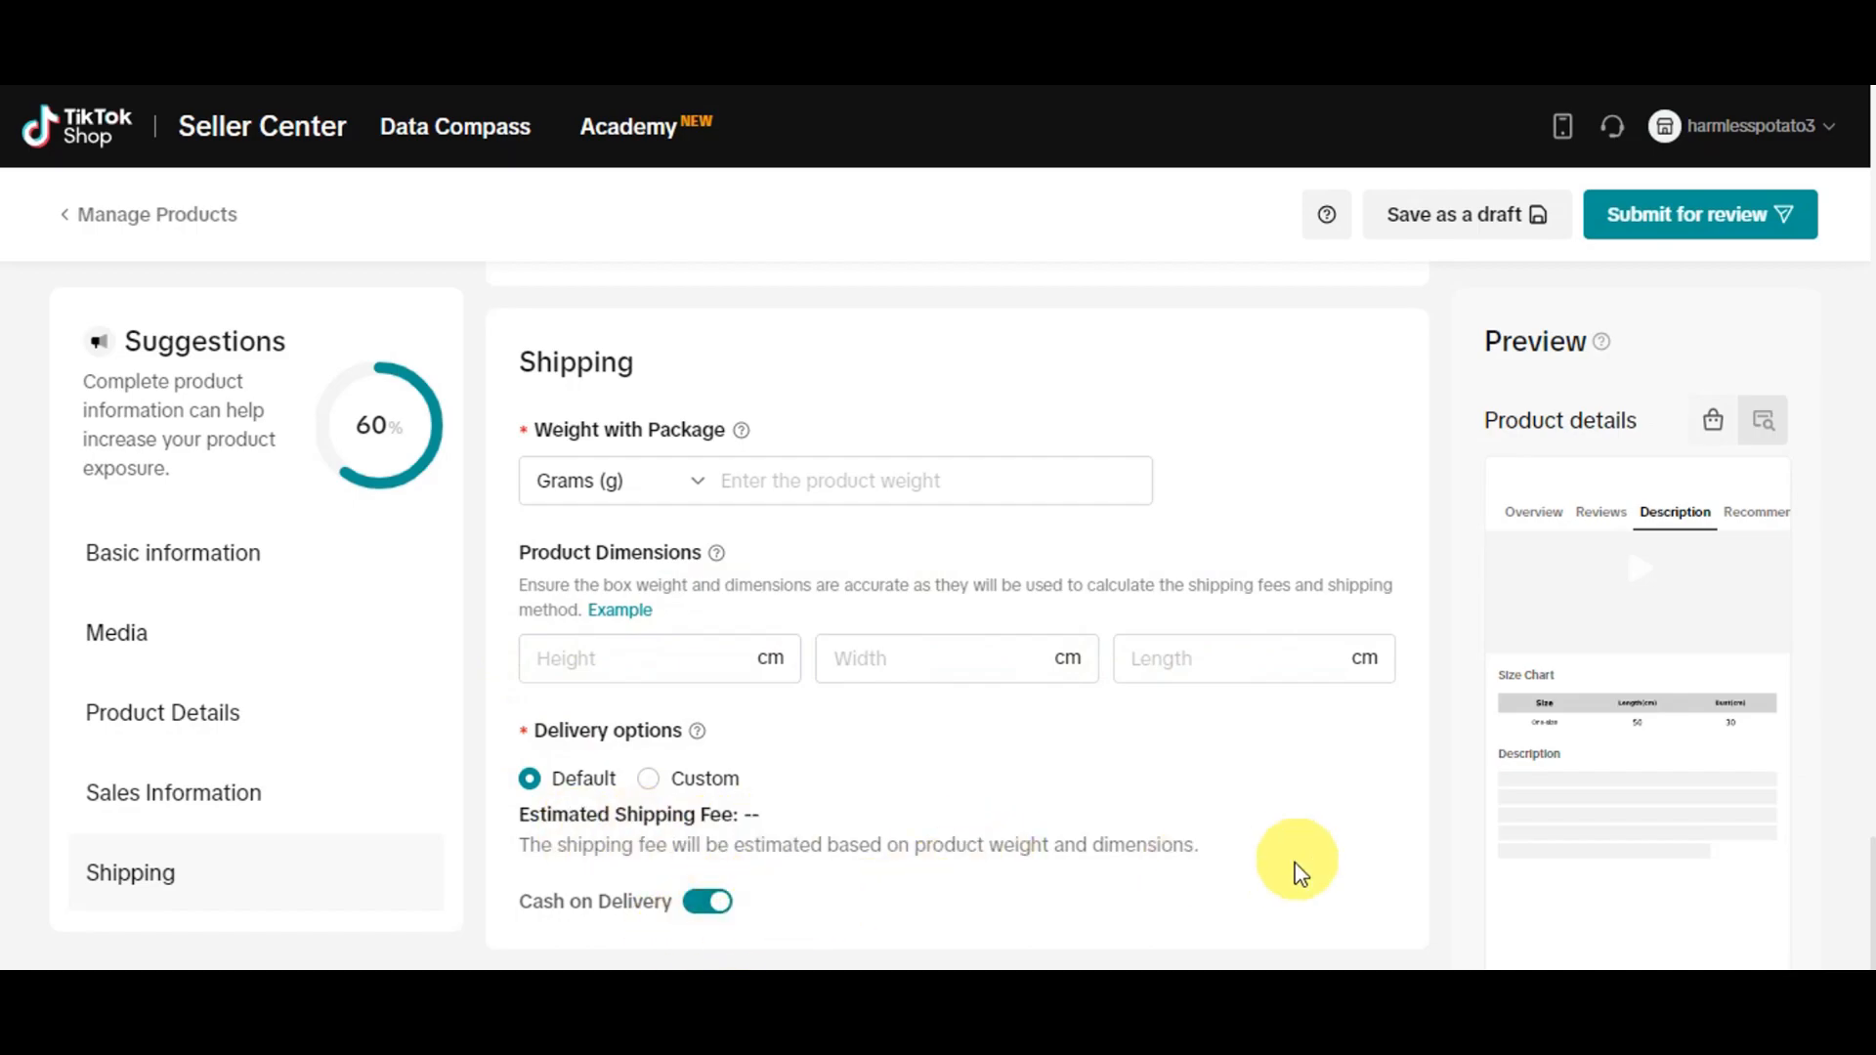
pyautogui.scroll(15, 1243, 891)
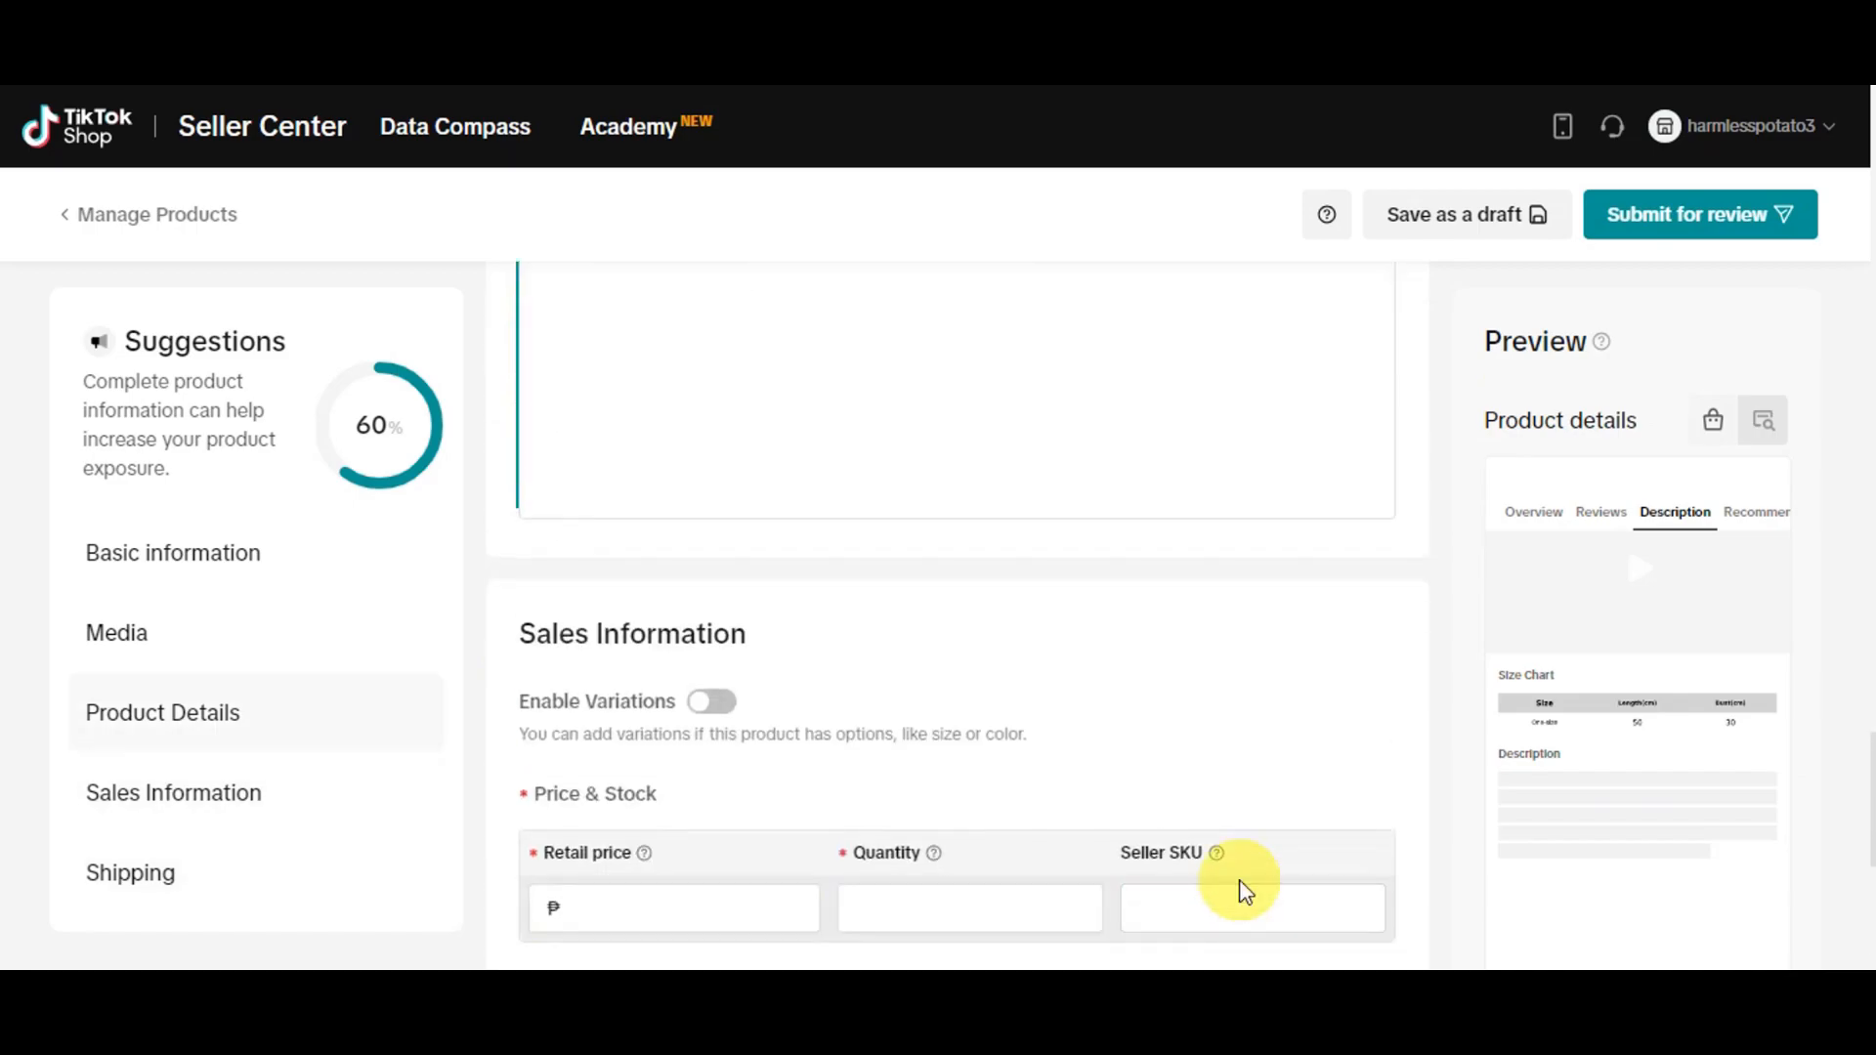
pyautogui.scroll(15, 1245, 879)
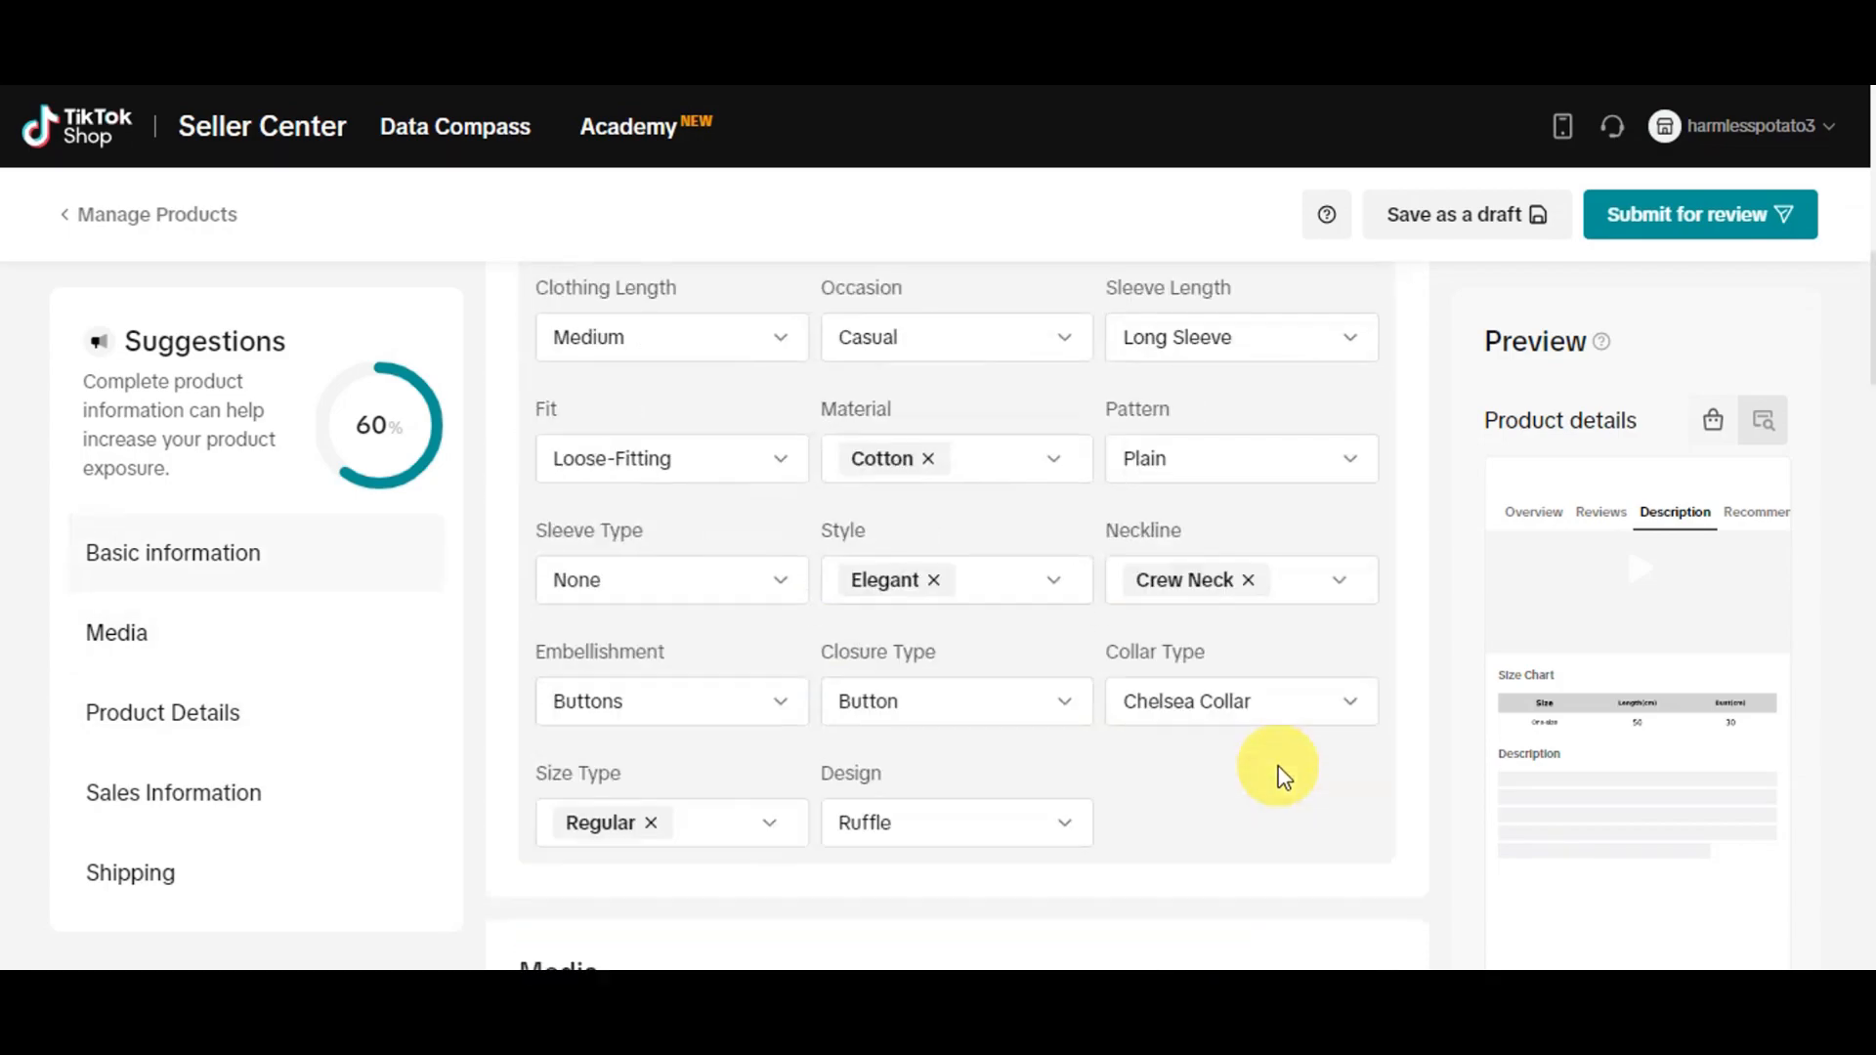